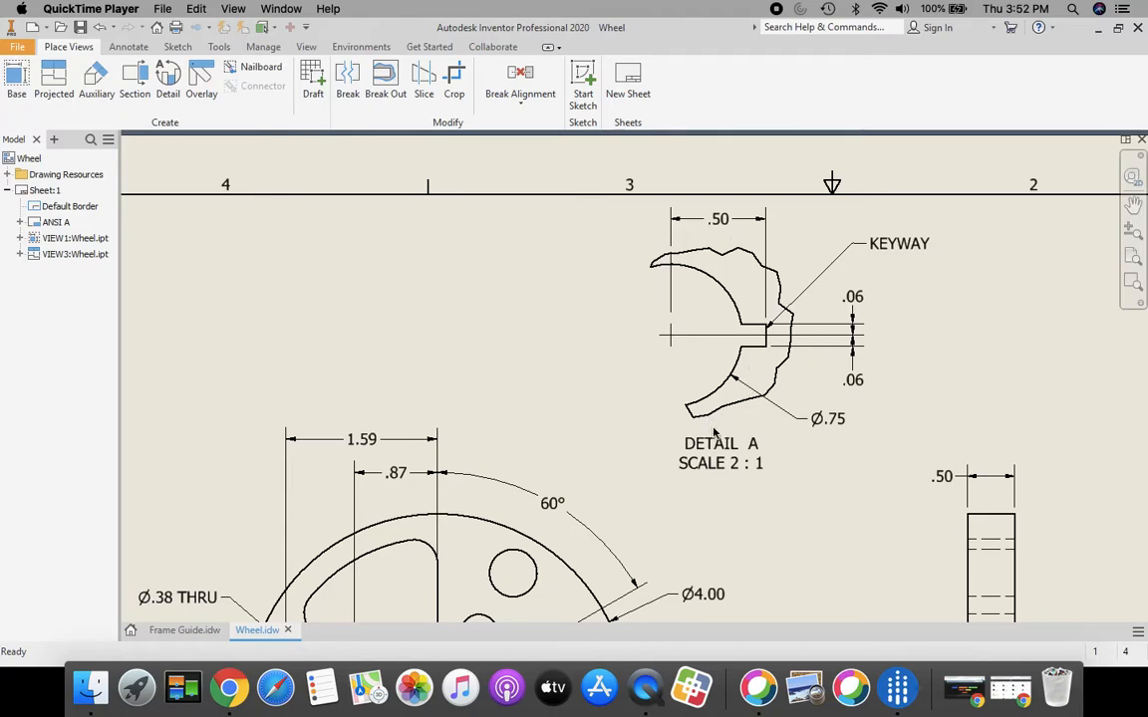
# - Look over the wheel's front view in the Wheel drawing and close the Frame Guide drawing
pyautogui.moveTo(749, 442)
pyautogui.mouseDown(button='middle')
pyautogui.moveTo(868, 210)
pyautogui.moveTo(855, 128)
pyautogui.moveTo(855, 145)
pyautogui.mouseUp(button='middle')
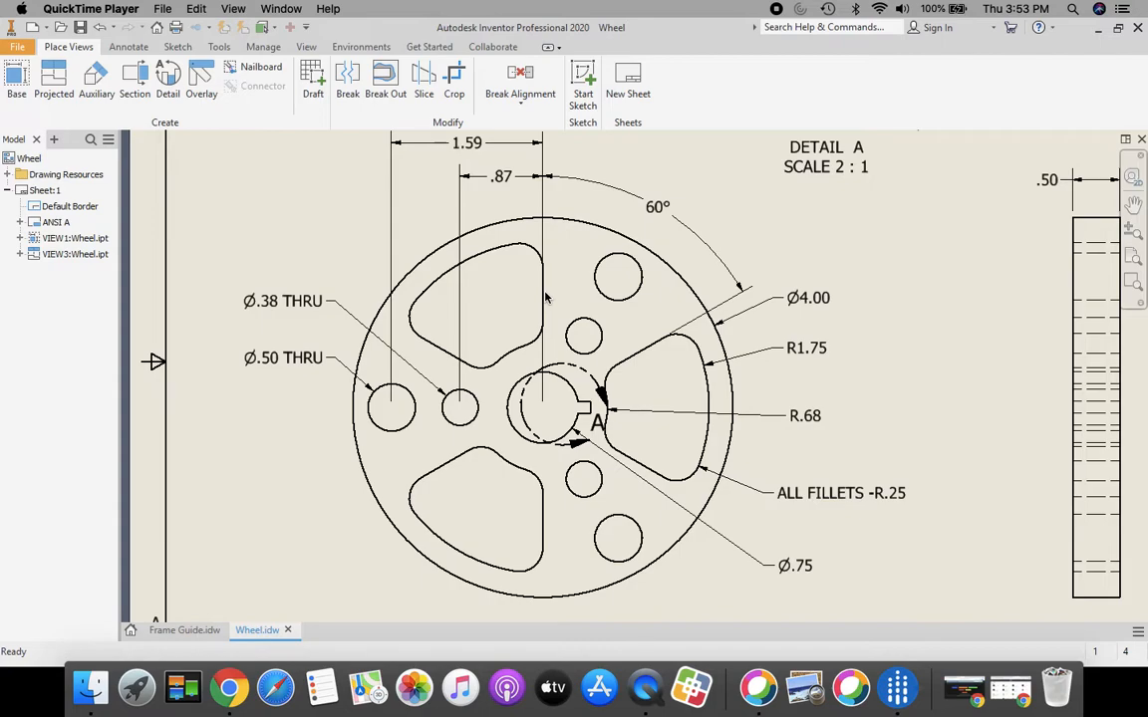
pyautogui.click(175, 631)
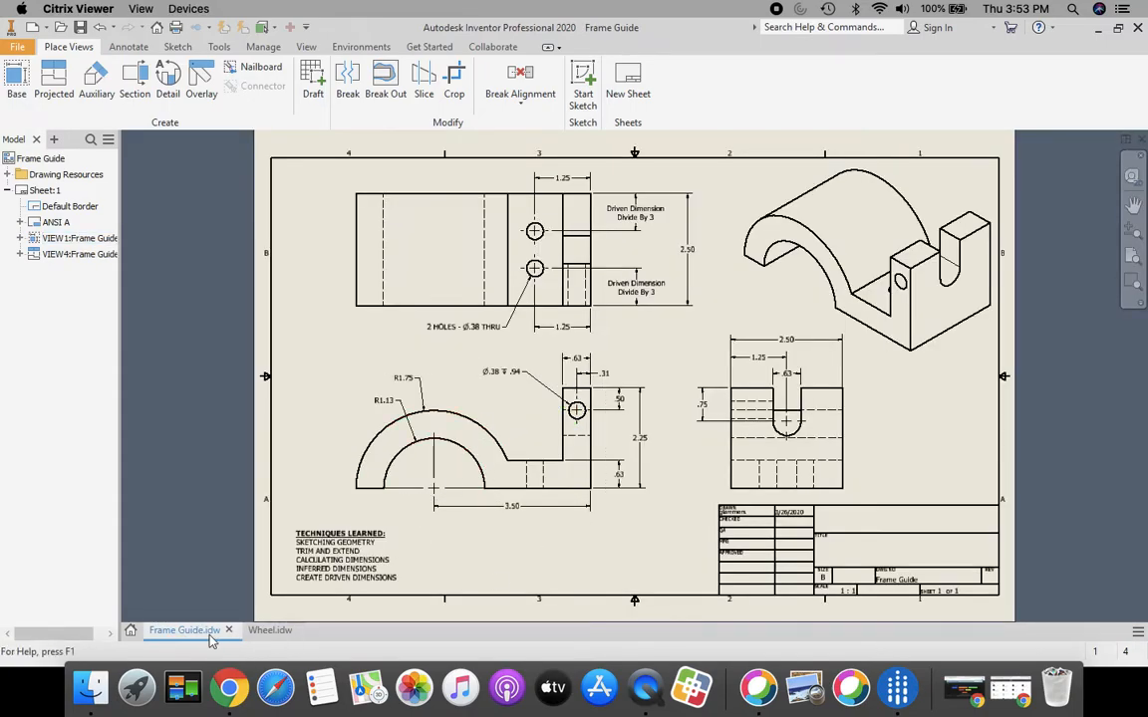
pyautogui.click(228, 630)
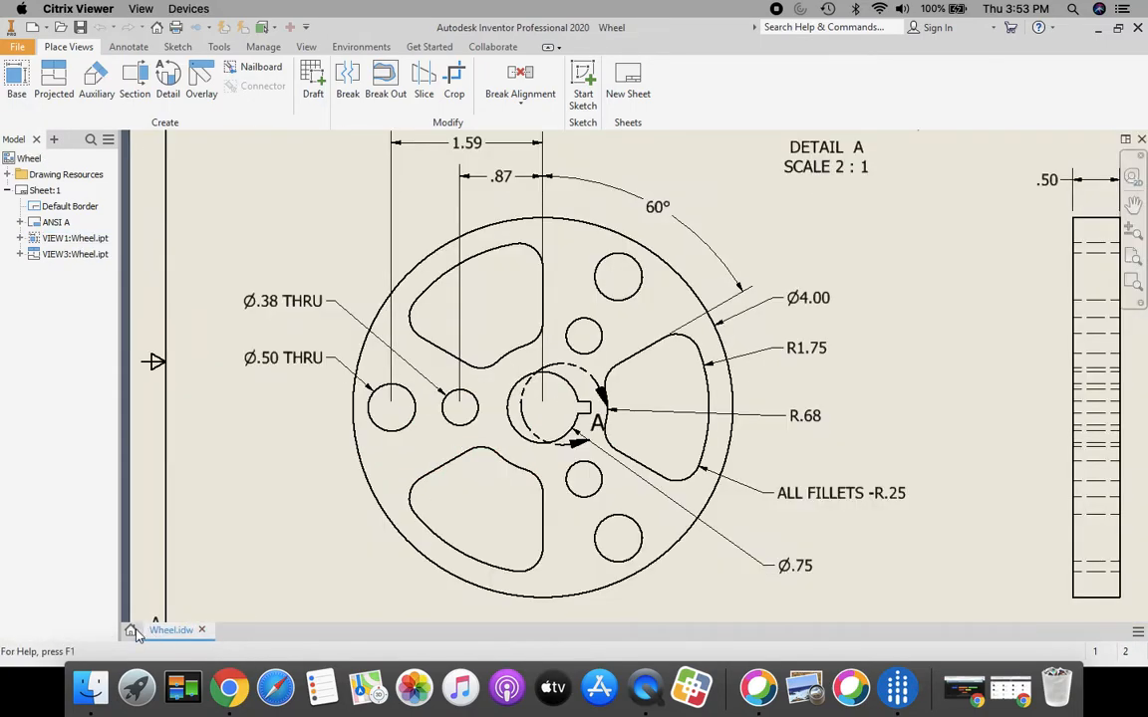
# - Create a new part file from the Standard.ipt template
pyautogui.click(131, 631)
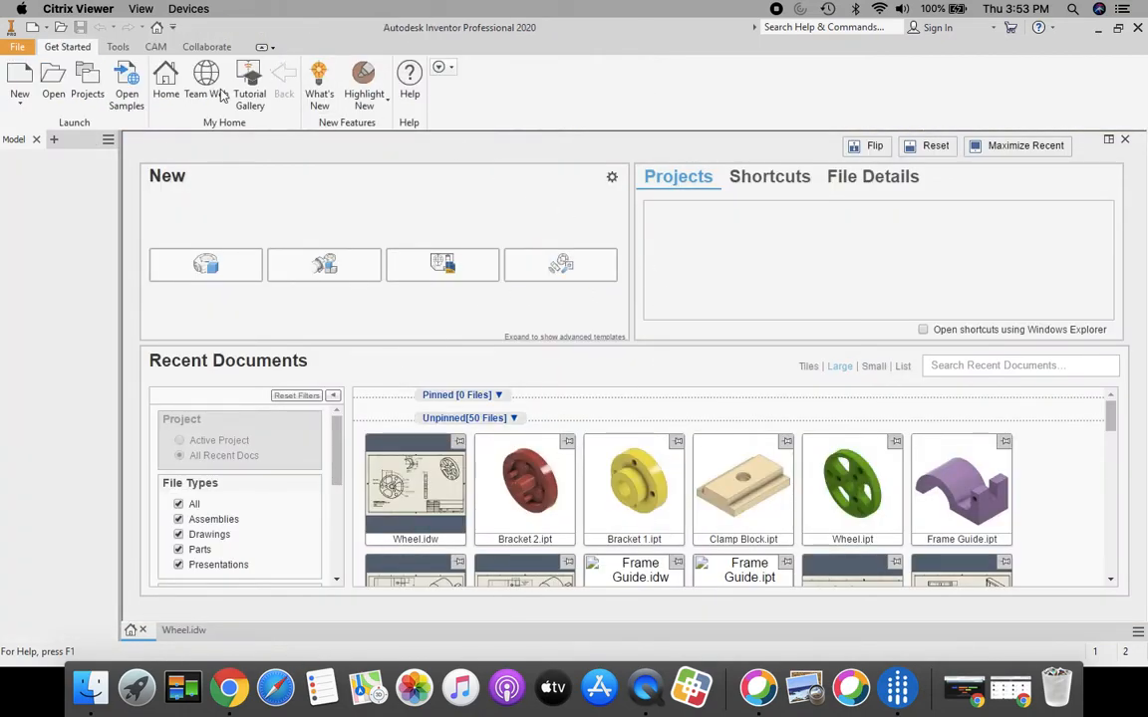
pyautogui.click(19, 78)
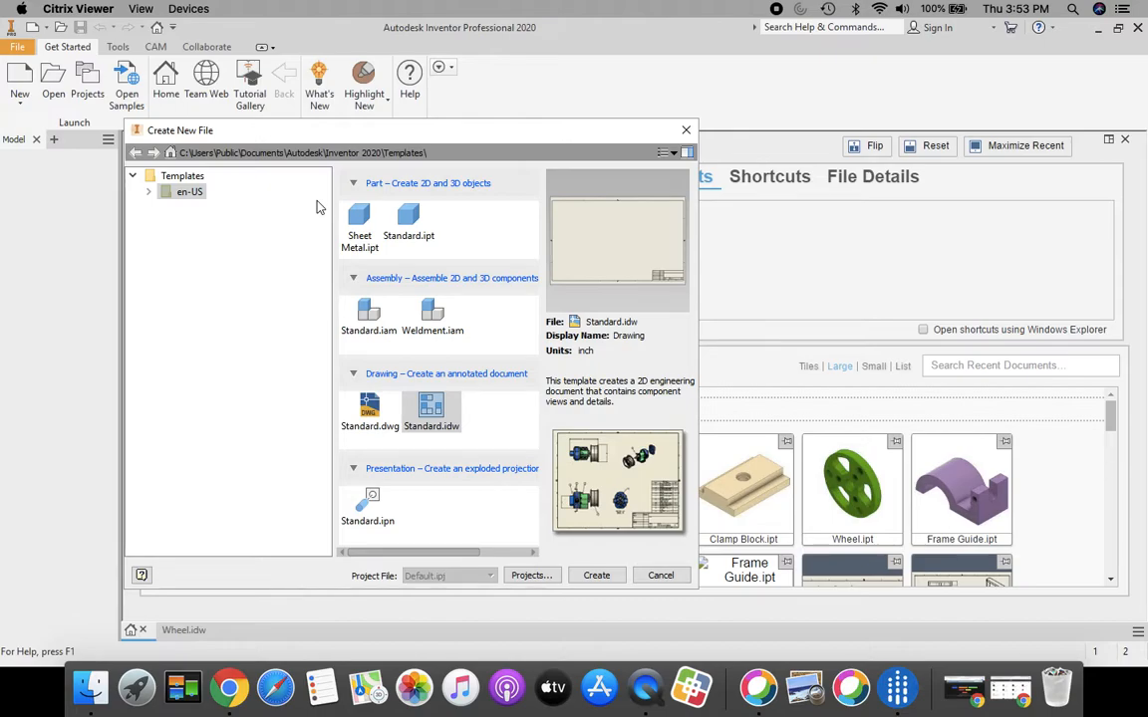
pyautogui.doubleClick(411, 222)
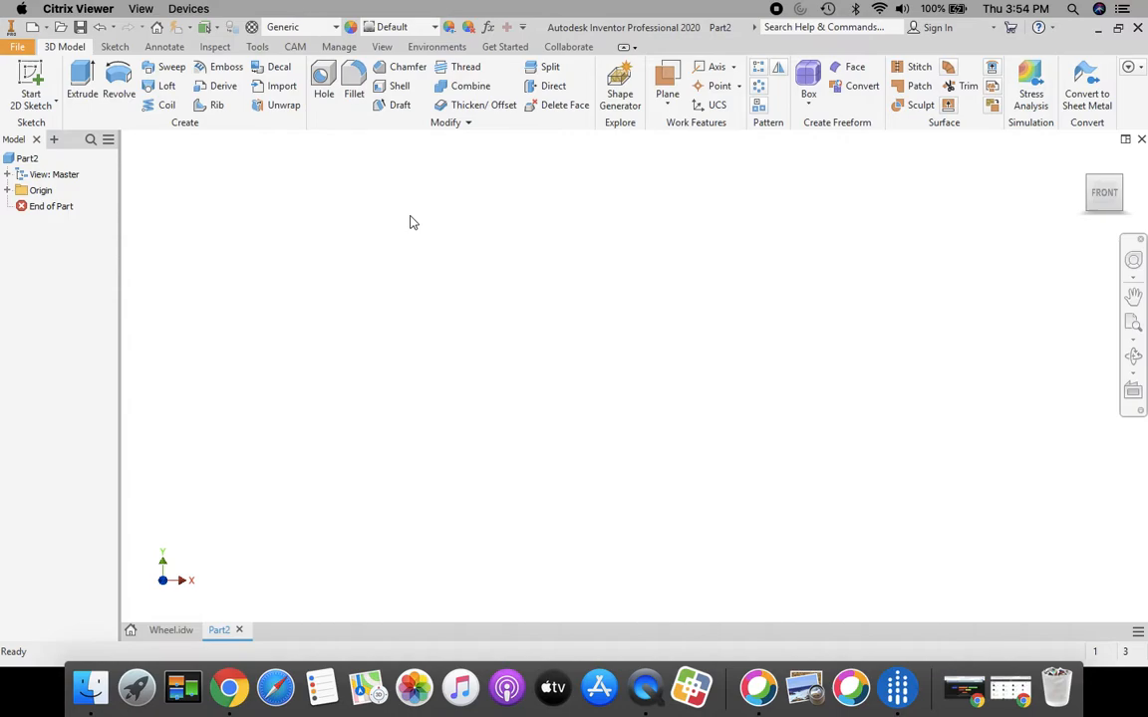
# - Sketch a 4 in diameter circle centred on the origin of the XY plane and finish the sketch
pyautogui.click(28, 72)
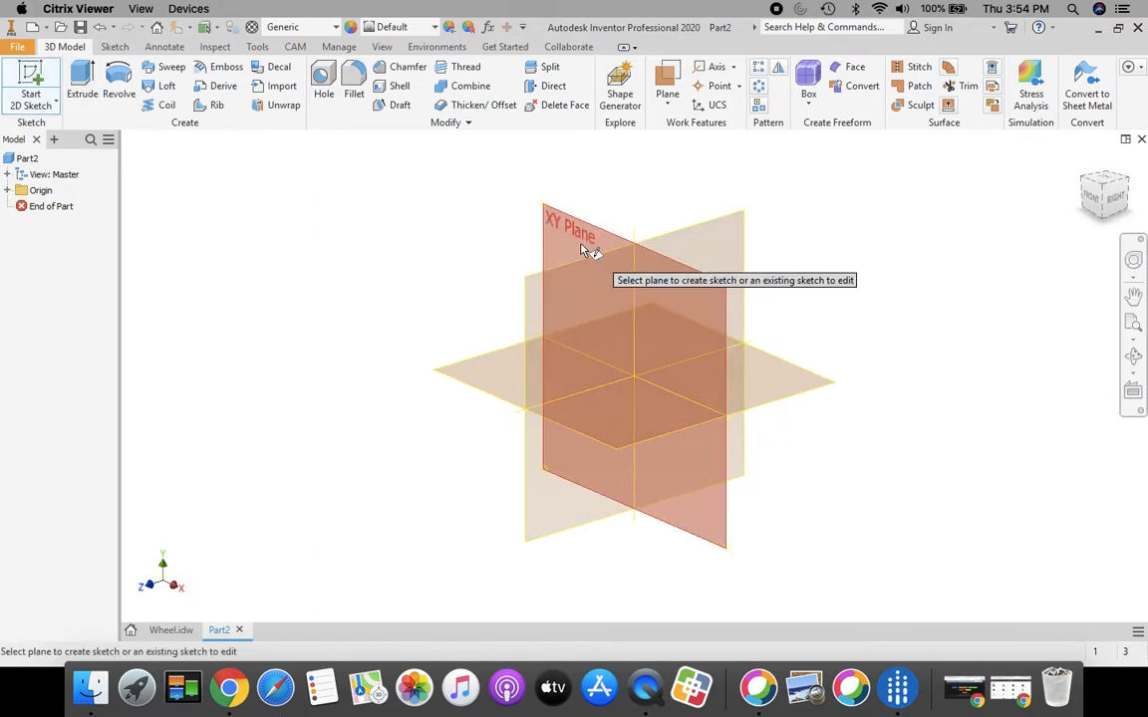
pyautogui.click(628, 256)
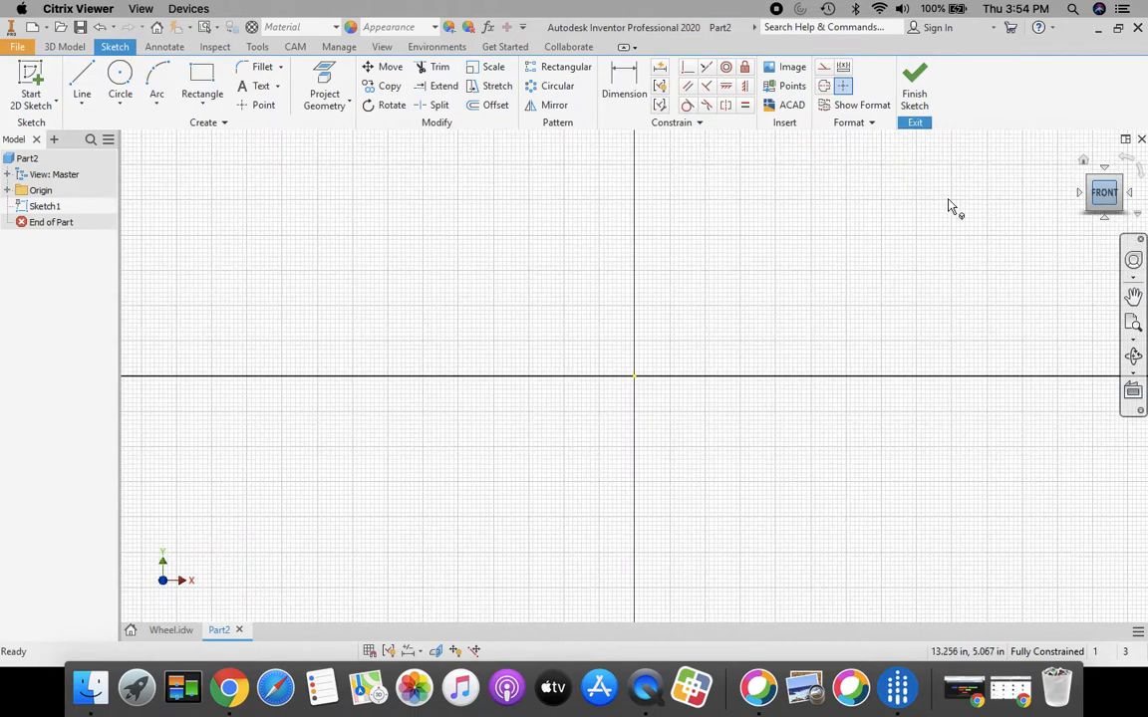
pyautogui.click(119, 76)
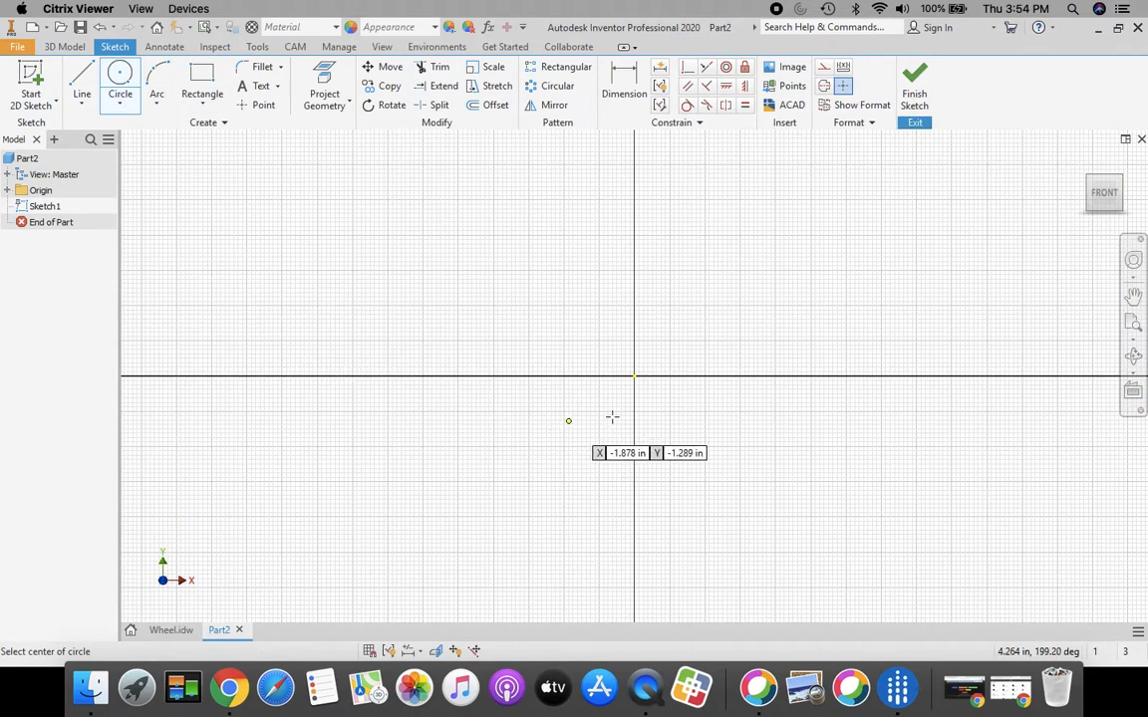
pyautogui.click(633, 376)
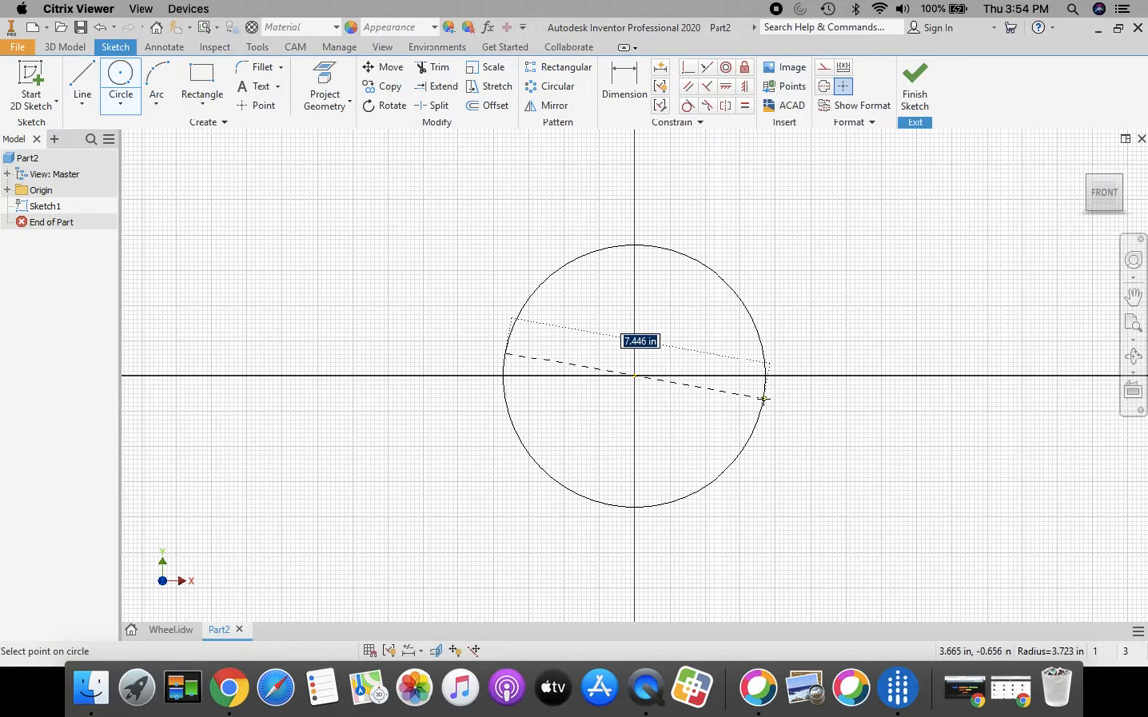
pyautogui.write('4')
pyautogui.press('Return')
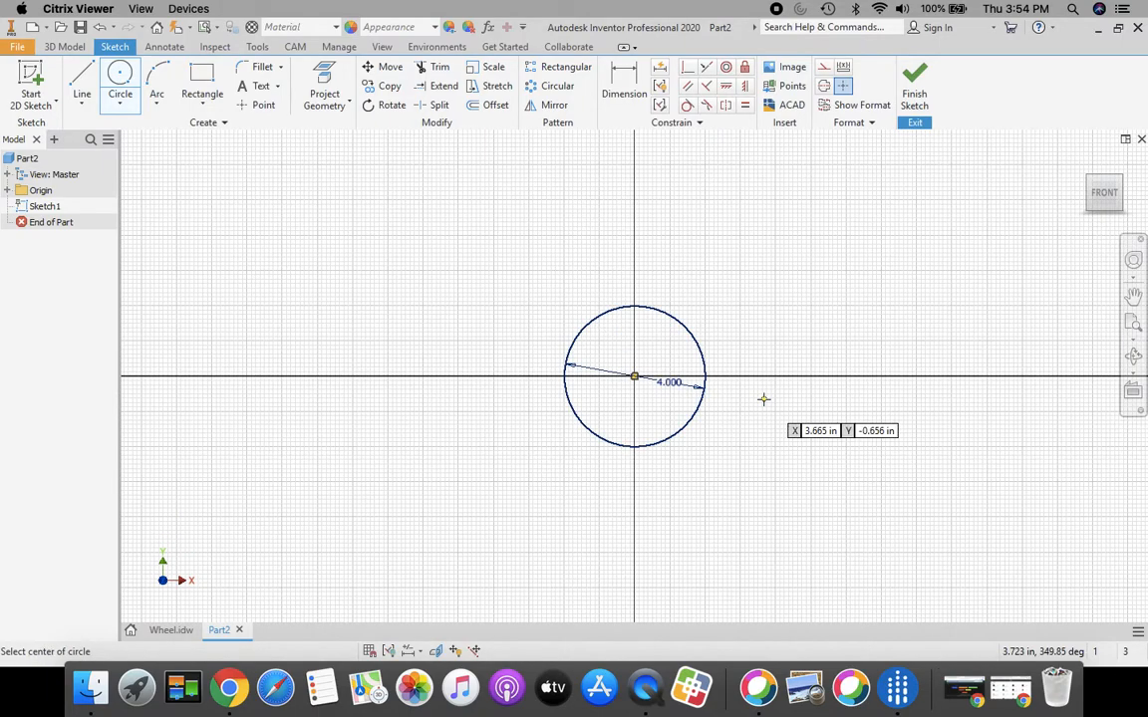
pyautogui.click(906, 74)
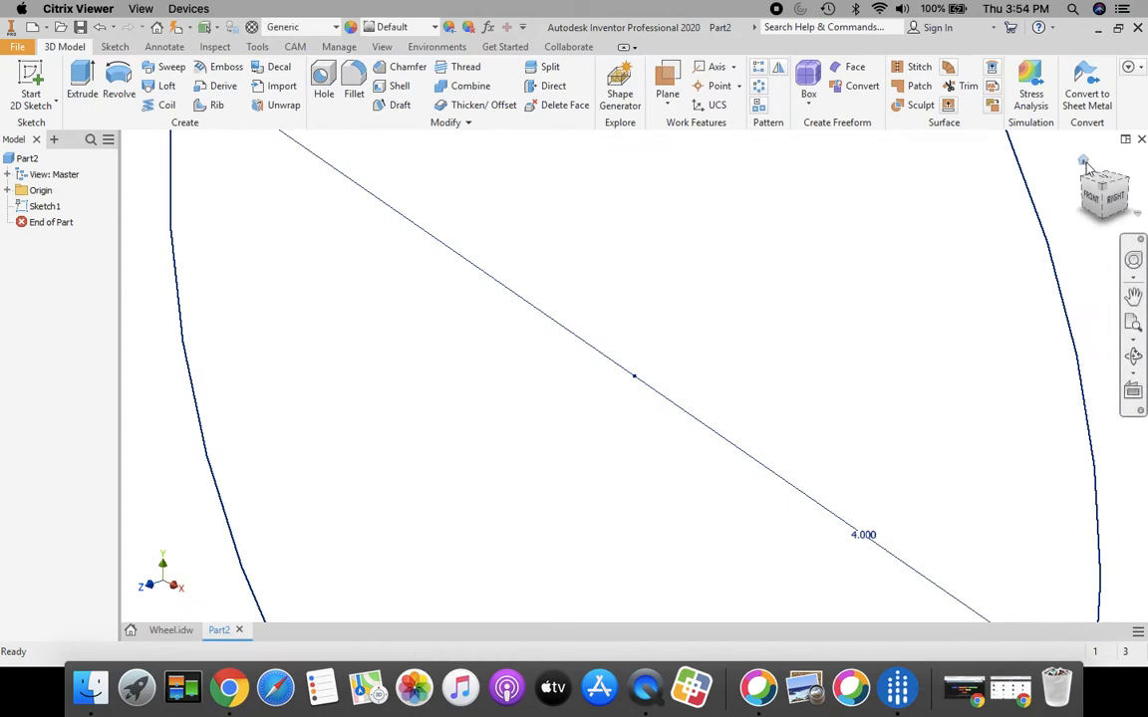
pyautogui.click(1084, 161)
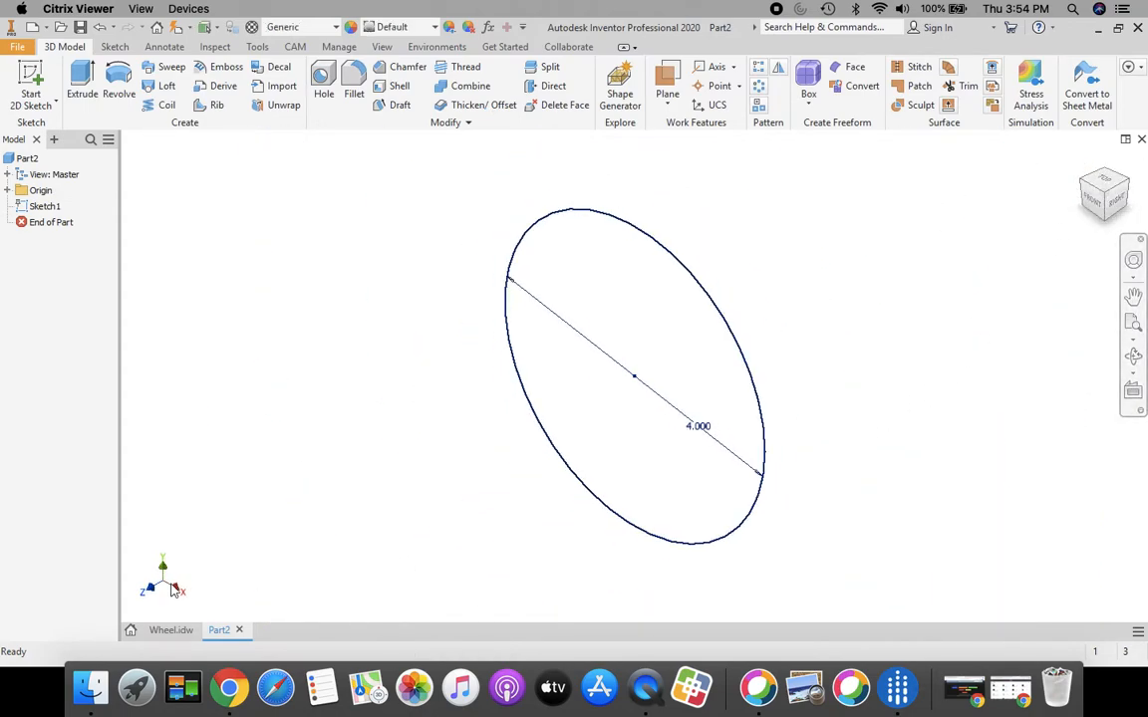
# - Check the wheel's thickness in the Wheel drawing and extrude the circle .5 in in the flipped direction
pyautogui.click(169, 630)
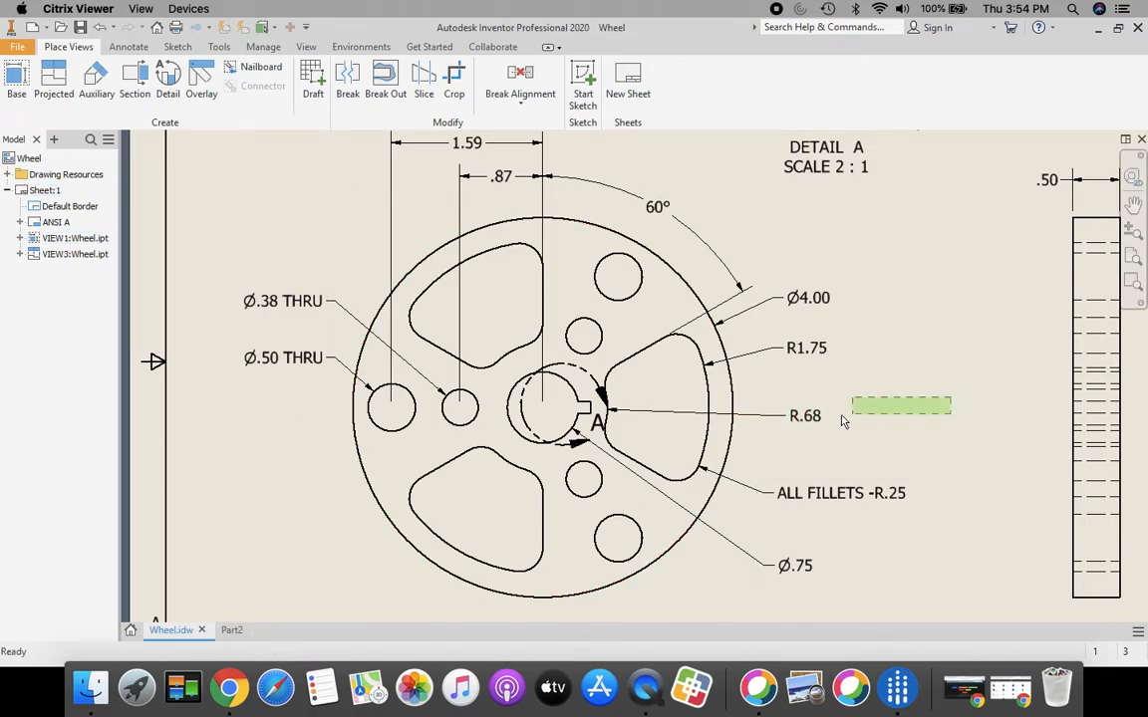
pyautogui.moveTo(923, 405); pyautogui.dragTo(730, 413, button='middle')
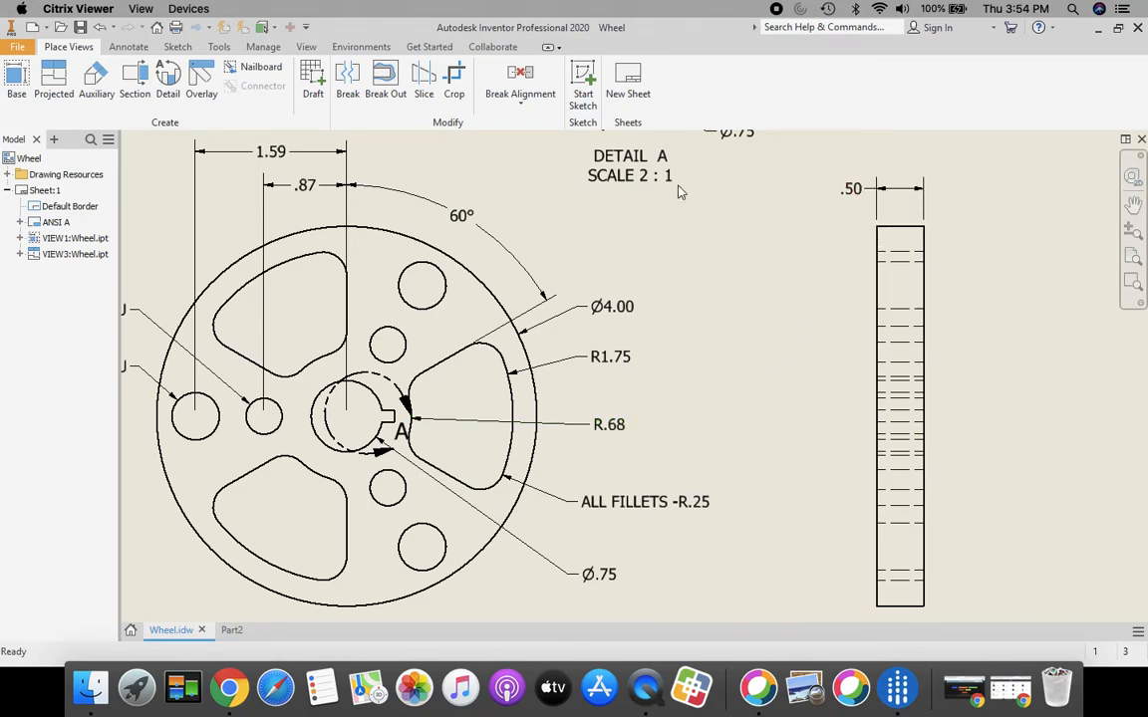
pyautogui.moveTo(693, 422)
pyautogui.mouseDown(button='middle')
pyautogui.moveTo(763, 399)
pyautogui.moveTo(838, 400)
pyautogui.moveTo(829, 416)
pyautogui.mouseUp(button='middle')
pyautogui.click(232, 631)
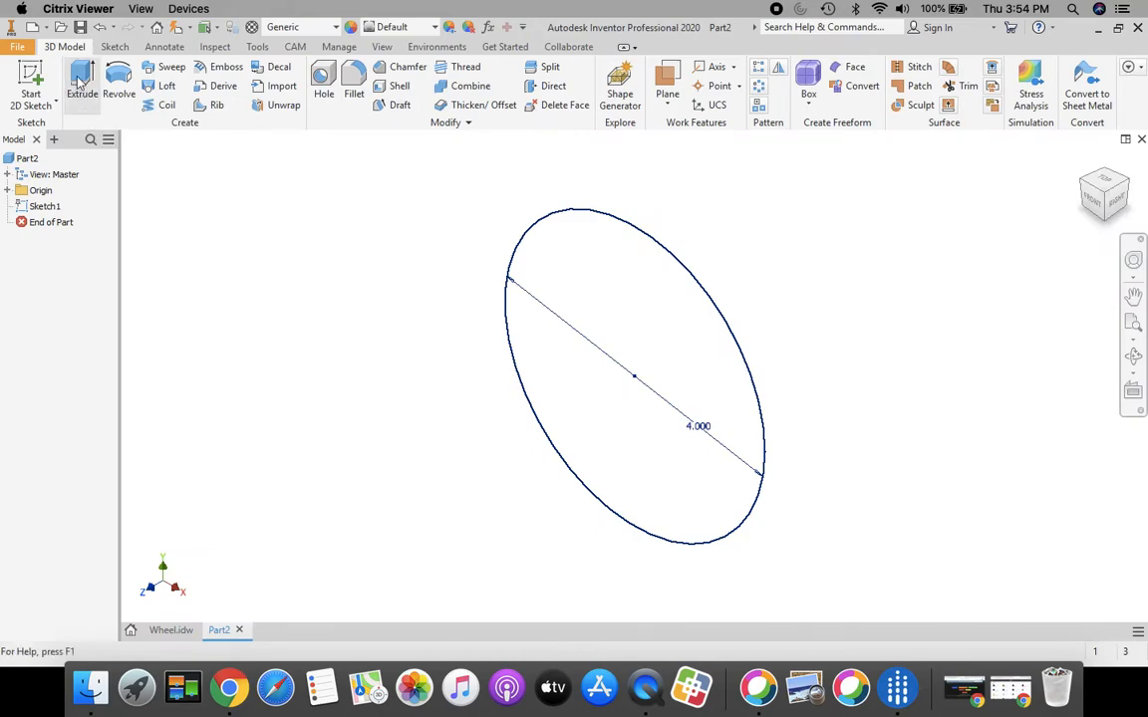
pyautogui.click(78, 82)
pyautogui.click(292, 244)
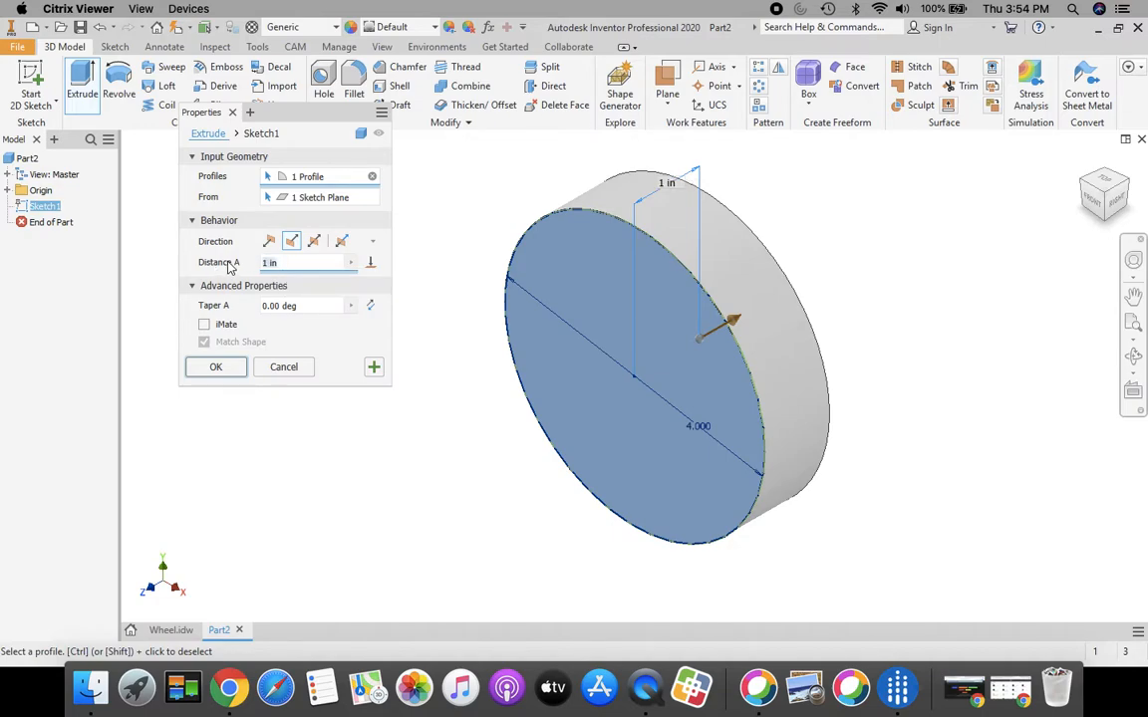
pyautogui.write('.5')
pyautogui.click(217, 368)
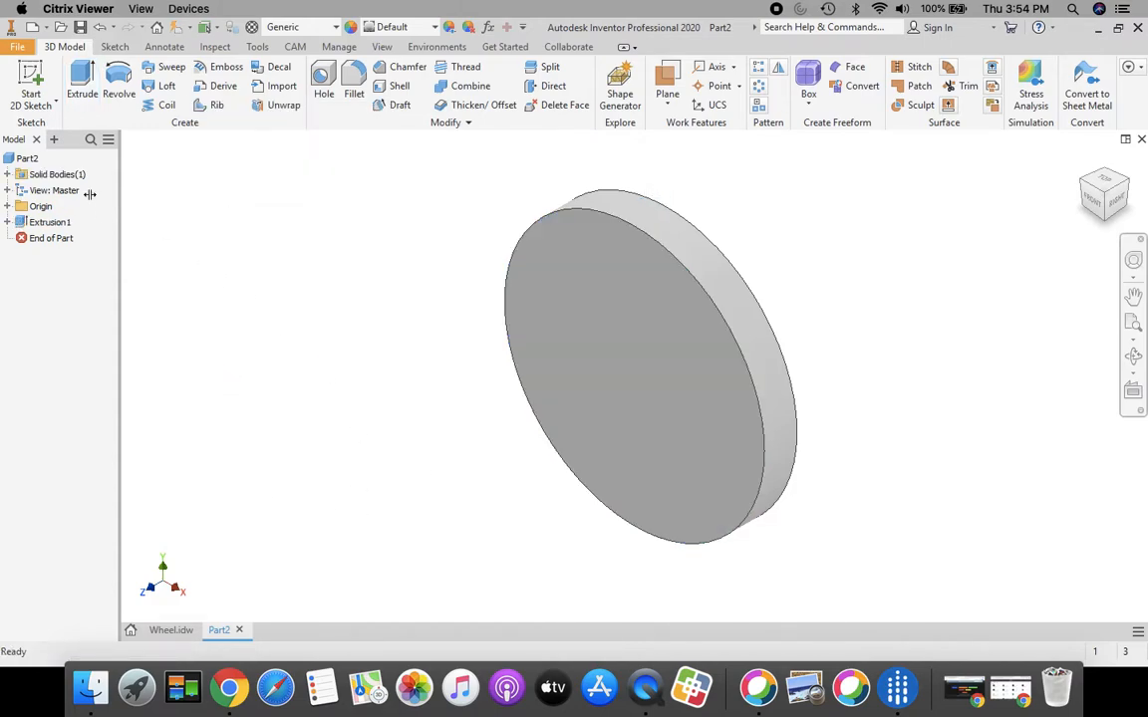
# - Start a sketch on the disc's front face and draw a circle centred on the origin with a diameter of 1.75*2, following the Wheel drawing
pyautogui.click(170, 630)
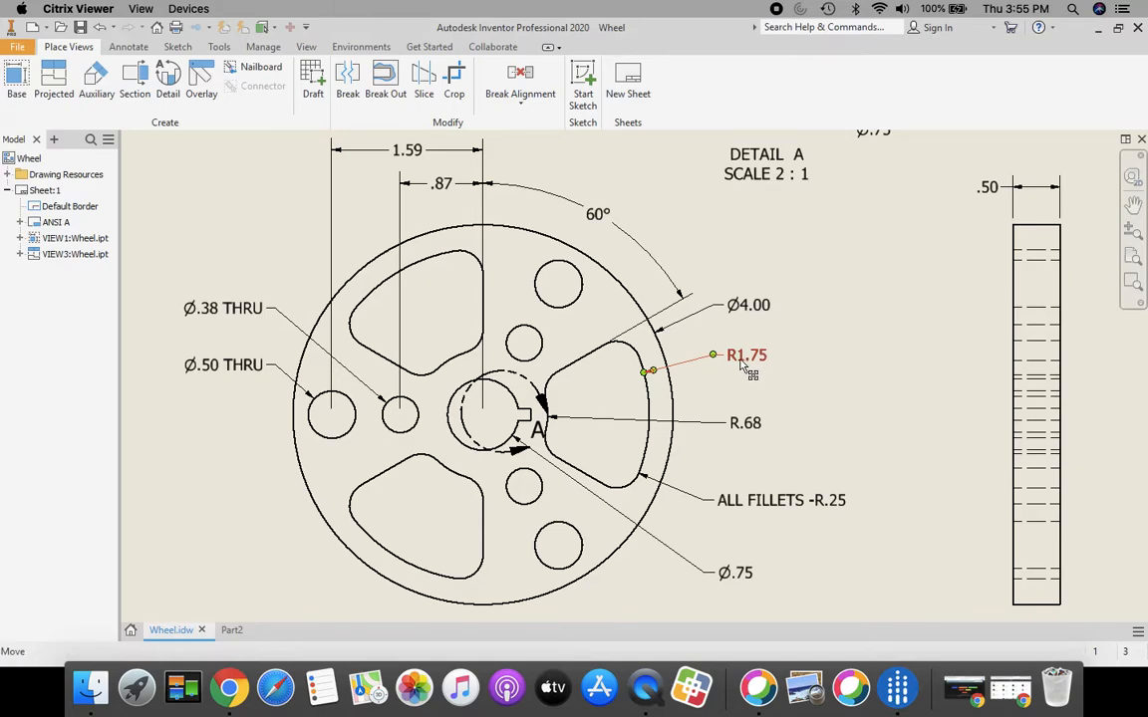
pyautogui.click(232, 631)
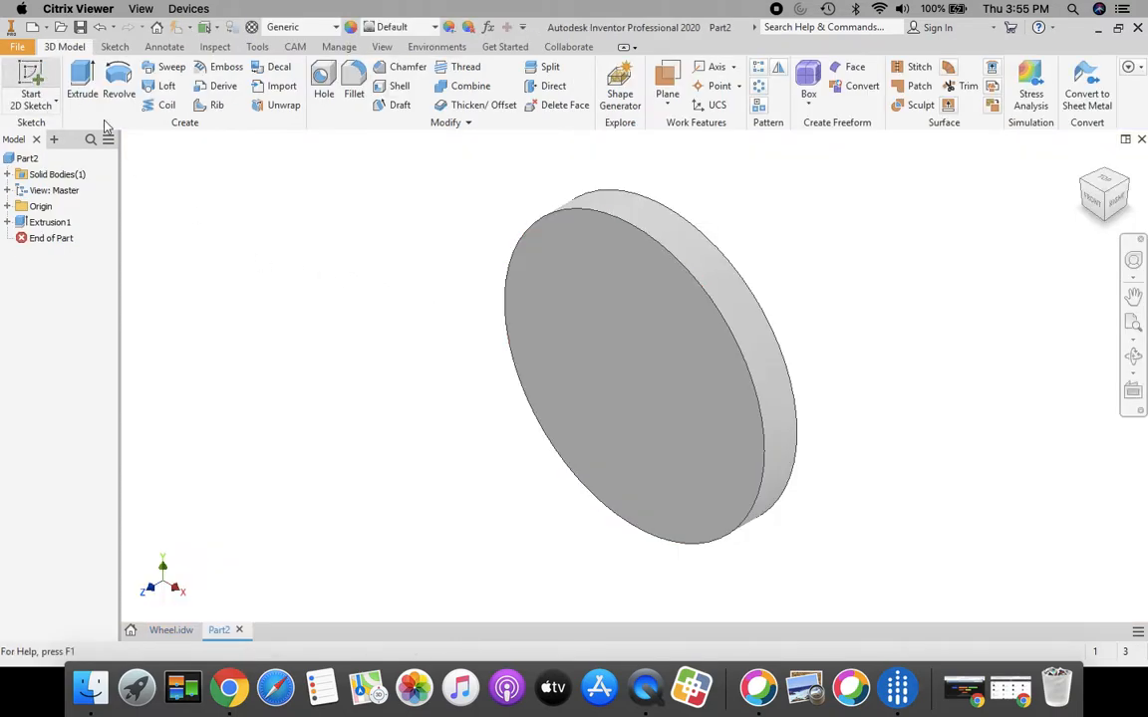
pyautogui.click(31, 89)
pyautogui.click(592, 433)
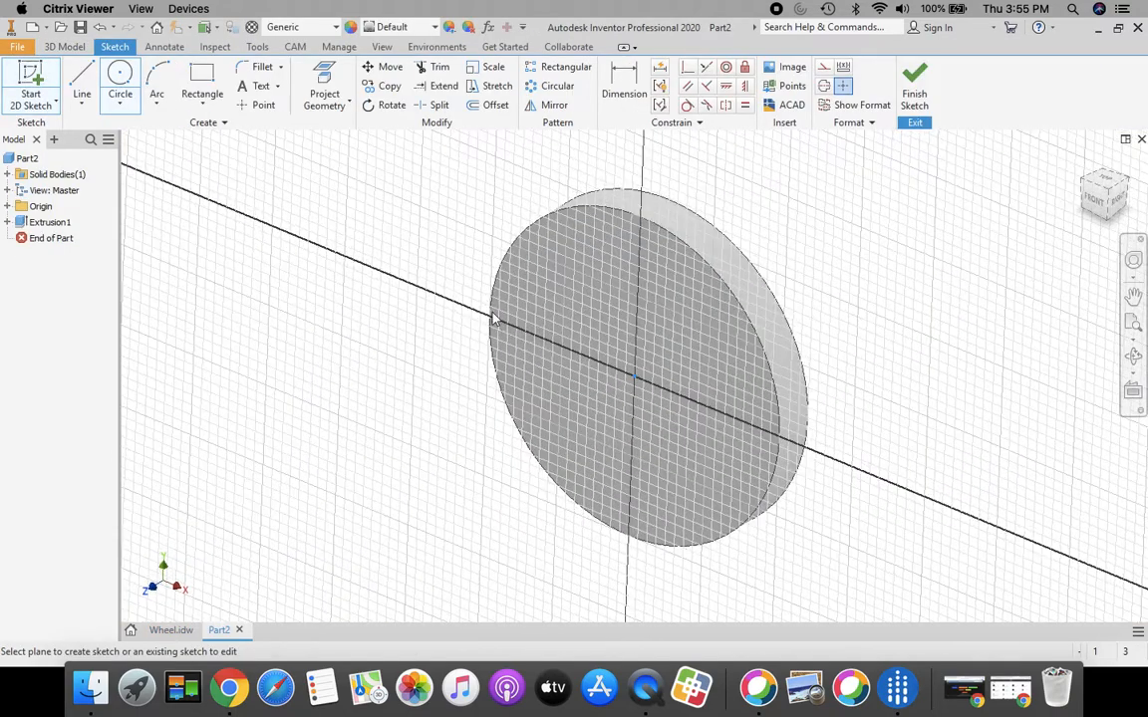
pyautogui.click(121, 80)
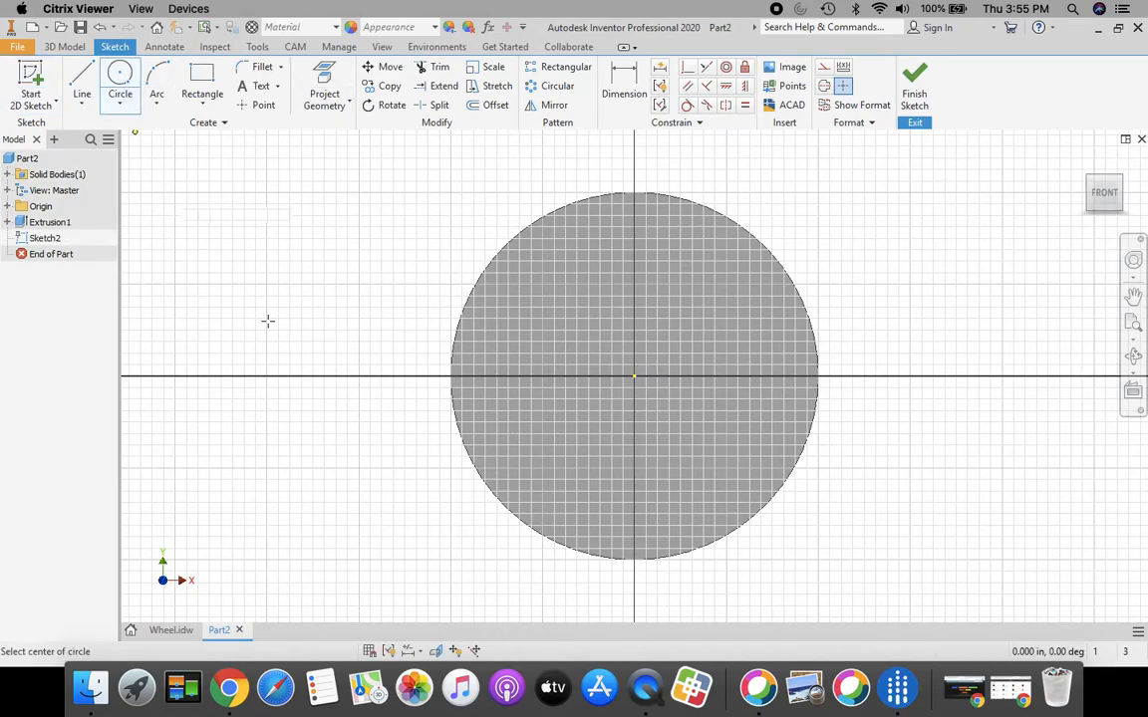
pyautogui.click(634, 379)
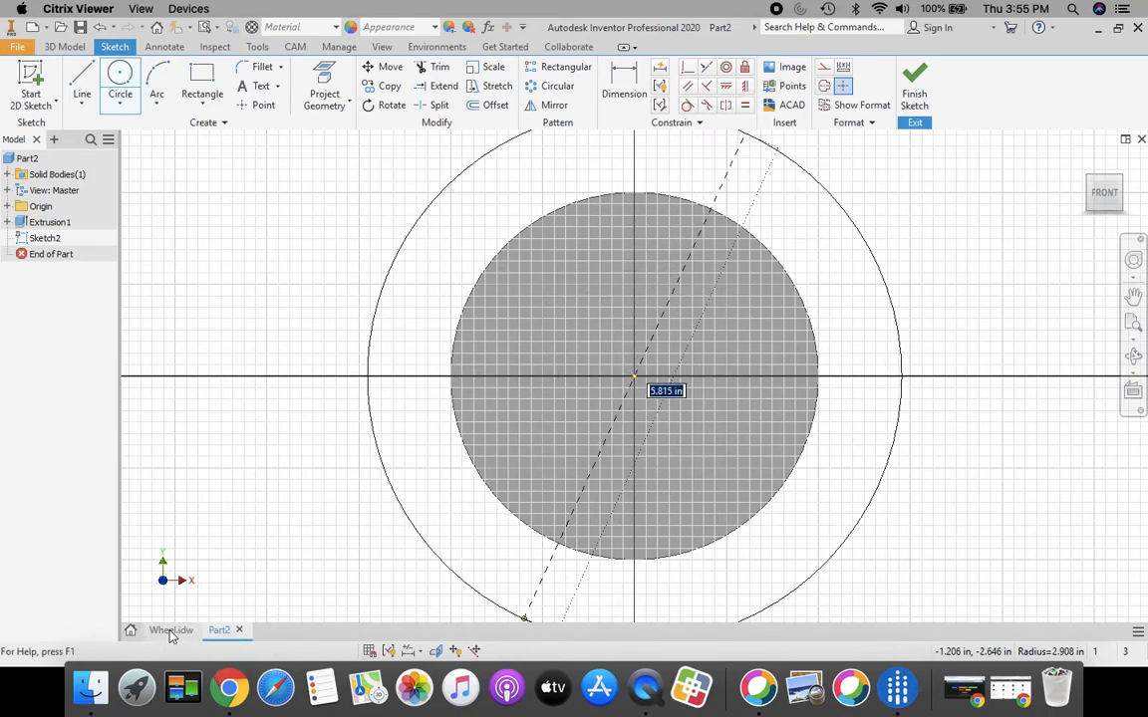
pyautogui.click(172, 631)
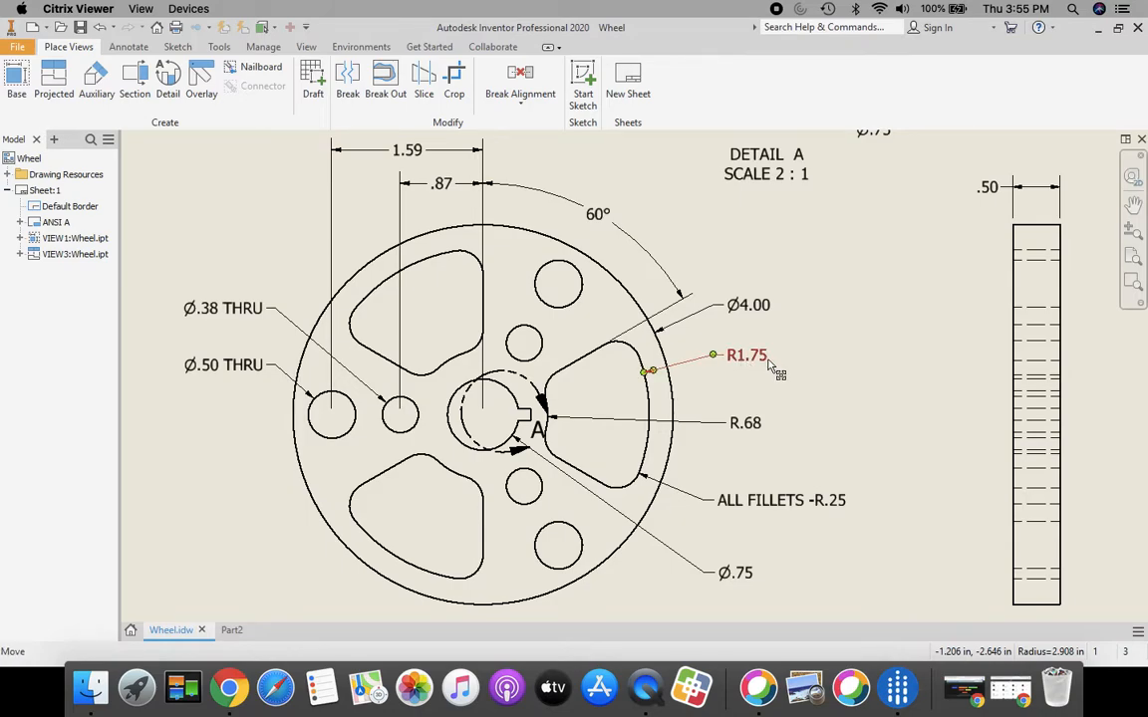
pyautogui.click(237, 632)
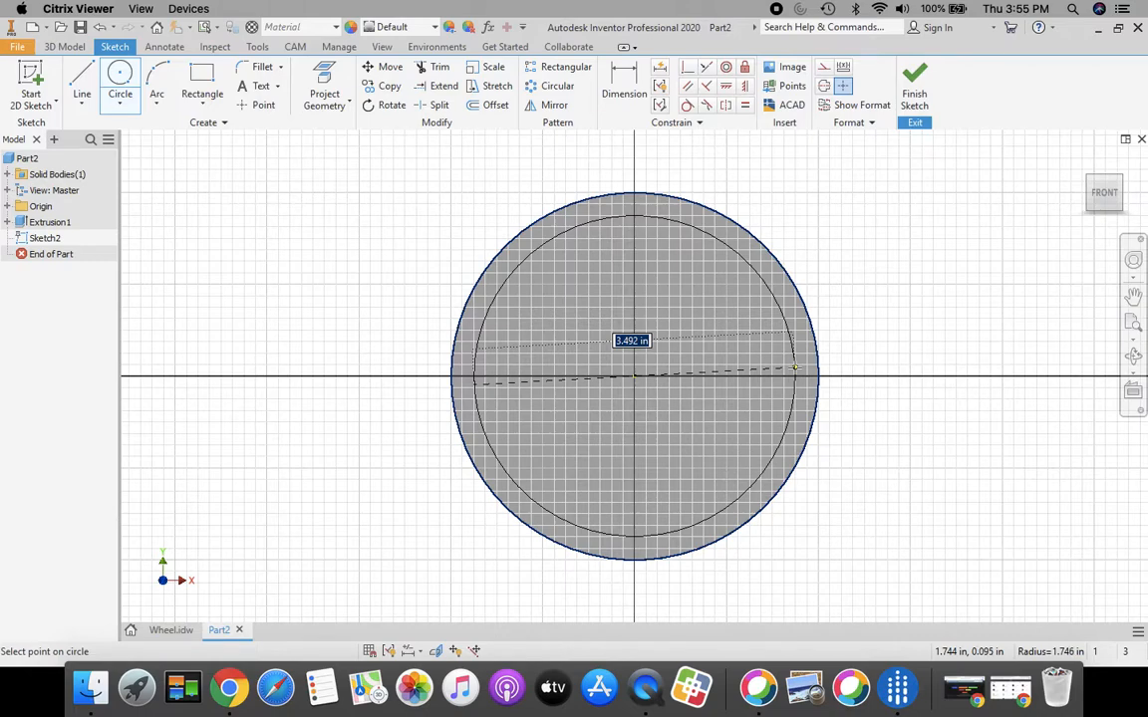
pyautogui.write('1.75*2')
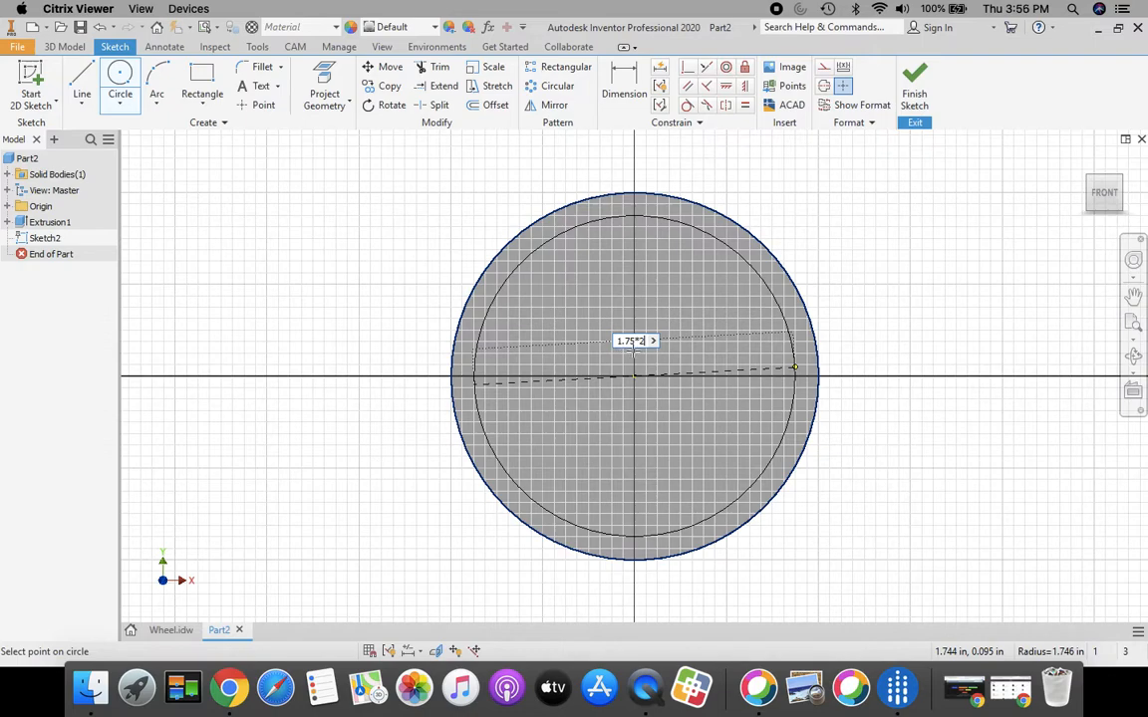
pyautogui.press('Return')
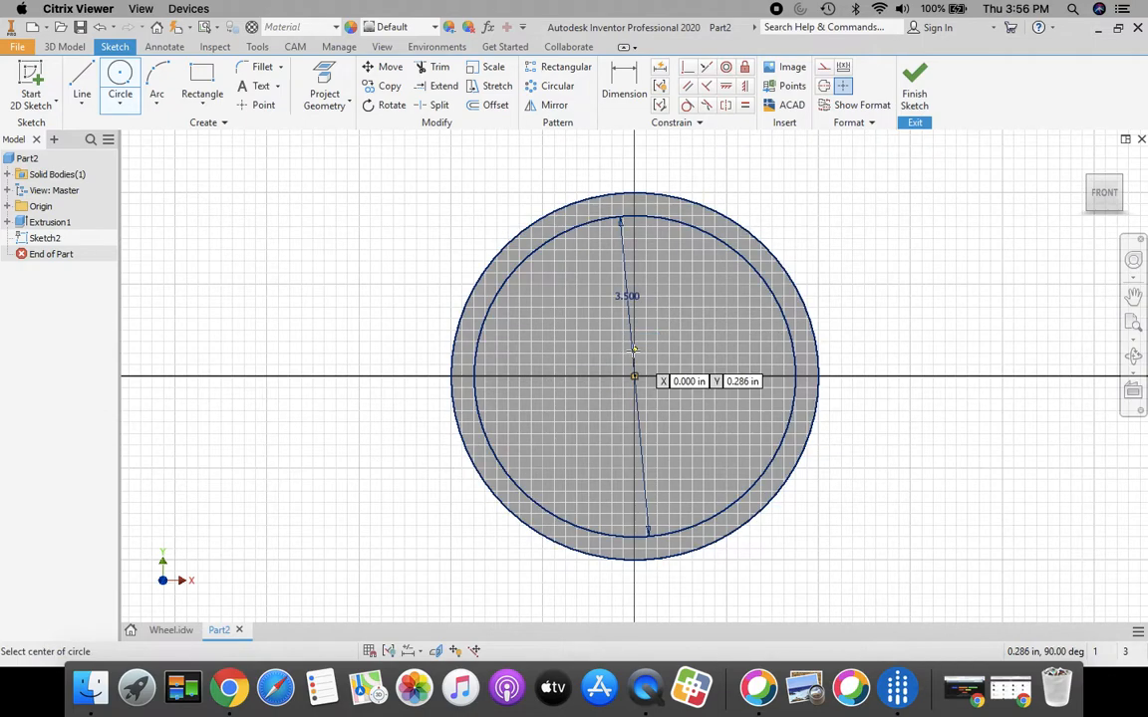
# - Check the inner radius in the Wheel drawing and draw a concentric circle at the origin with a diameter of .68*2
pyautogui.click(170, 629)
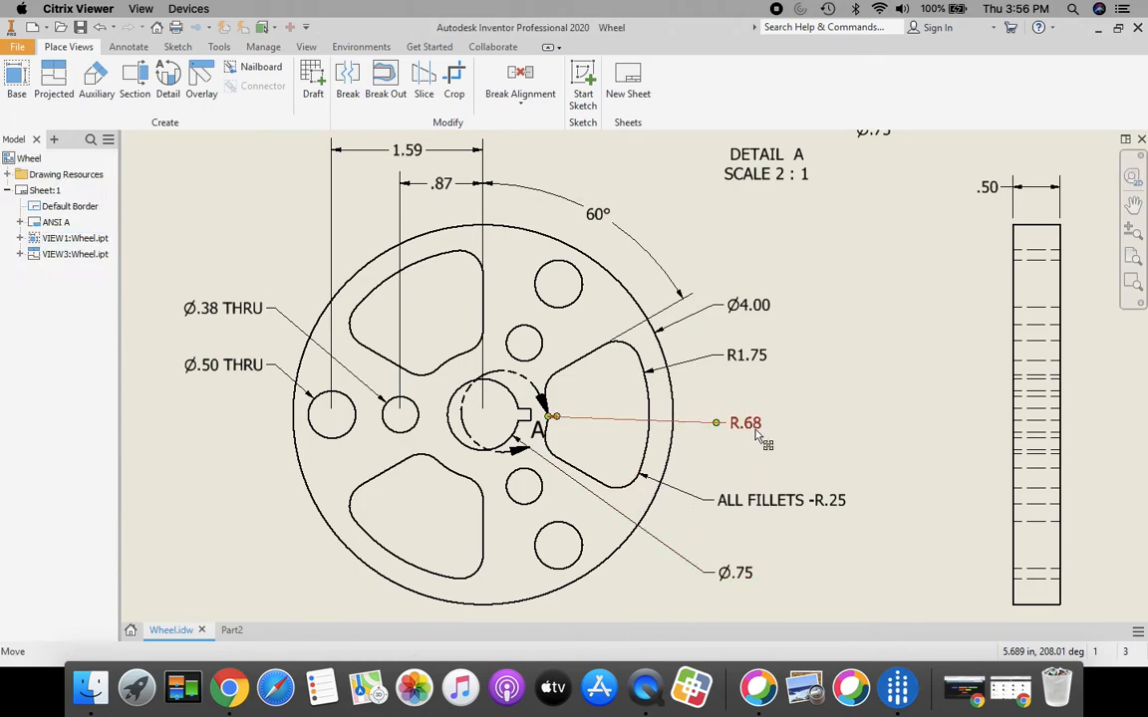
pyautogui.click(231, 631)
pyautogui.press('c')
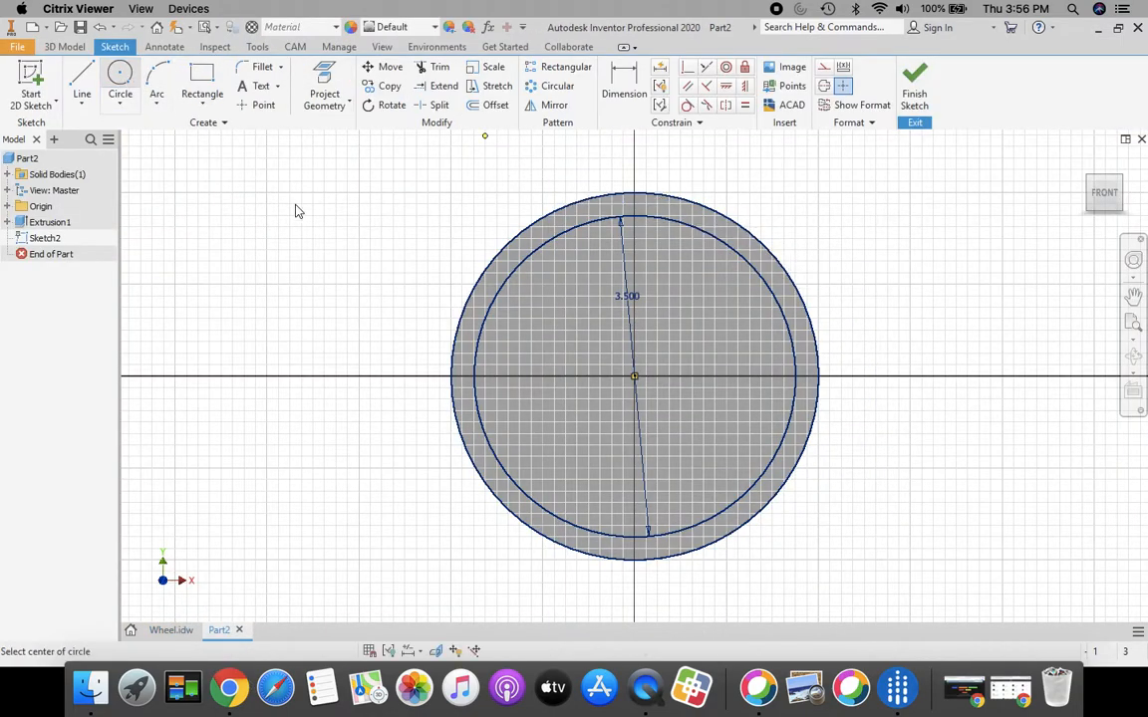
pyautogui.click(634, 376)
pyautogui.write('.68*2')
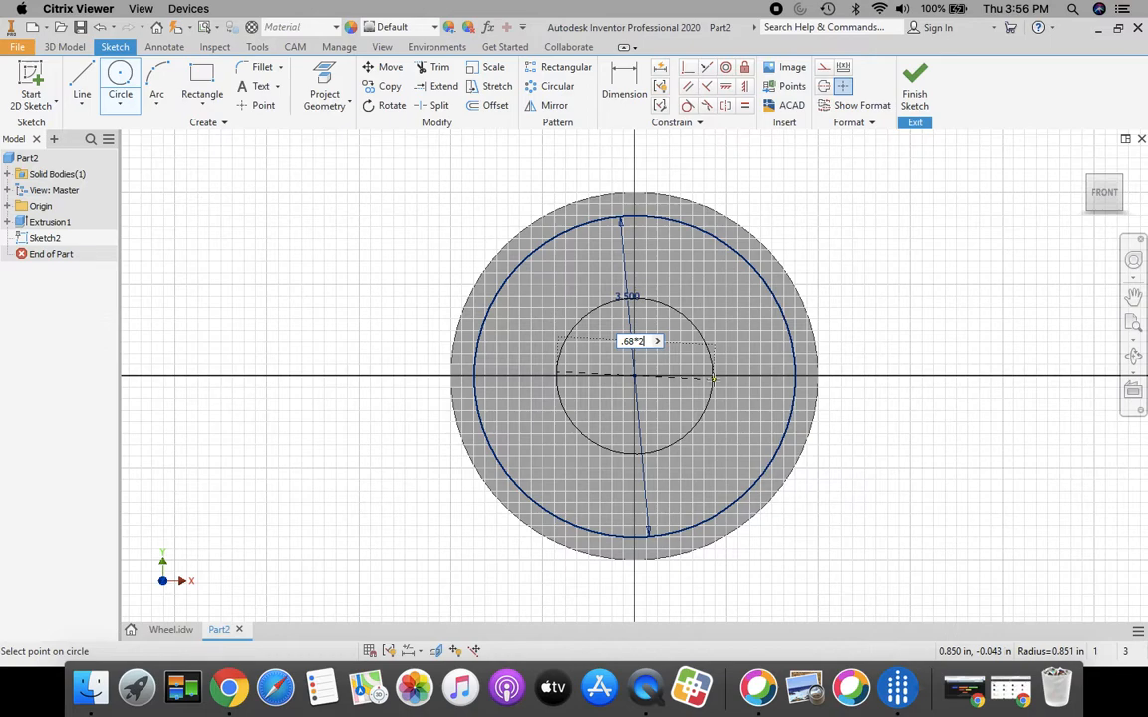
pyautogui.press('Return')
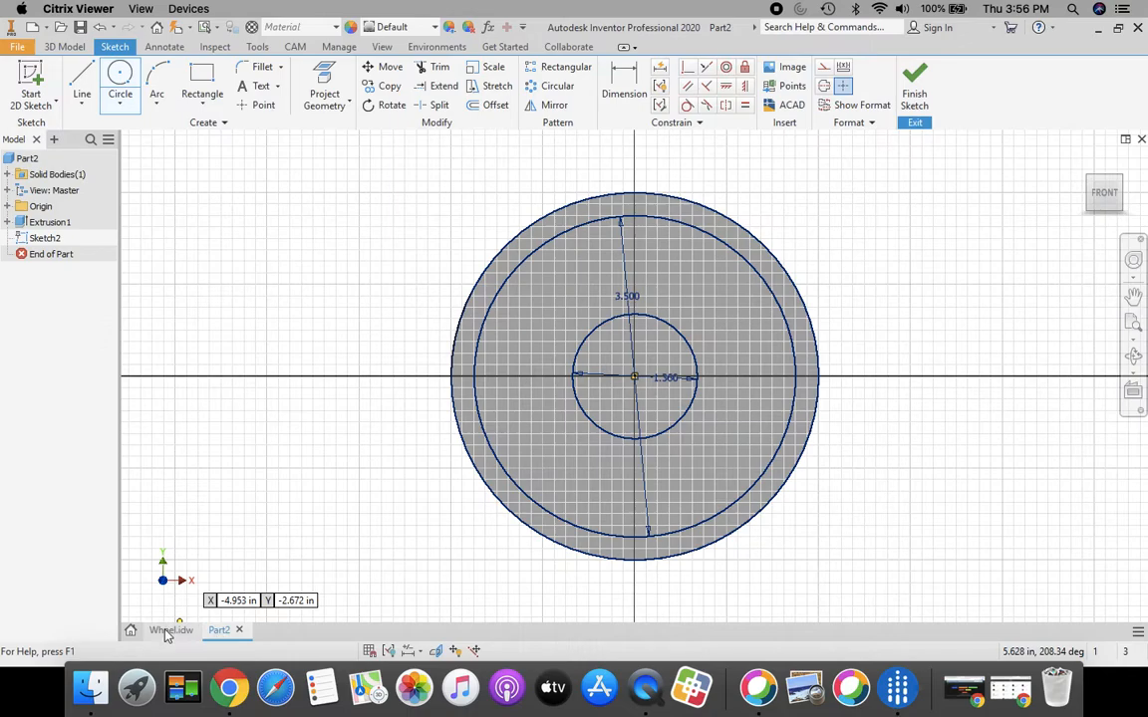
# - Check the spoke cutout's angle reference in the Wheel drawing and draw a vertical line about 2.5 in long upward from the origin
pyautogui.click(167, 632)
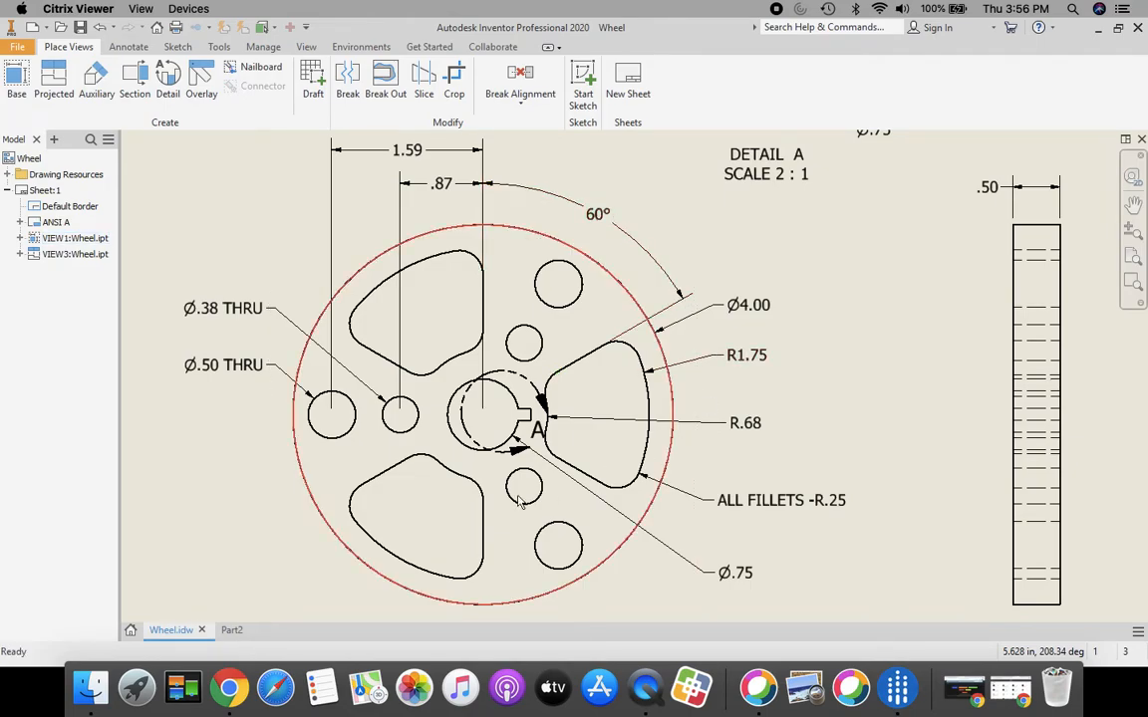
pyautogui.click(232, 631)
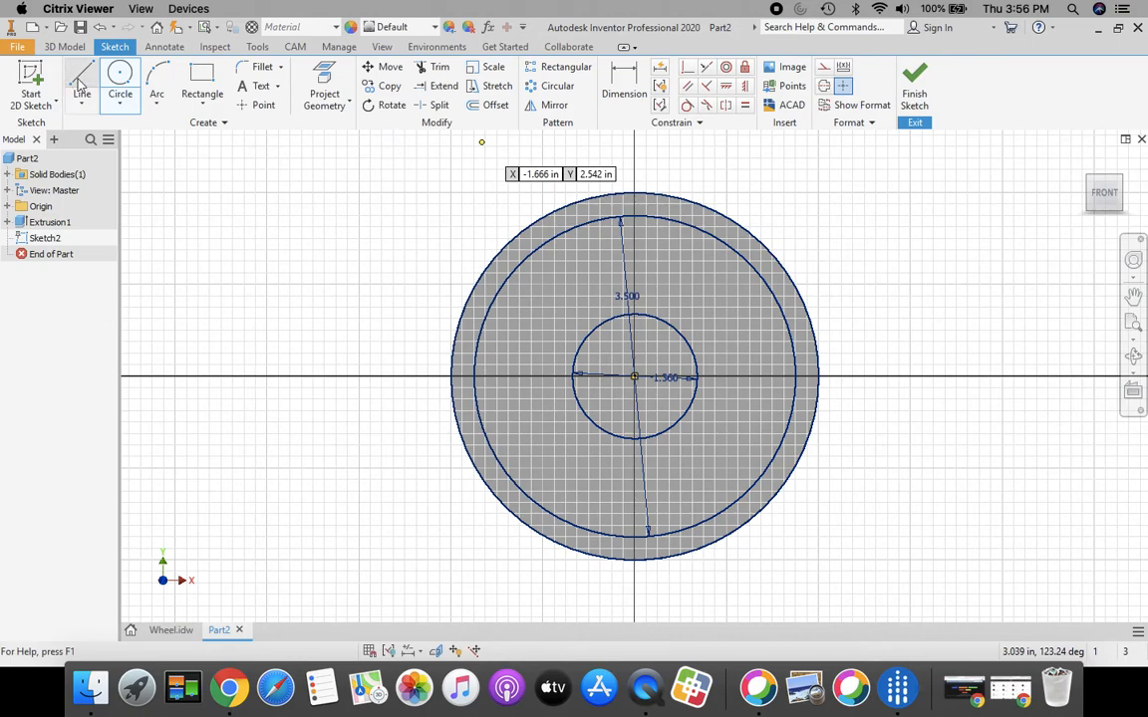
pyautogui.click(81, 84)
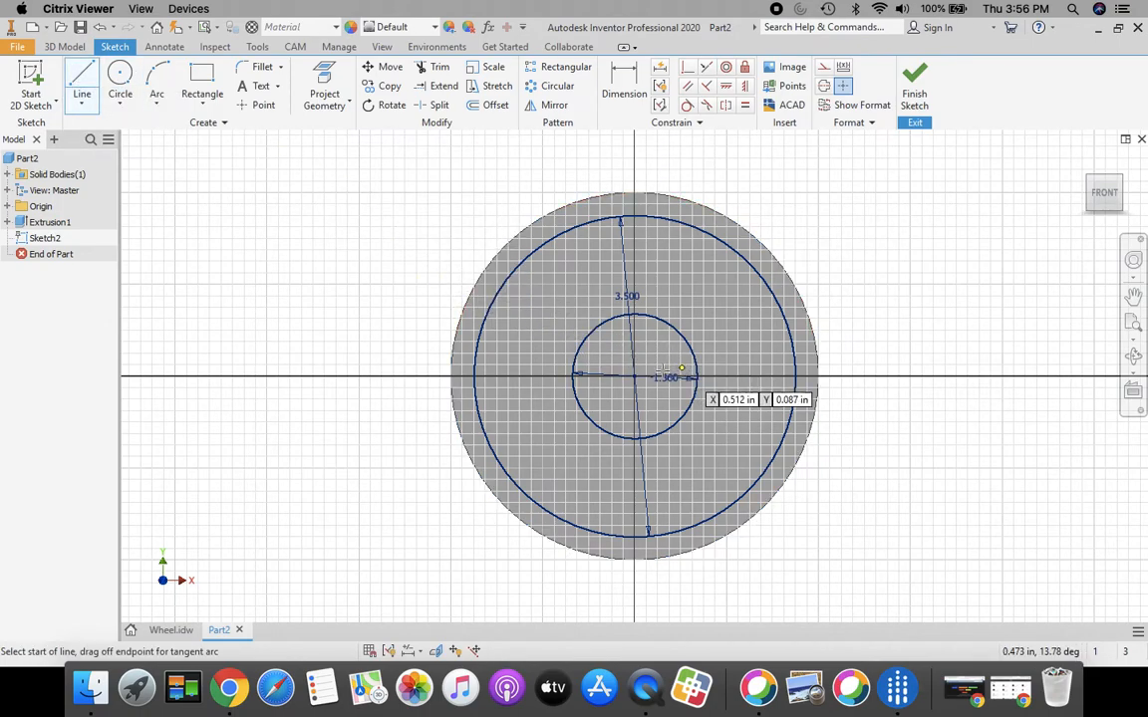
pyautogui.click(634, 376)
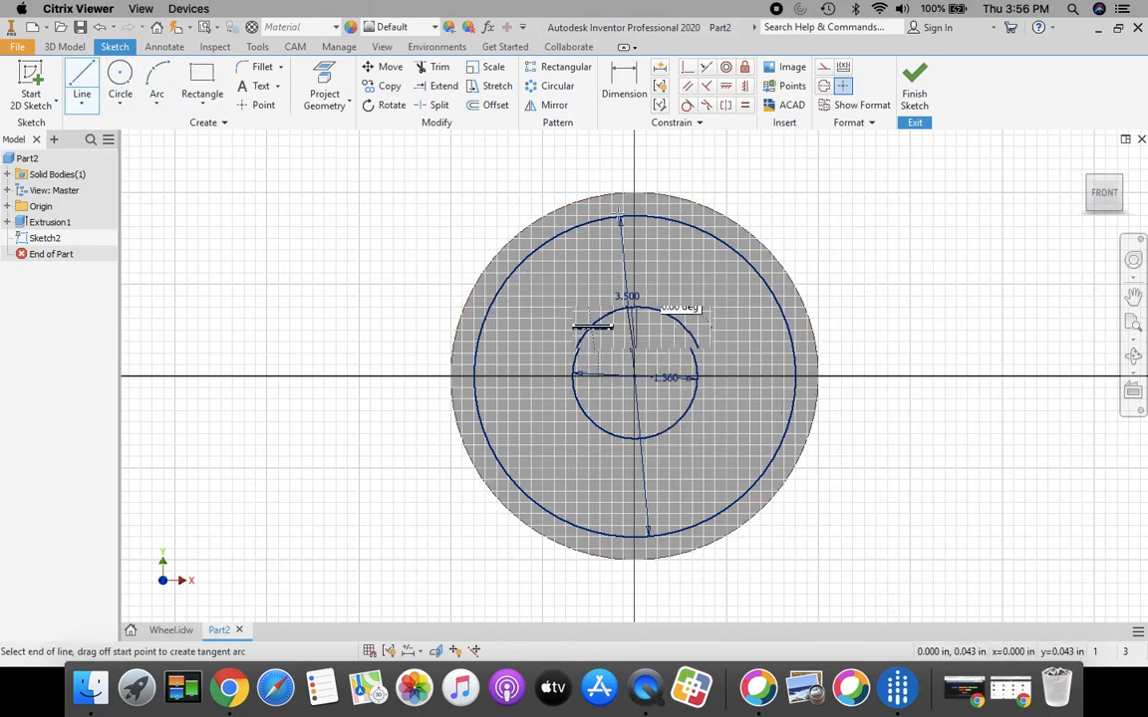
pyautogui.click(635, 146)
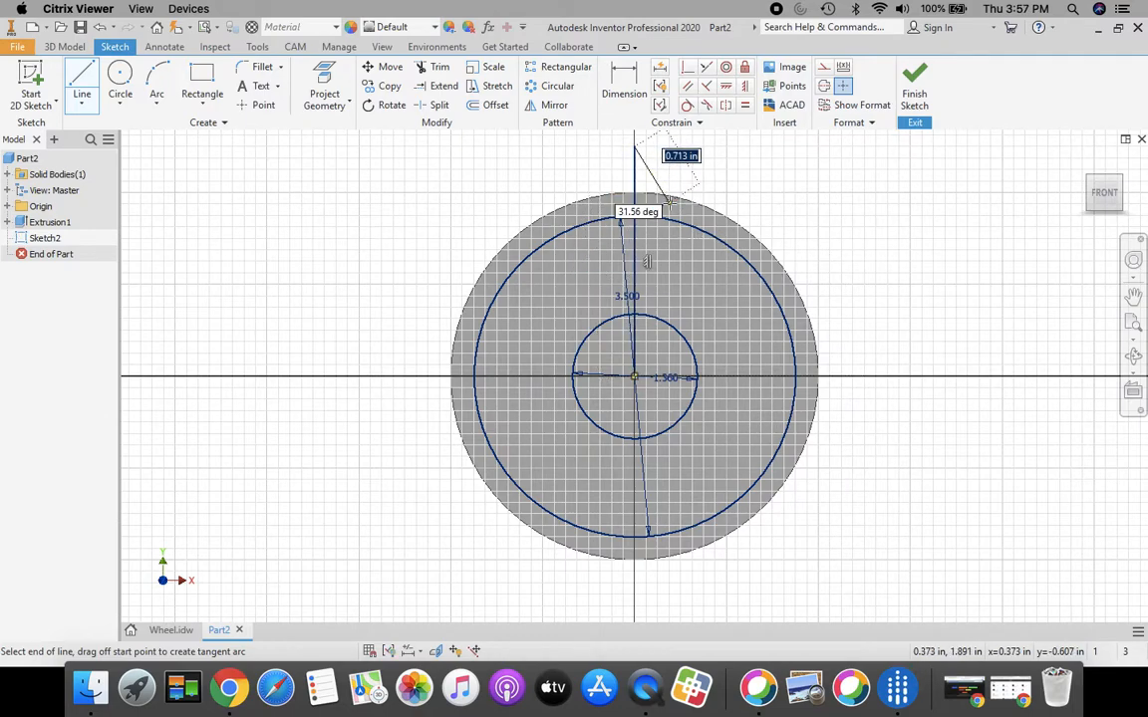
pyautogui.press('Escape')
# - Draw a horizontal line from the origin to the right, ending about 2.4 in out, past the disc's edge
pyautogui.click(80, 76)
pyautogui.click(634, 375)
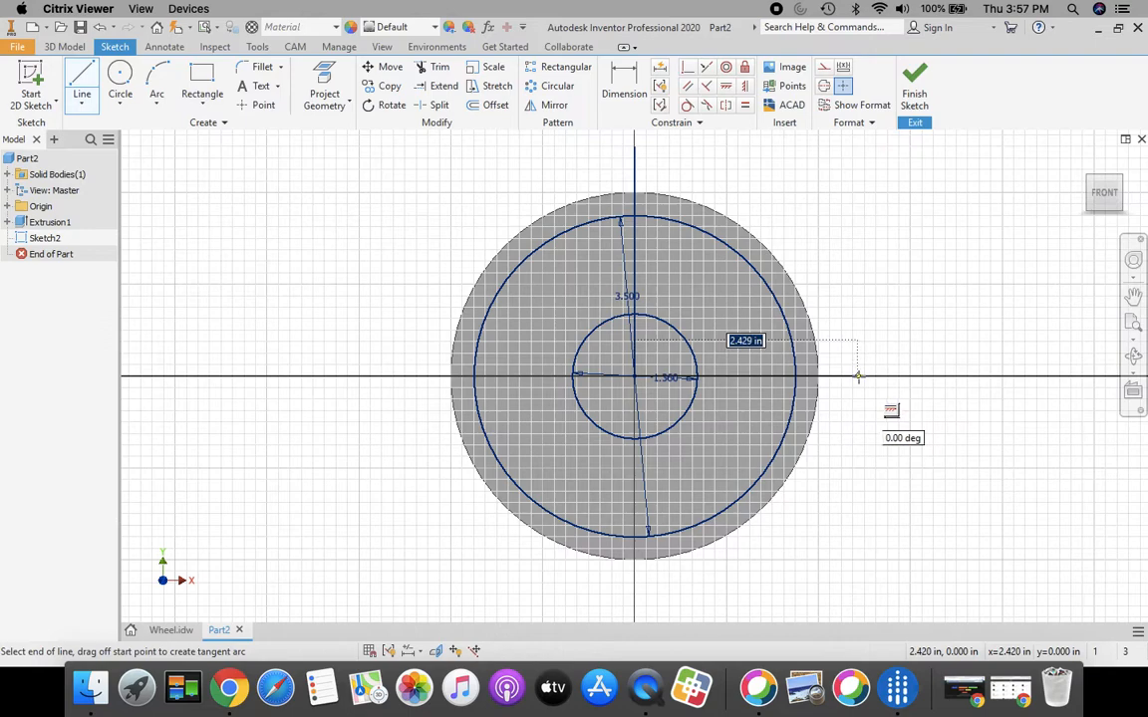
pyautogui.press('Escape')
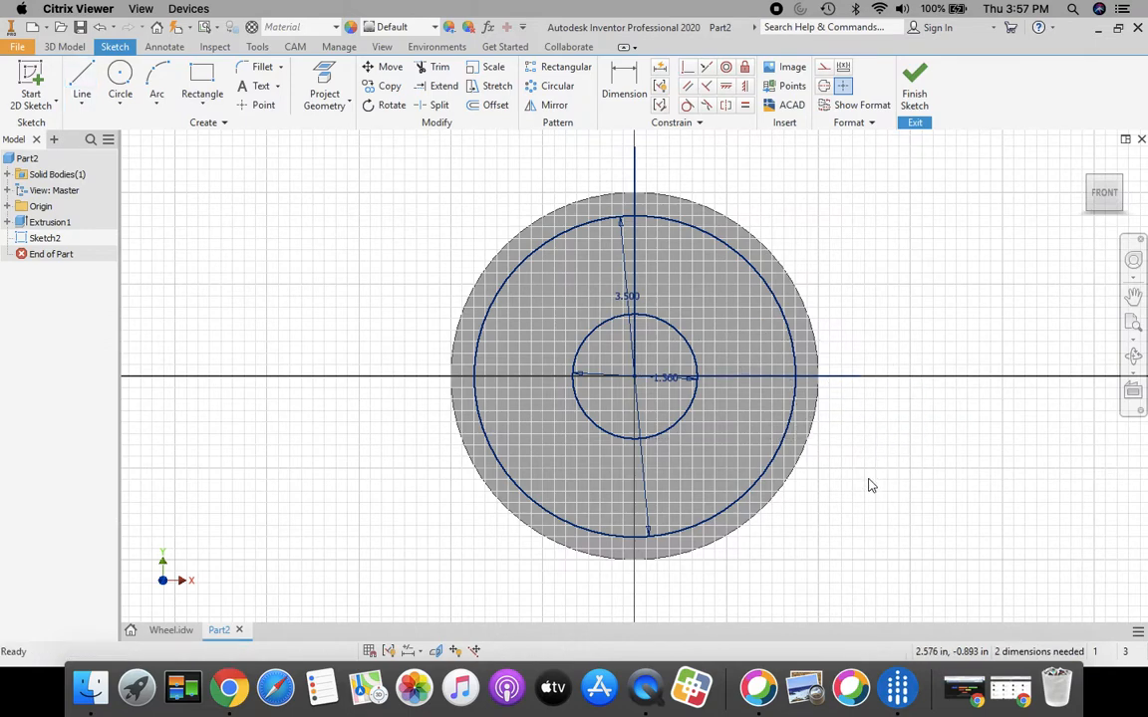
# - Draw an angled line about 2.6 in long from the origin to the upper right, about 42.5 degrees above the horizontal line
pyautogui.click(82, 85)
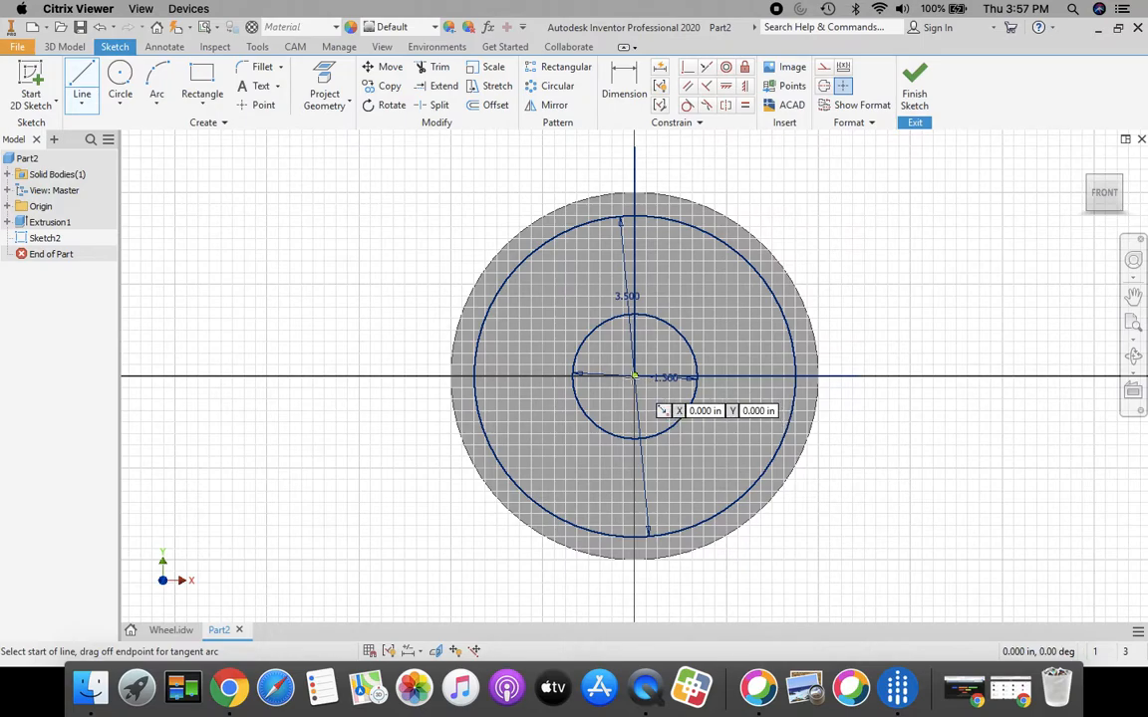
pyautogui.click(635, 377)
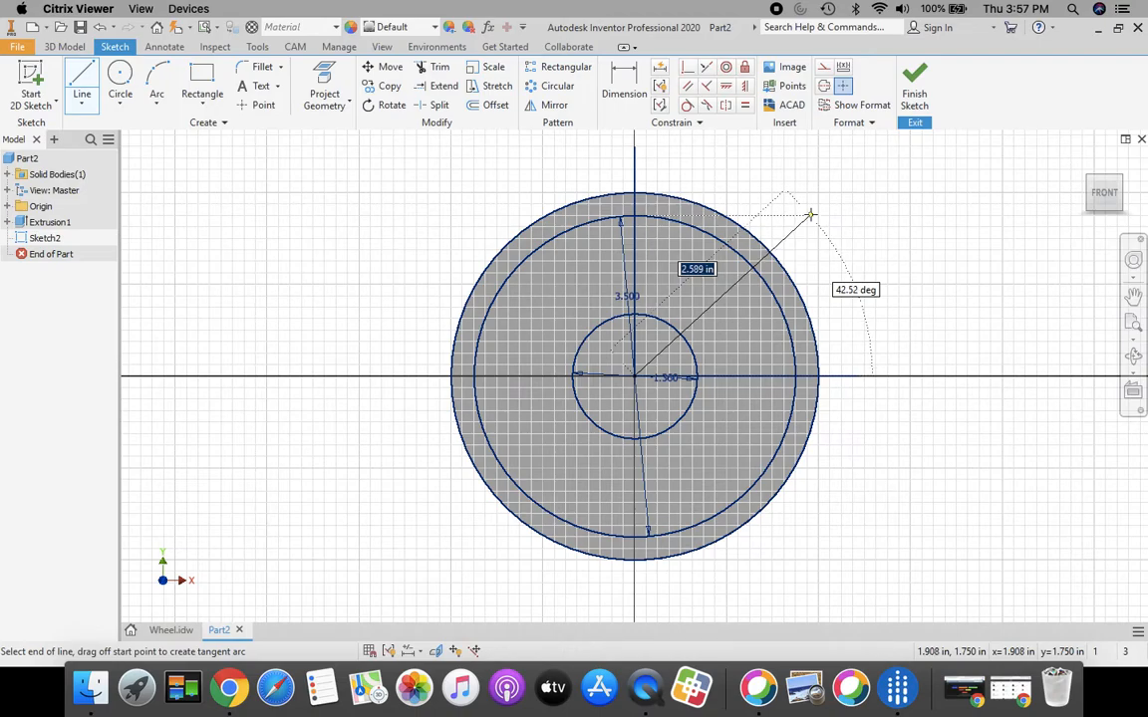
pyautogui.click(810, 214)
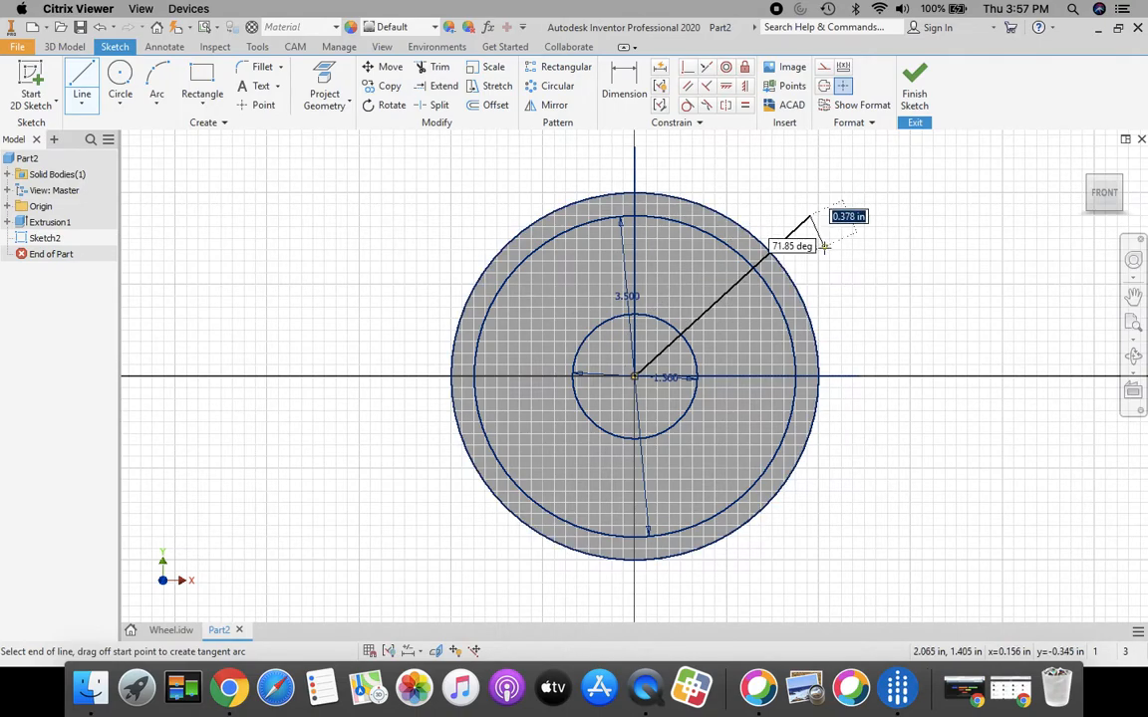
pyautogui.press('Escape')
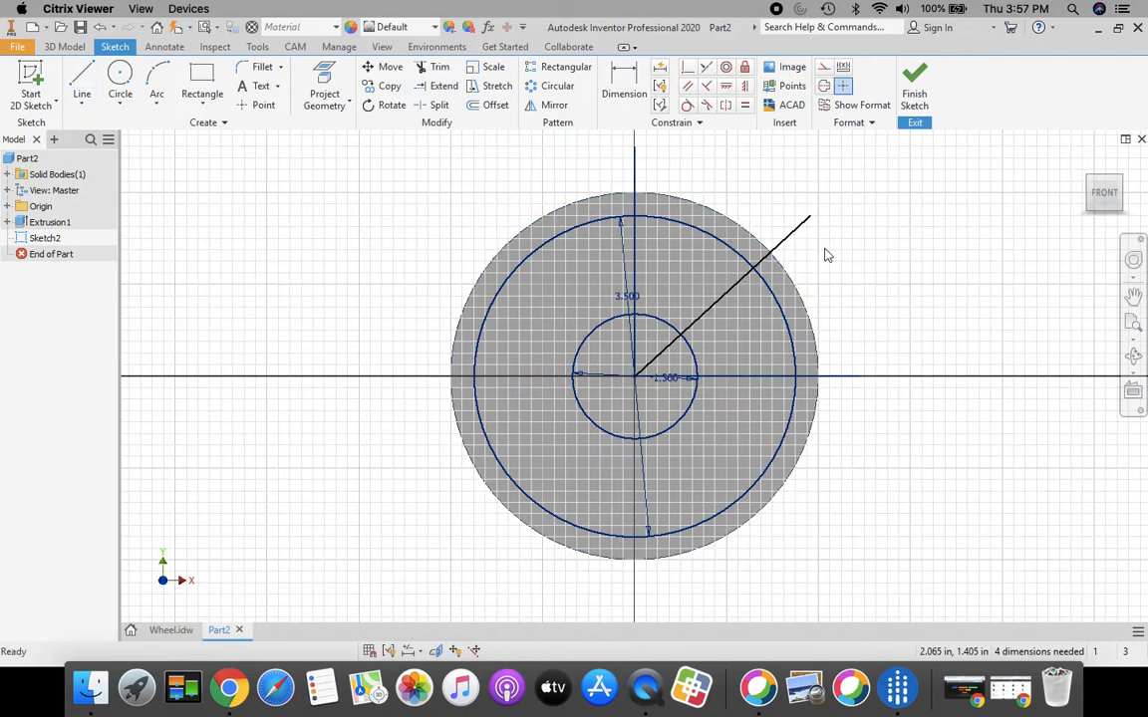
# - Dimension the angle between the vertical and angled lines as 60 degrees, following the Wheel drawing
pyautogui.click(628, 95)
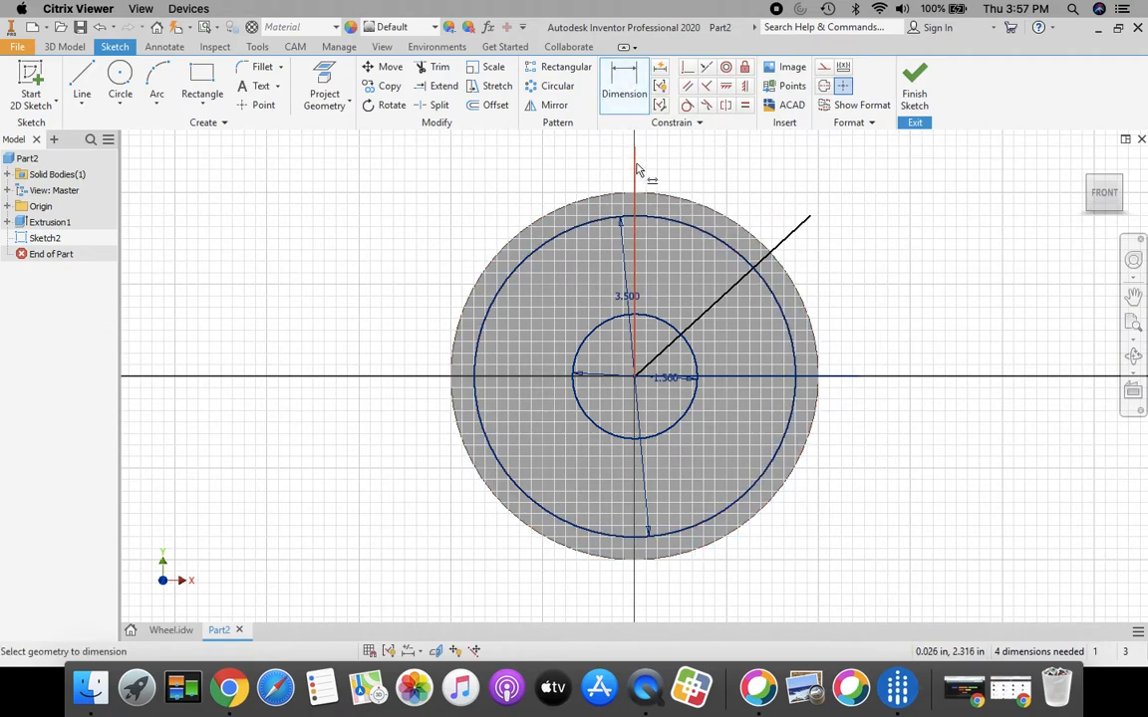
pyautogui.click(635, 160)
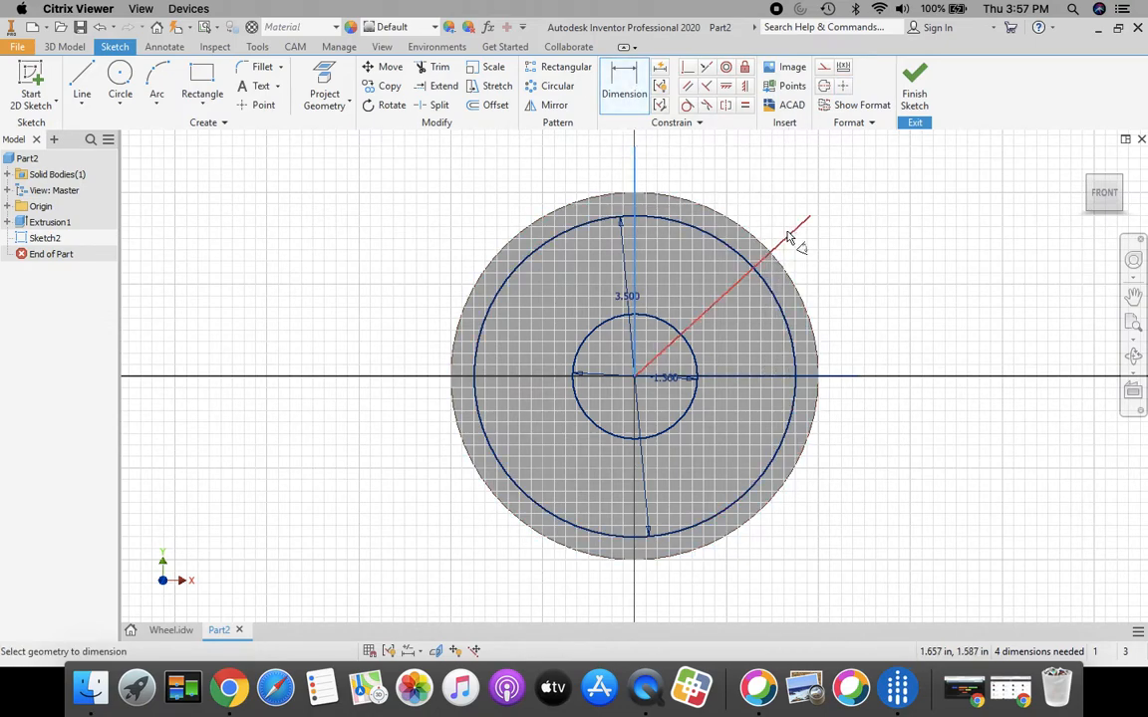
pyautogui.click(790, 238)
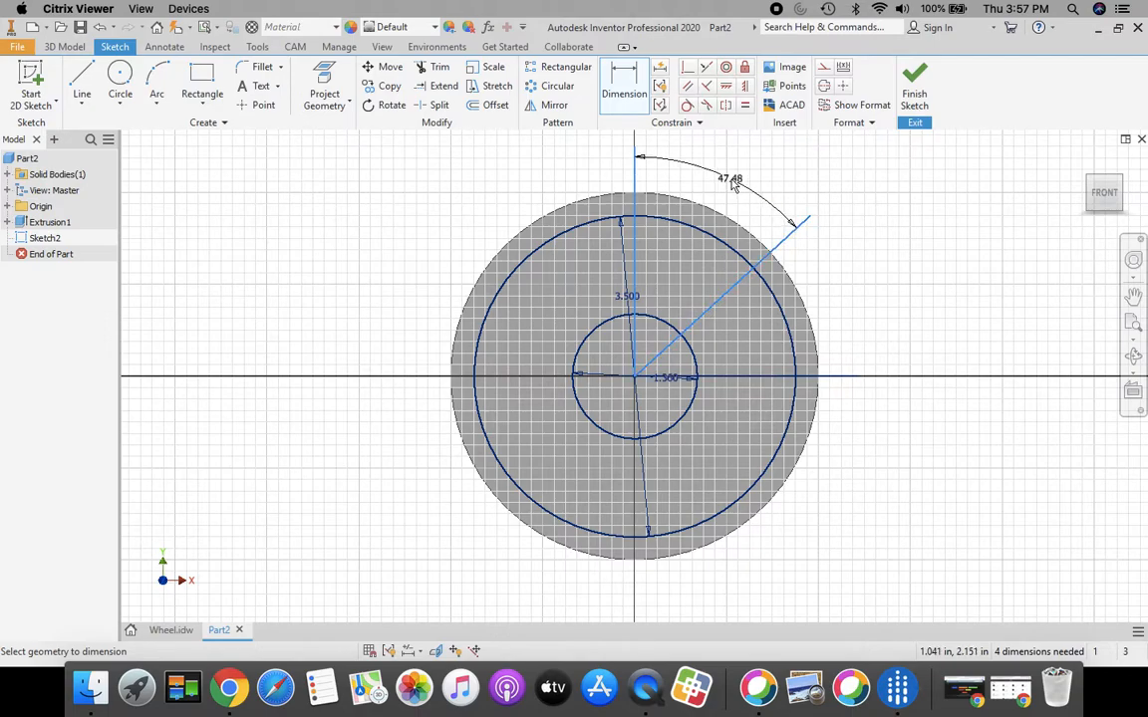
pyautogui.click(732, 185)
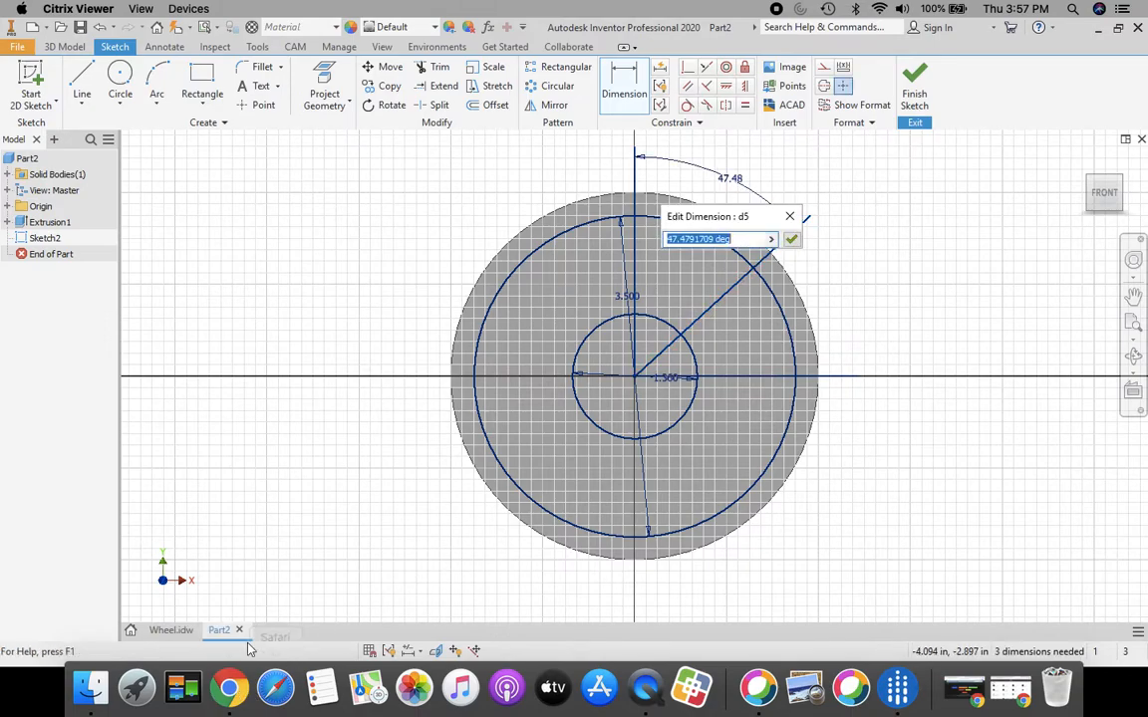
pyautogui.click(170, 630)
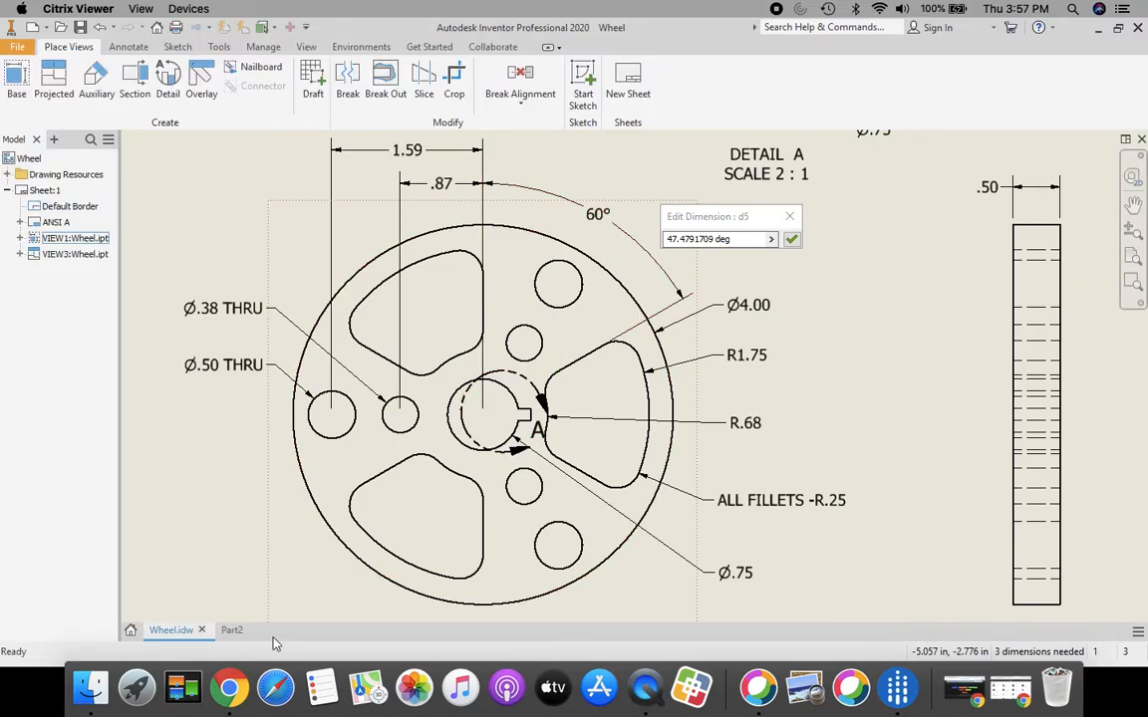
pyautogui.click(231, 630)
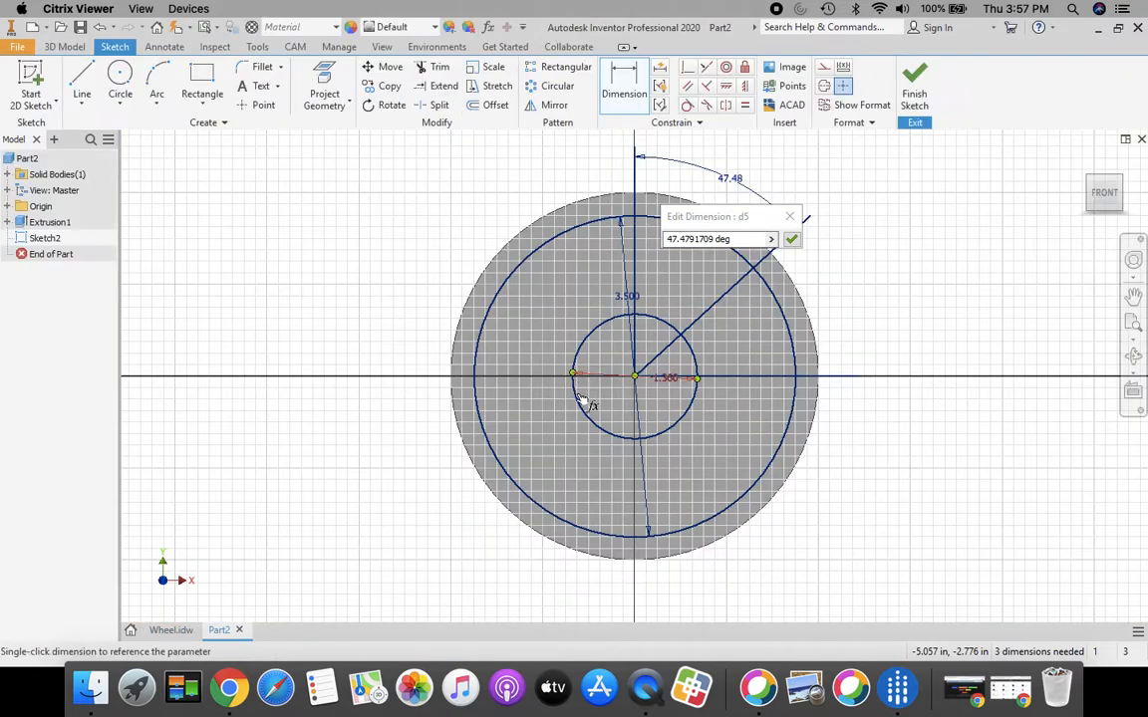
pyautogui.moveTo(688, 239); pyautogui.dragTo(648, 241)
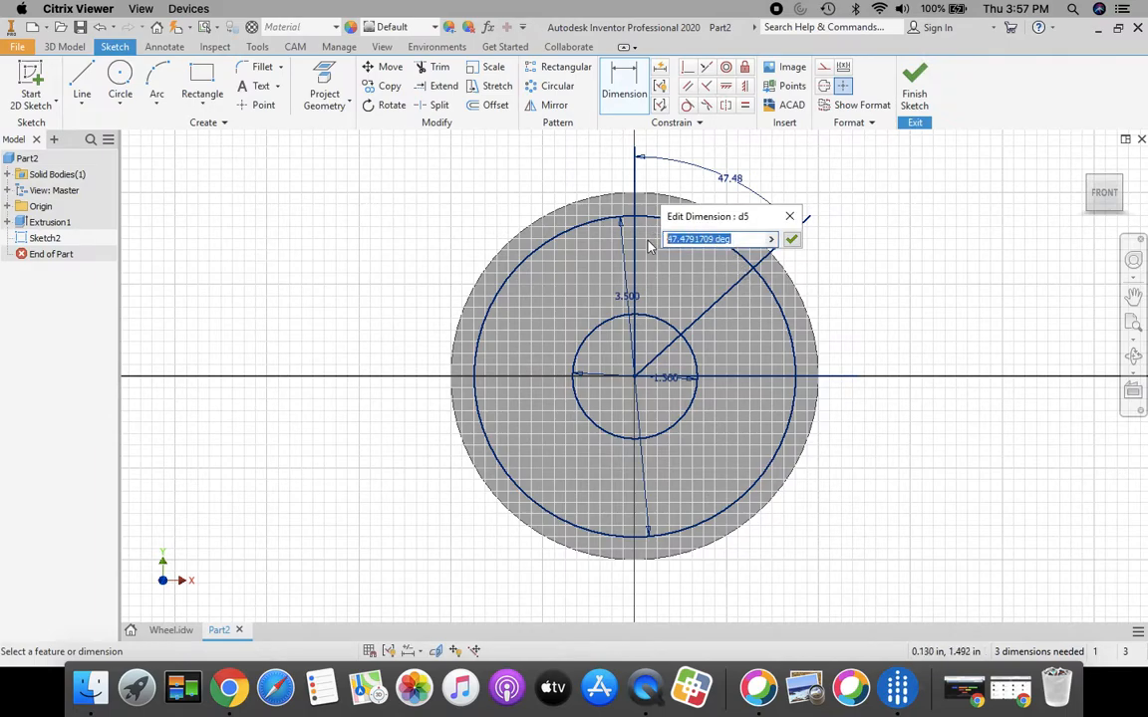
pyautogui.write('60')
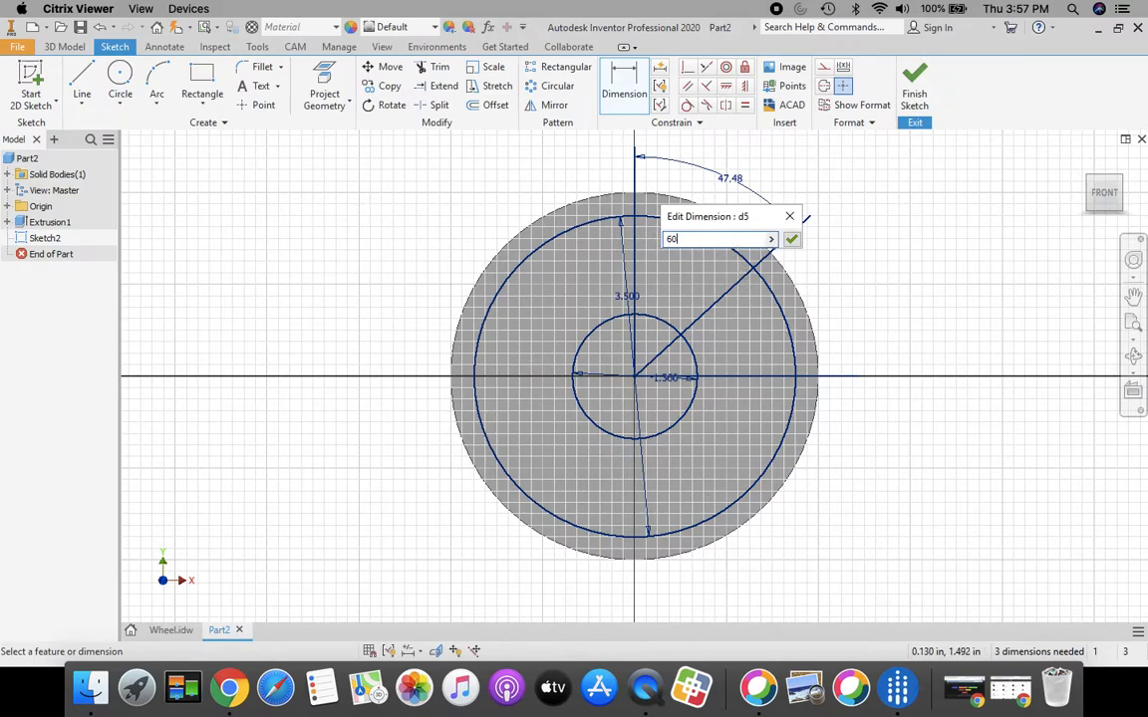
pyautogui.click(792, 239)
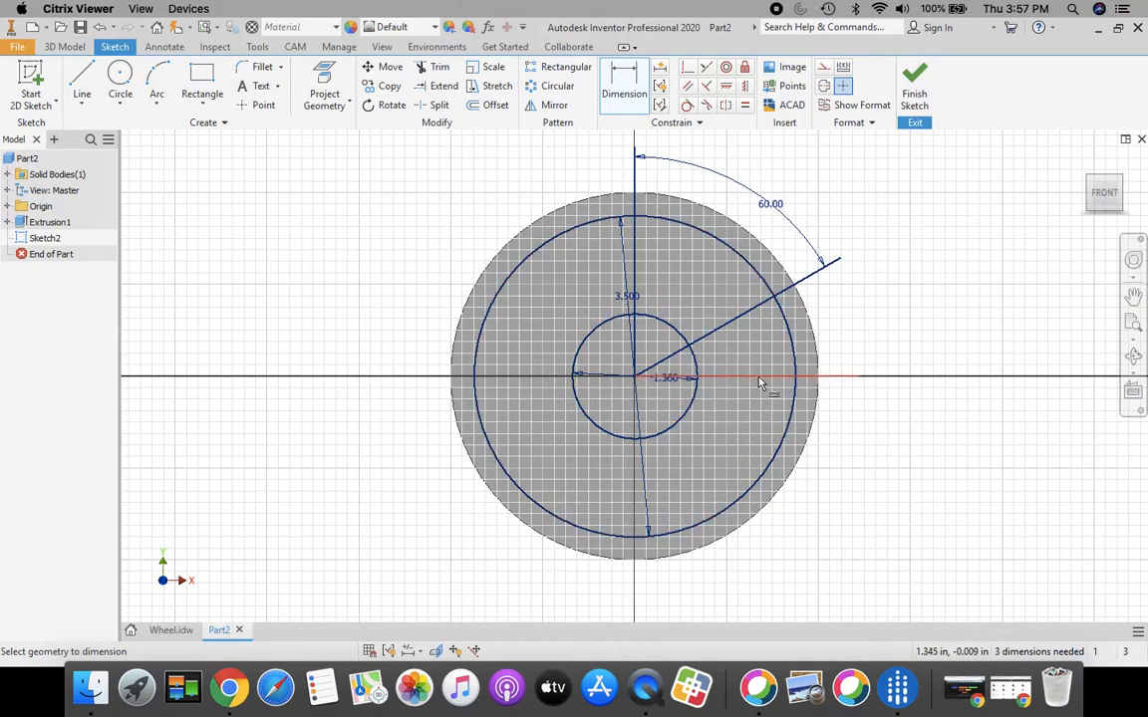
# - Mirror the angled line about the horizontal line
pyautogui.click(554, 105)
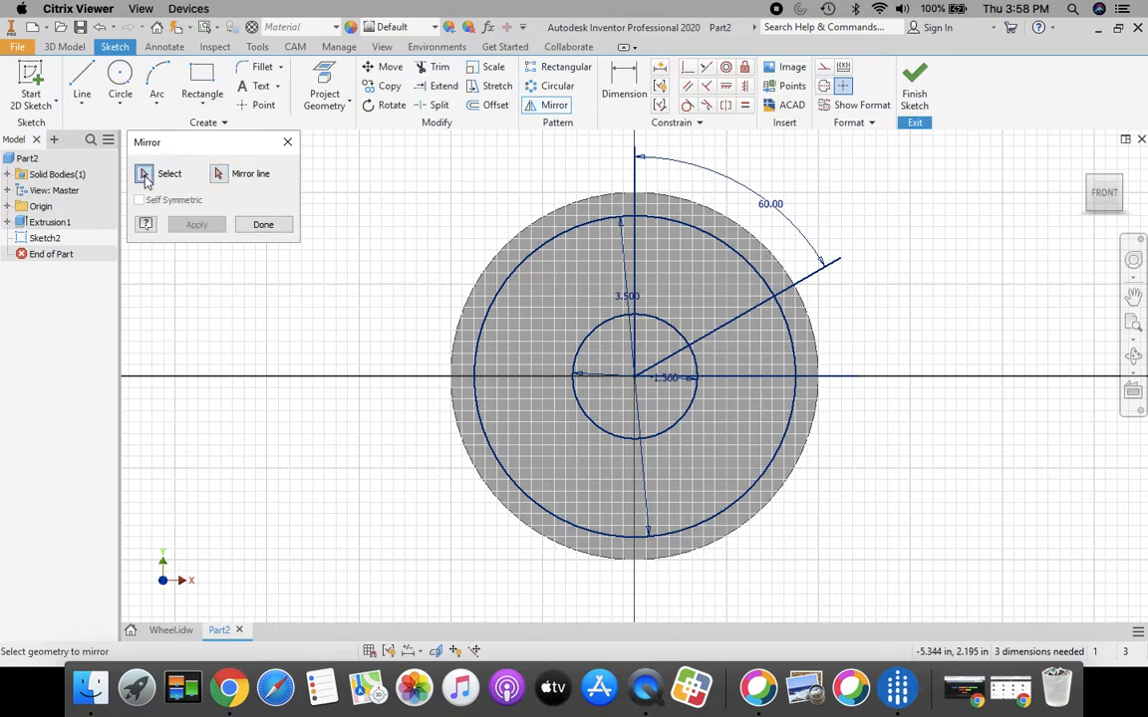
pyautogui.click(742, 322)
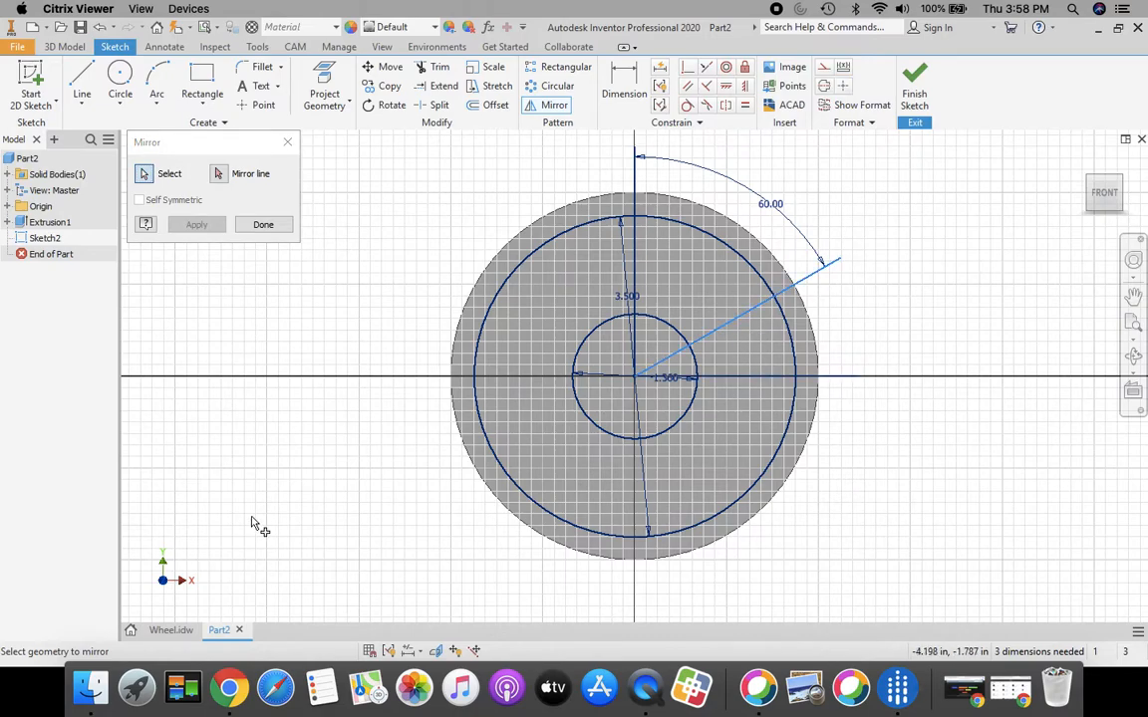
pyautogui.click(220, 175)
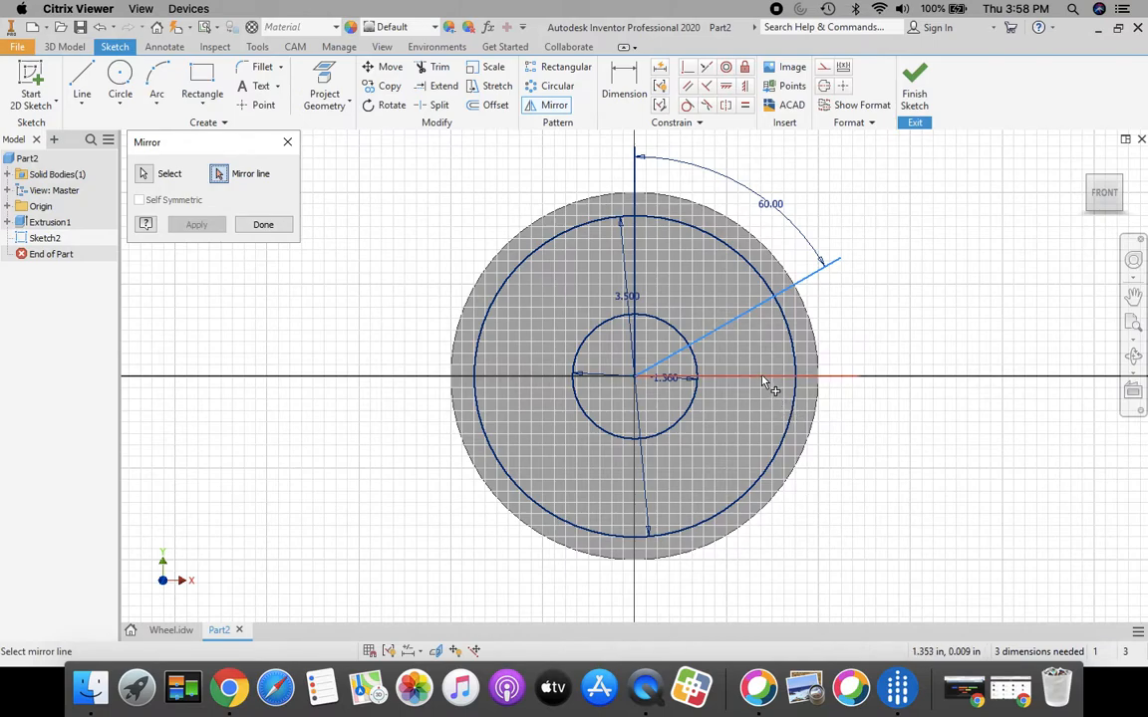
pyautogui.click(846, 379)
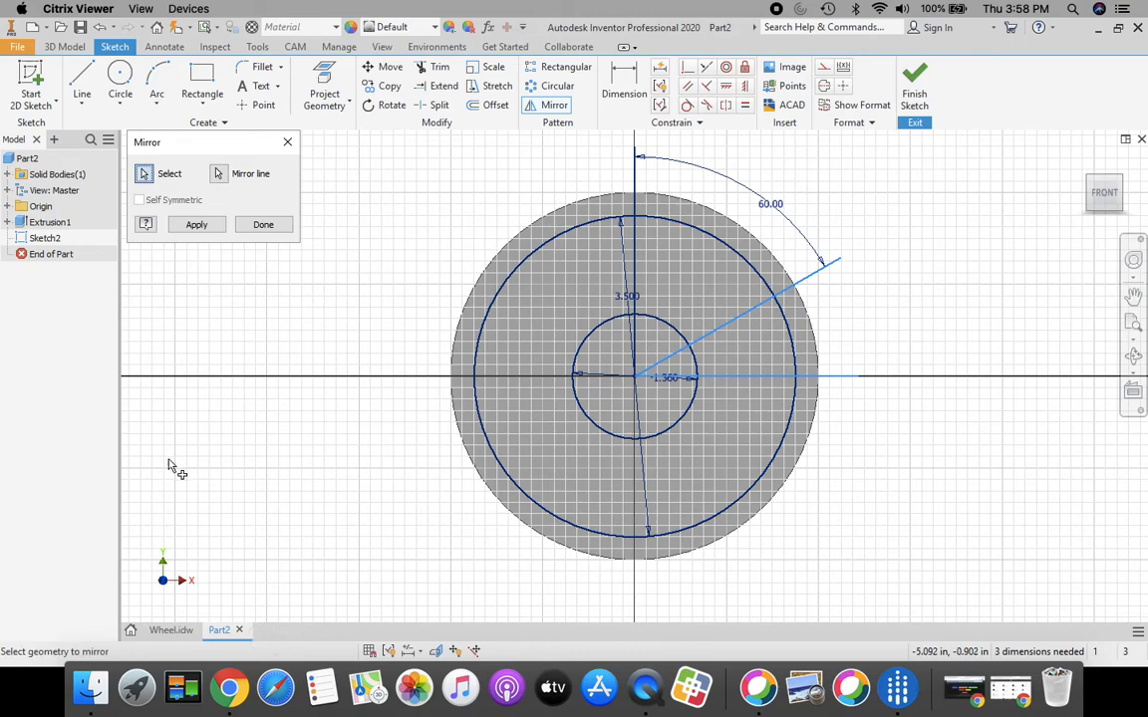
pyautogui.click(197, 226)
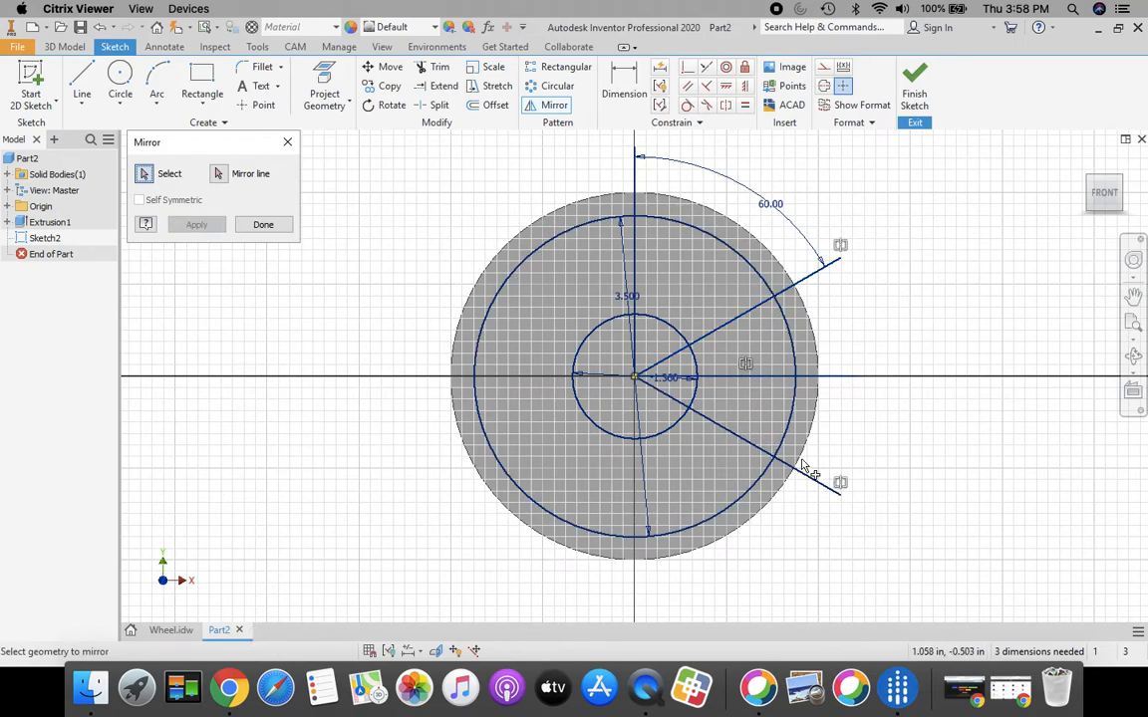
pyautogui.click(281, 228)
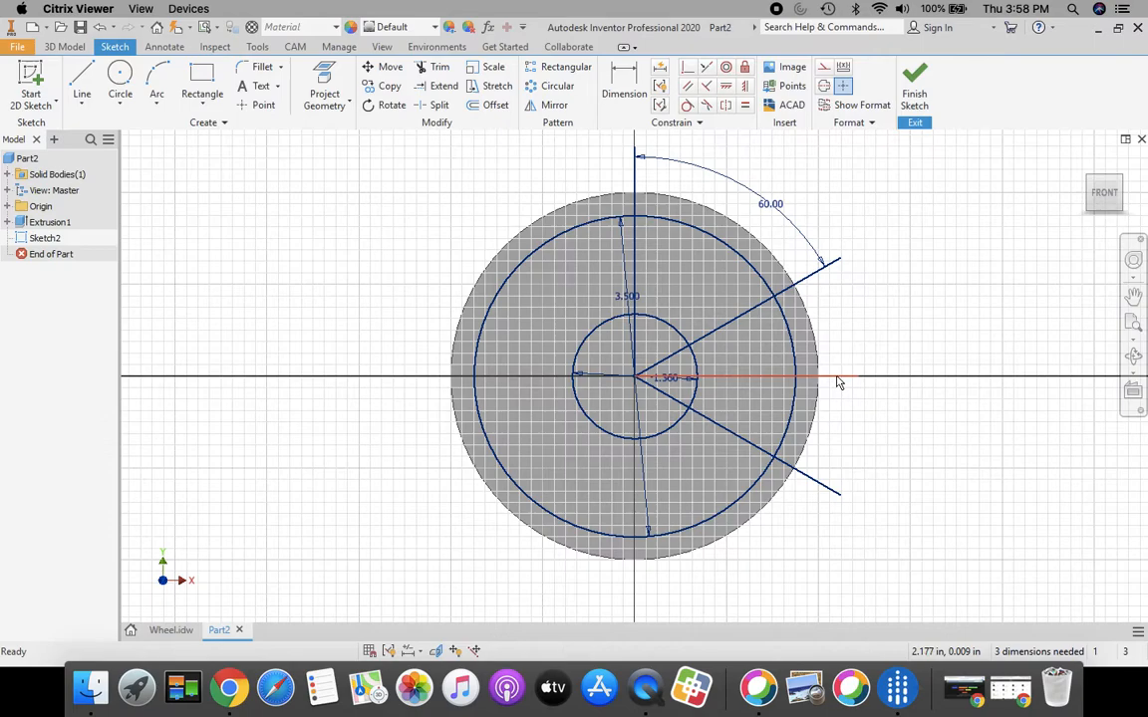
# - Delete the horizontal and vertical reference lines, keeping the two angled lines
pyautogui.rightClick(838, 237)
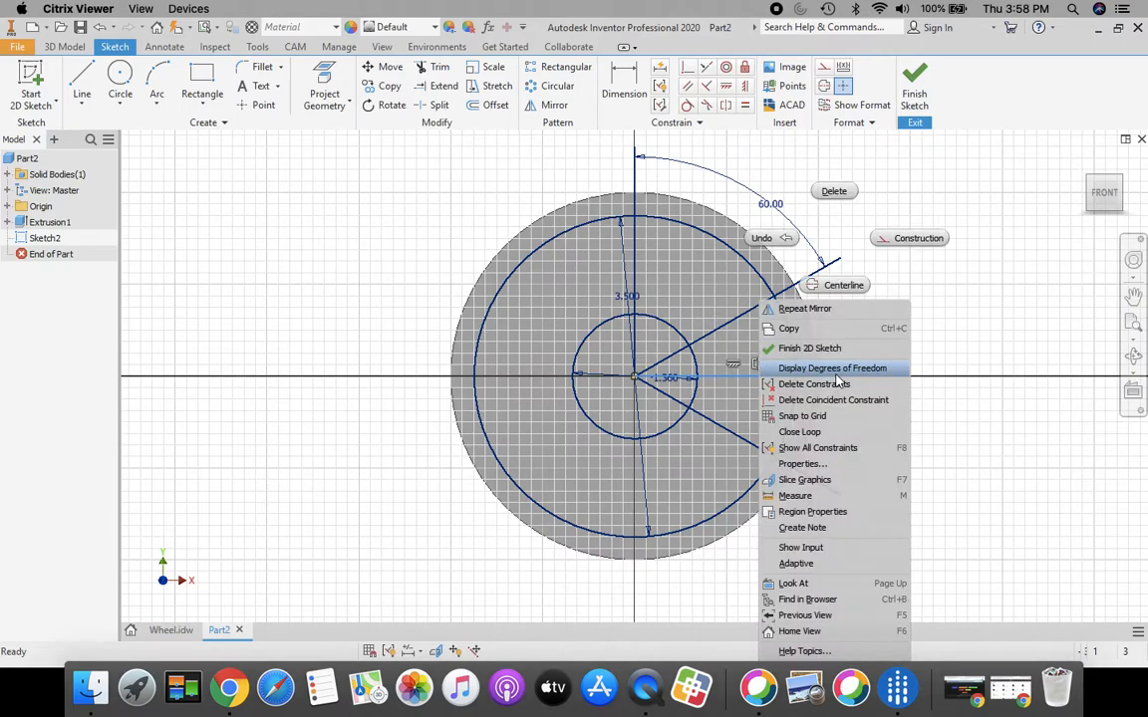
pyautogui.click(837, 191)
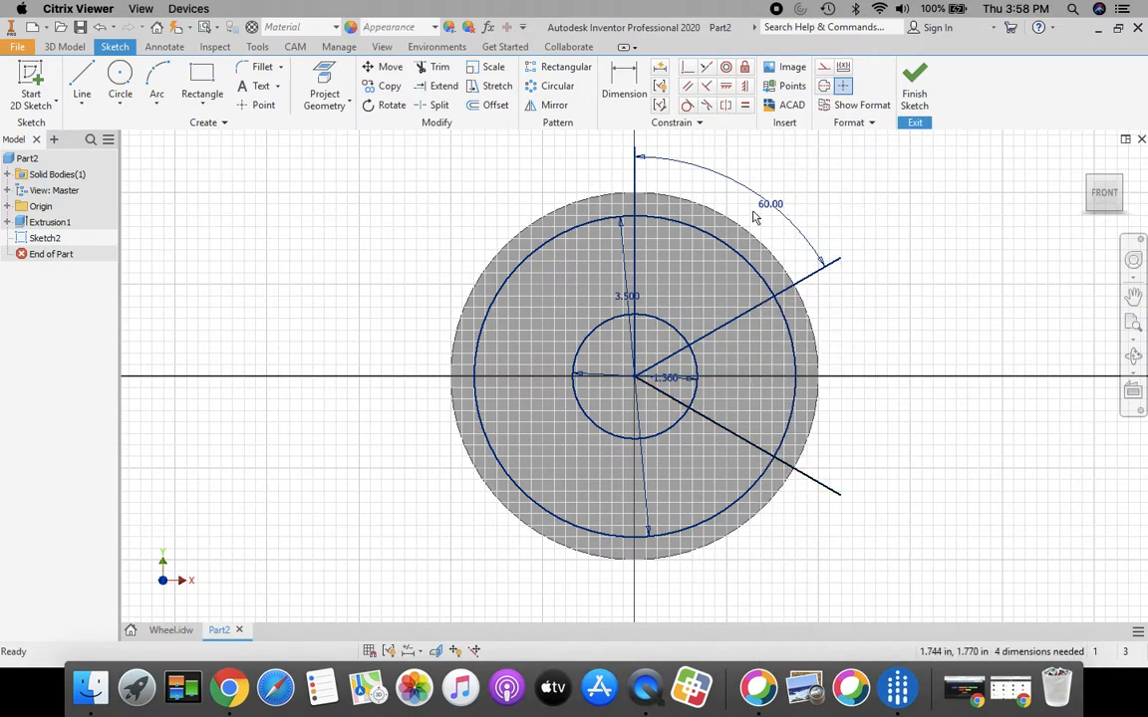
pyautogui.rightClick(637, 173)
pyautogui.click(633, 121)
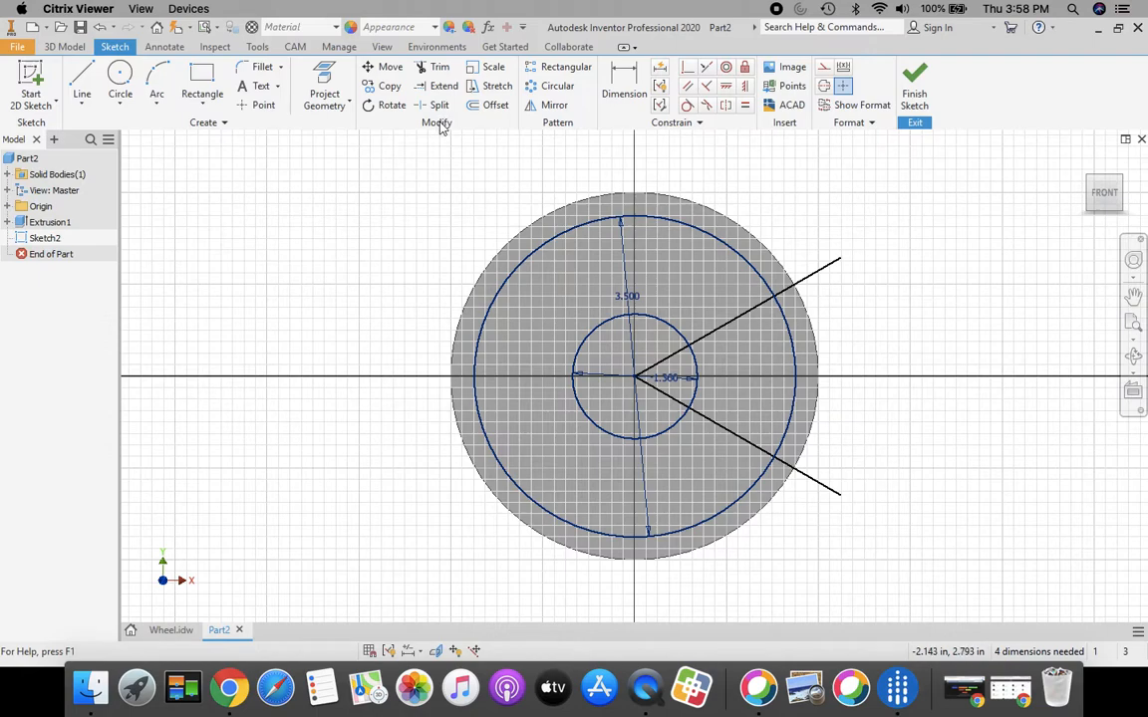
# - Trim both circles and the ends of the angled lines to leave one closed cutout profile right of the origin
pyautogui.click(436, 67)
pyautogui.click(754, 271)
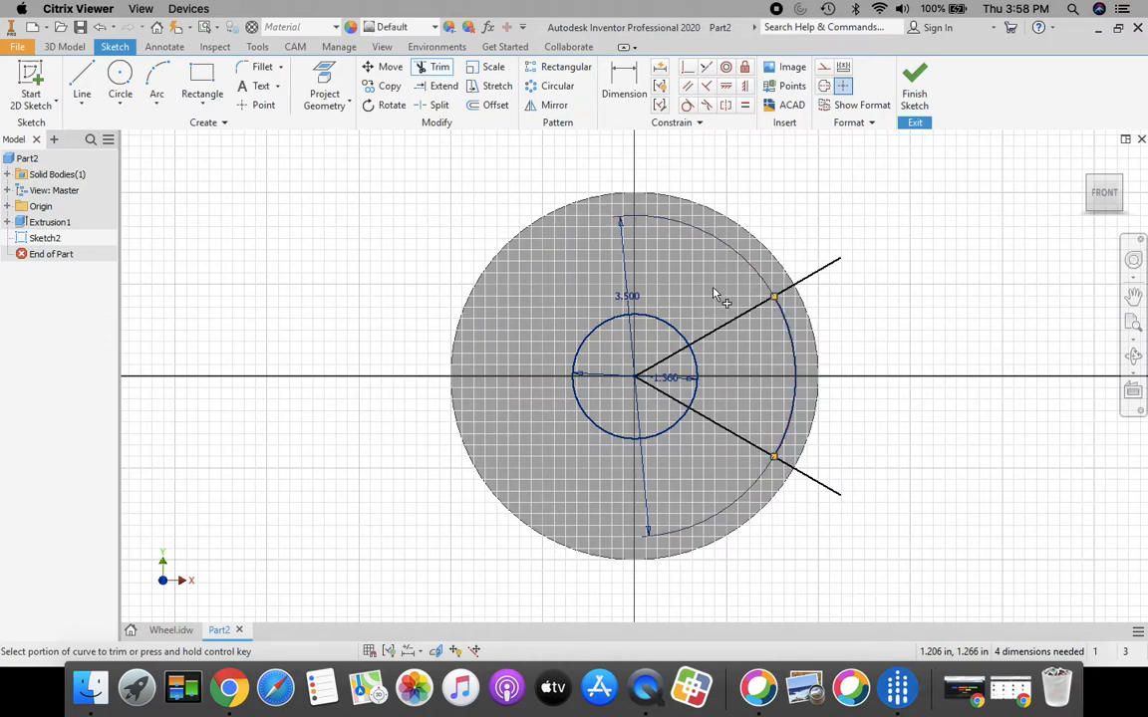
pyautogui.click(673, 327)
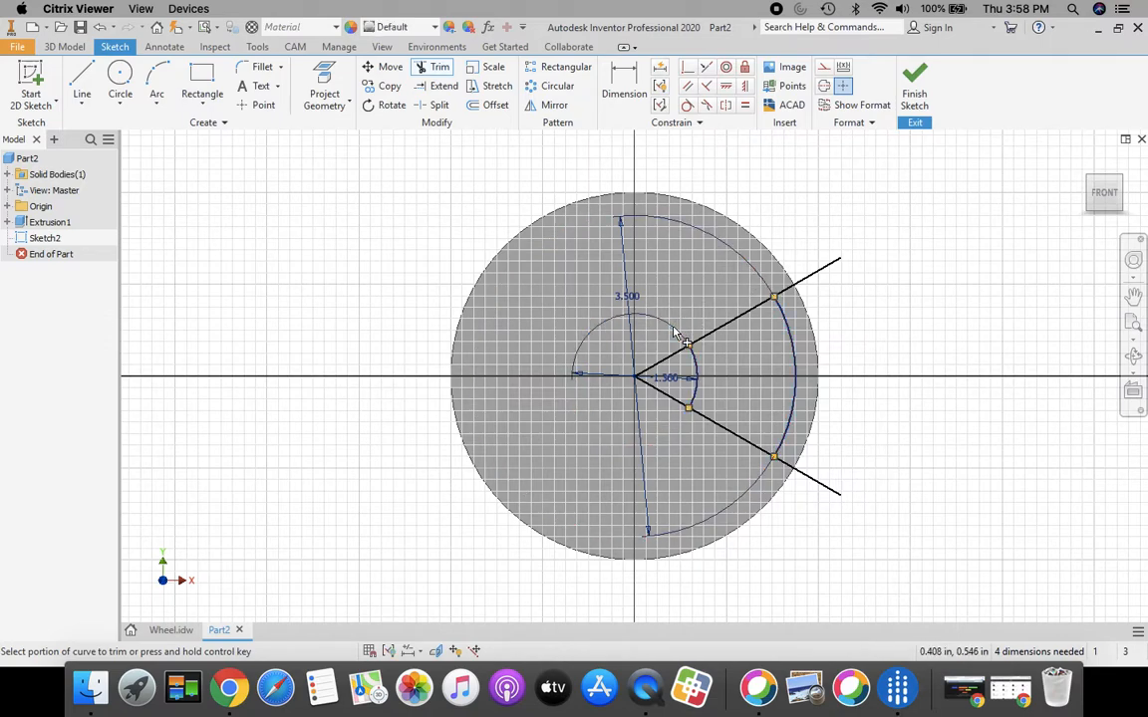
pyautogui.click(663, 359)
pyautogui.click(669, 399)
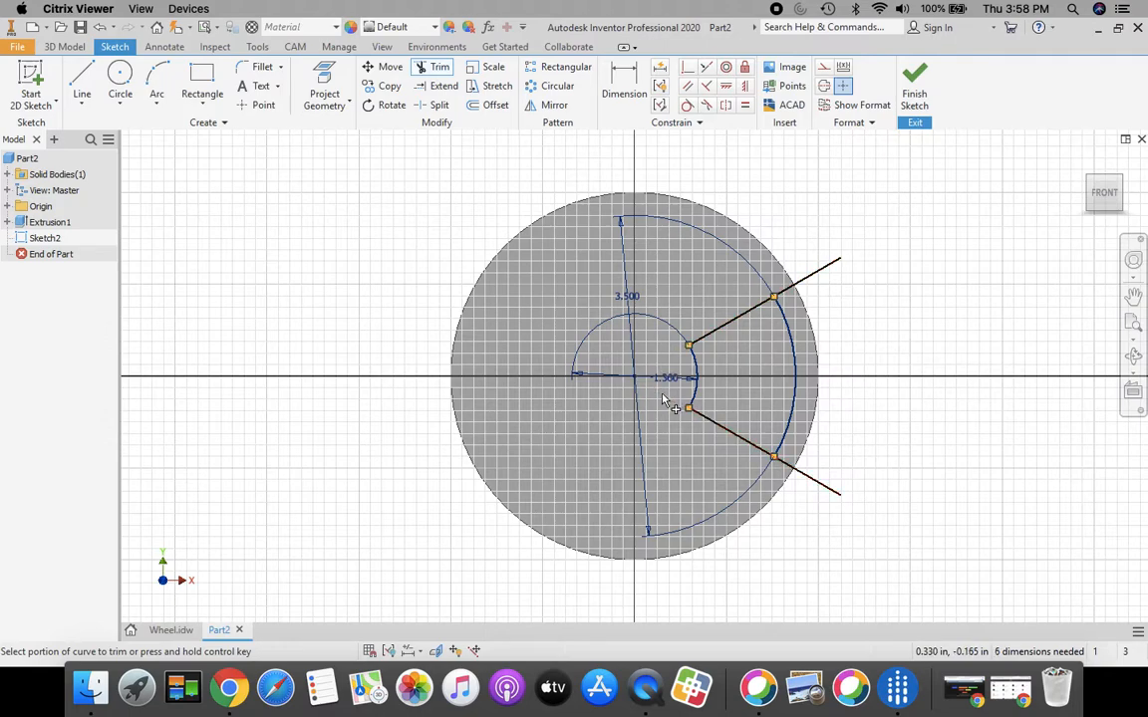
pyautogui.click(820, 486)
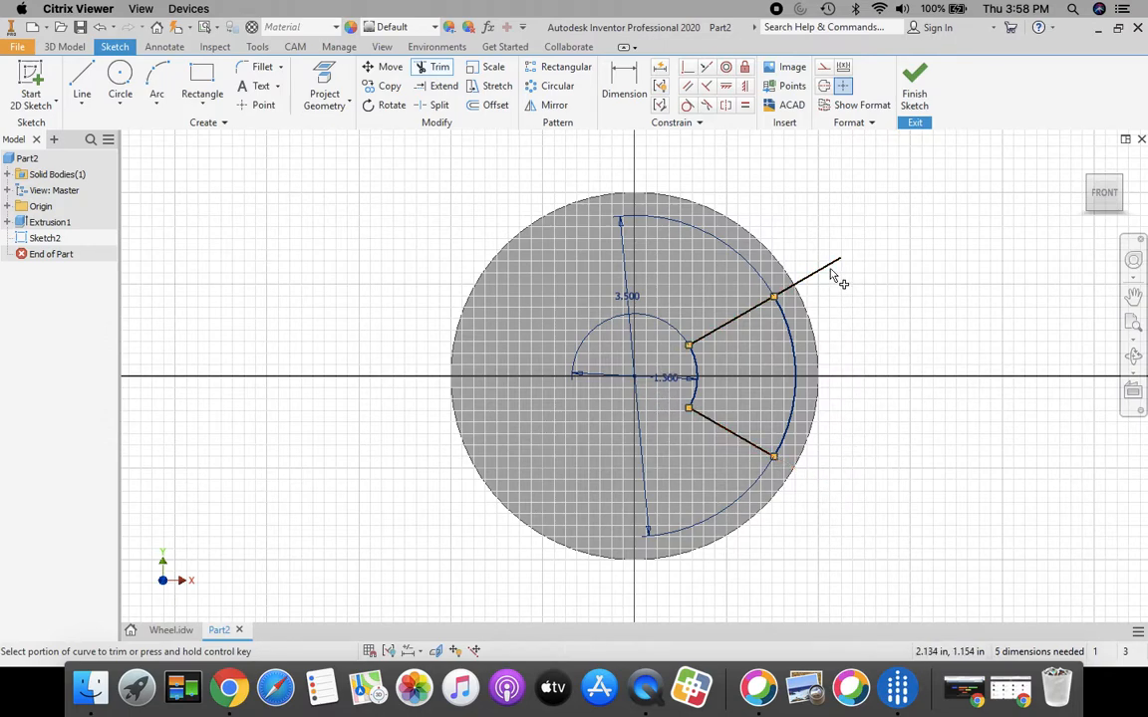
pyautogui.click(811, 276)
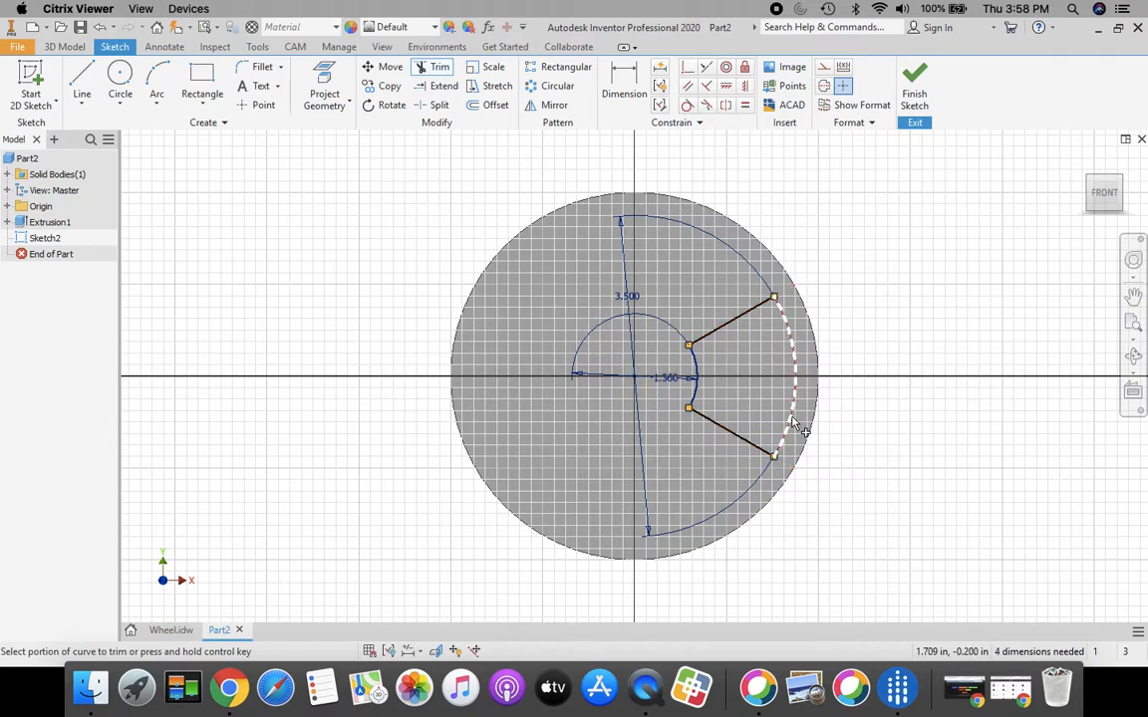
# - Check the fillet radius on the Wheel drawing and fillet the cutout profile's upper inner corner with a 0.25 in radius
pyautogui.click(170, 631)
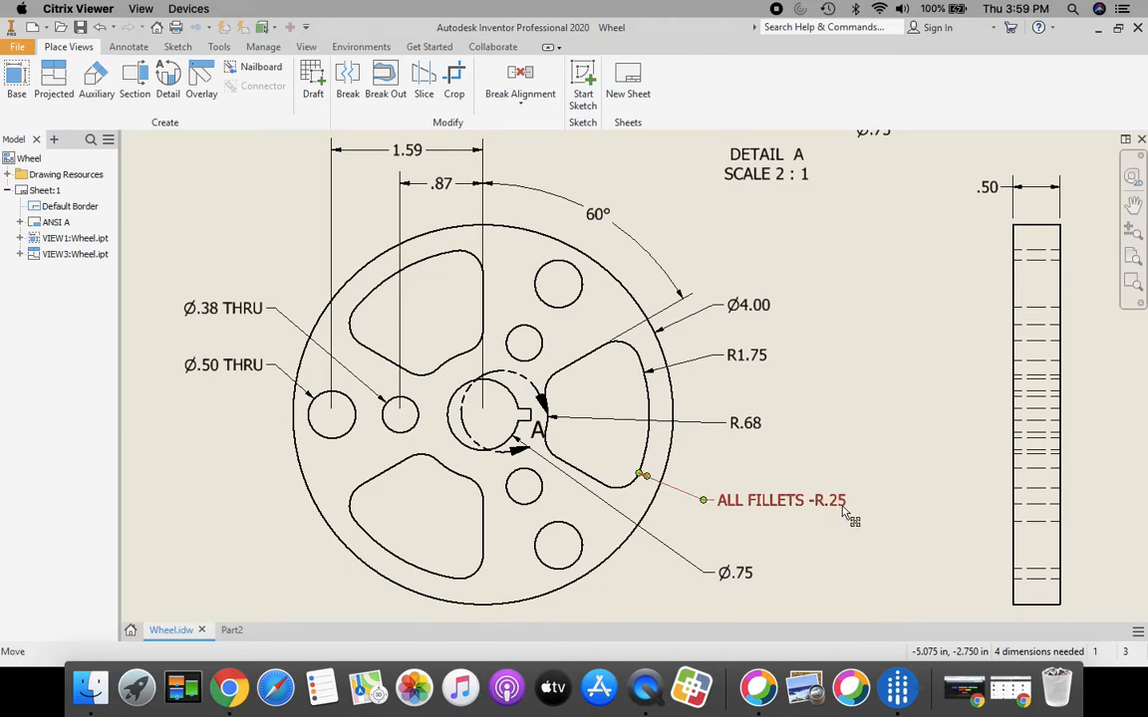
pyautogui.click(231, 630)
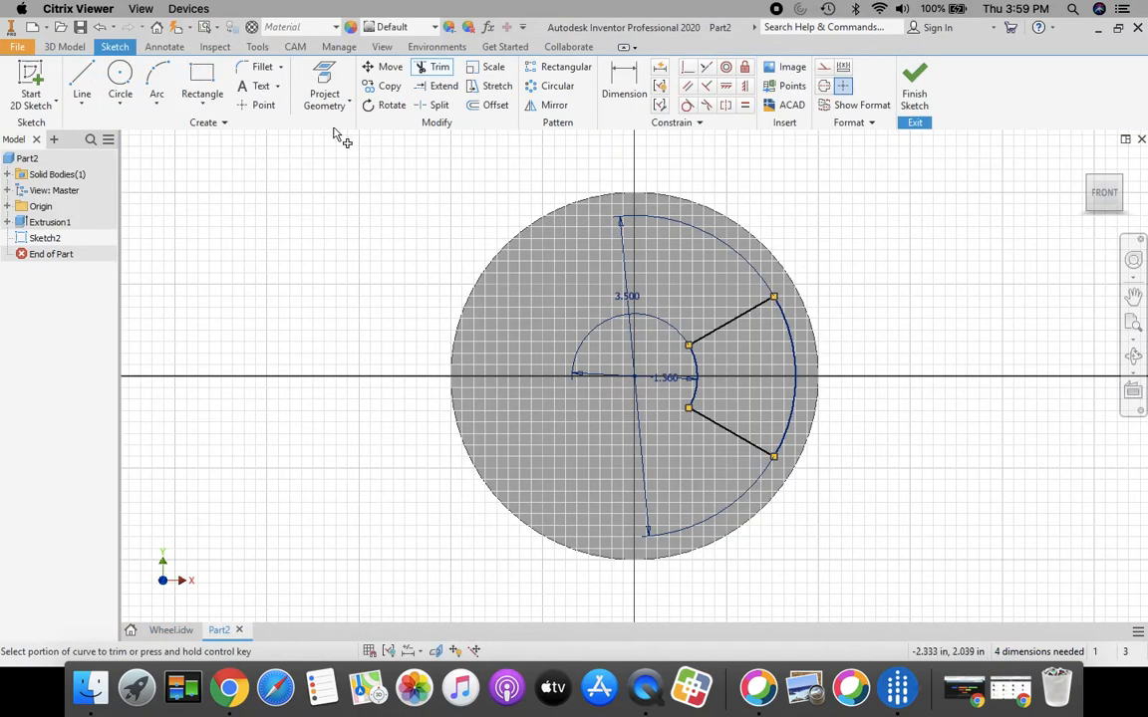
pyautogui.click(257, 70)
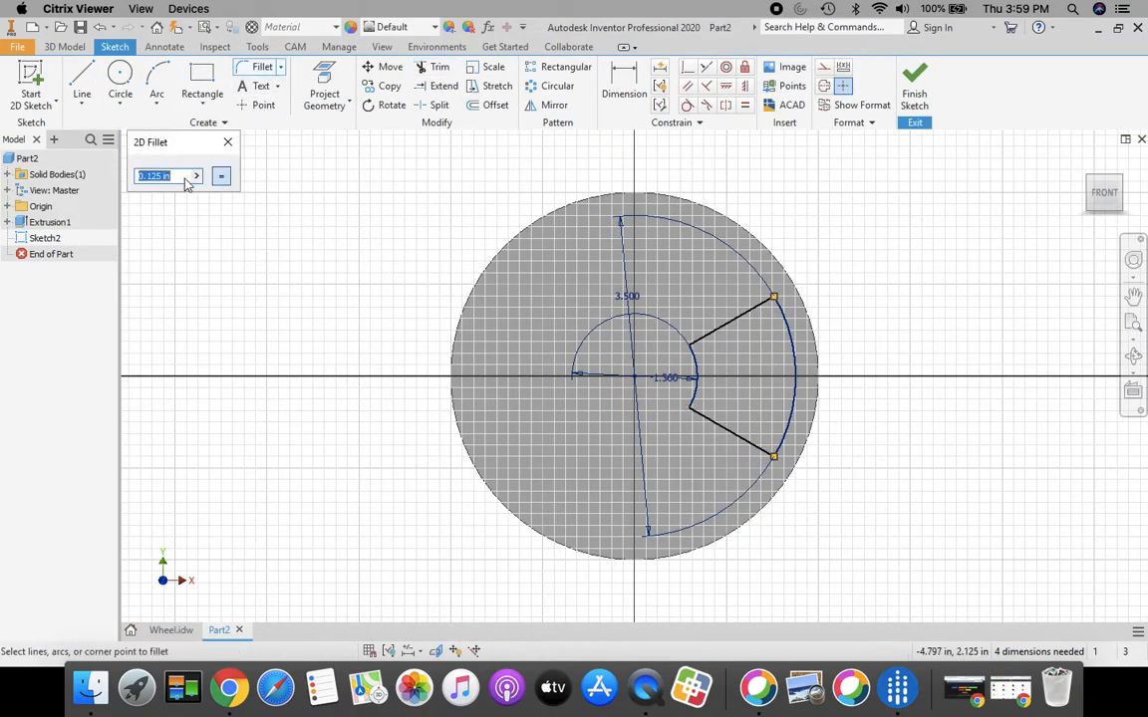
pyautogui.moveTo(149, 176); pyautogui.dragTo(111, 180)
pyautogui.write('.25')
pyautogui.press('Return')
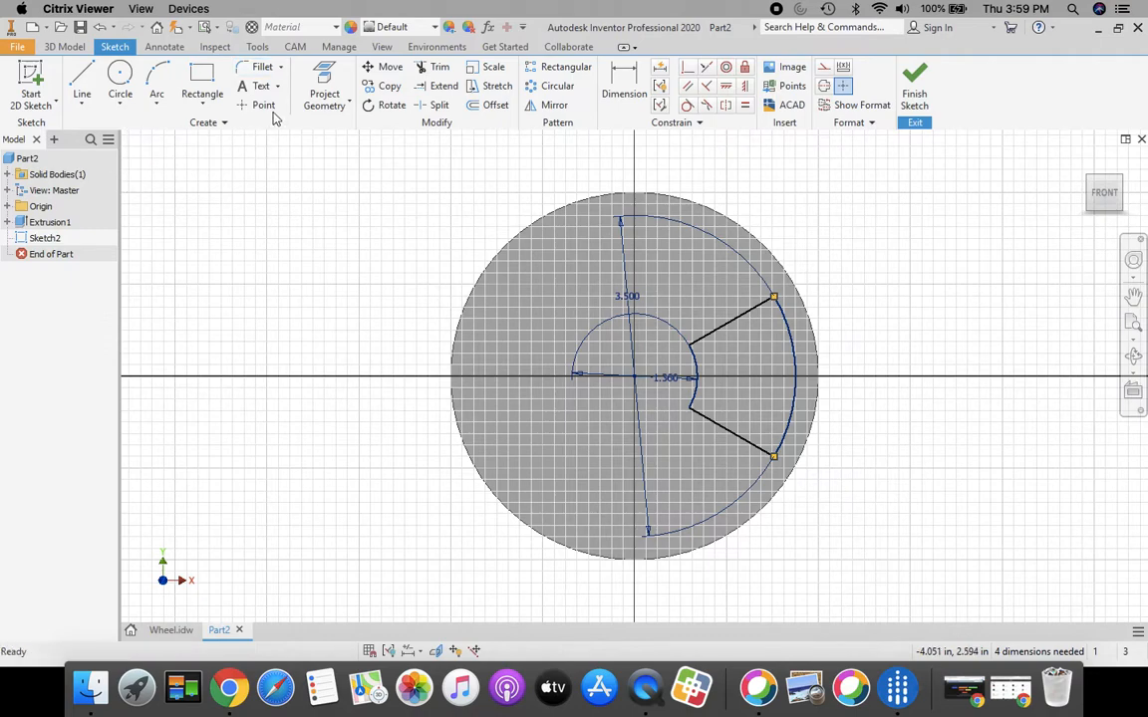
pyautogui.click(256, 70)
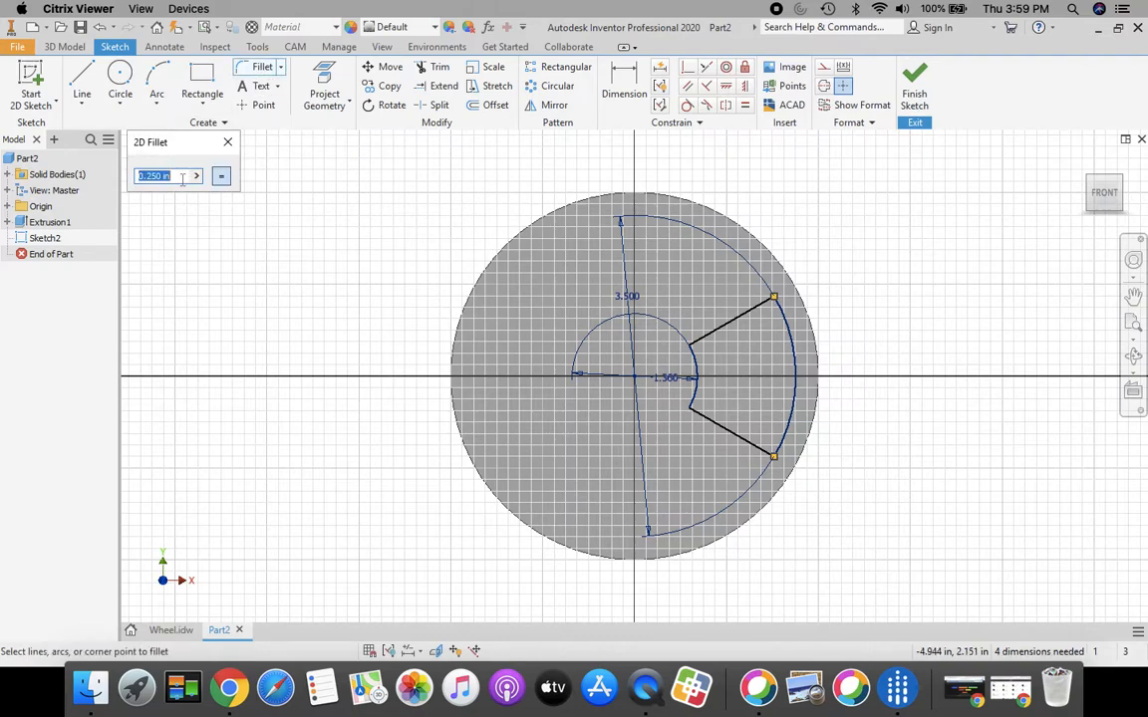
pyautogui.scroll(3, 841, 388)
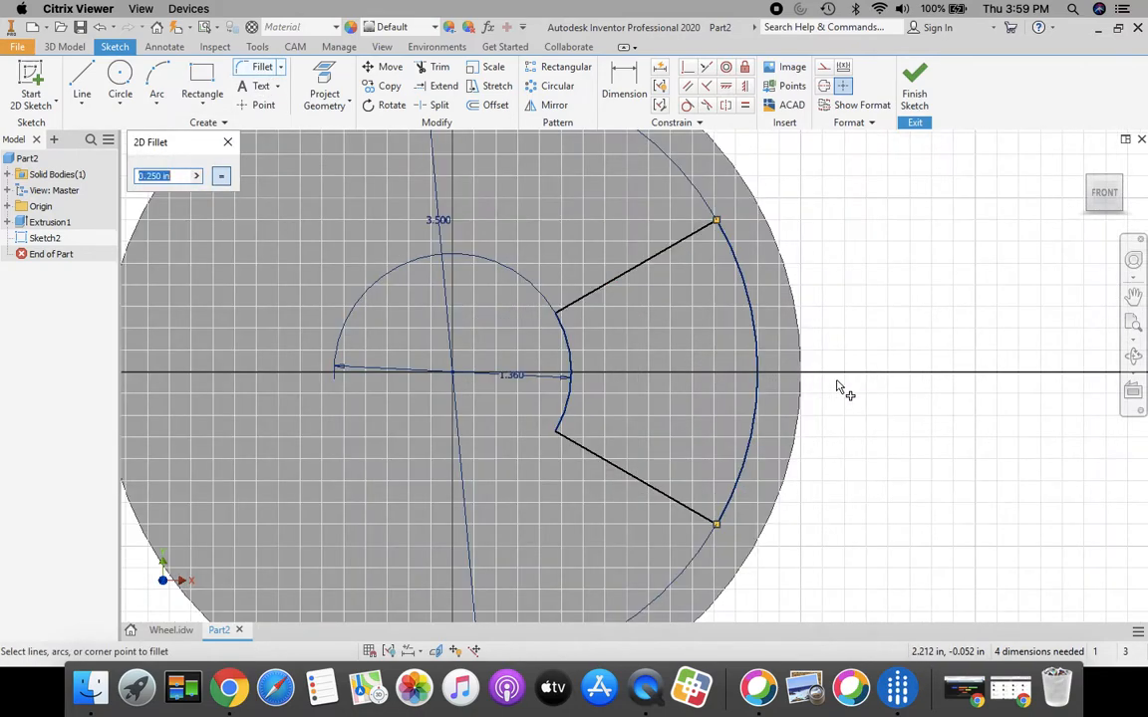
pyautogui.click(569, 349)
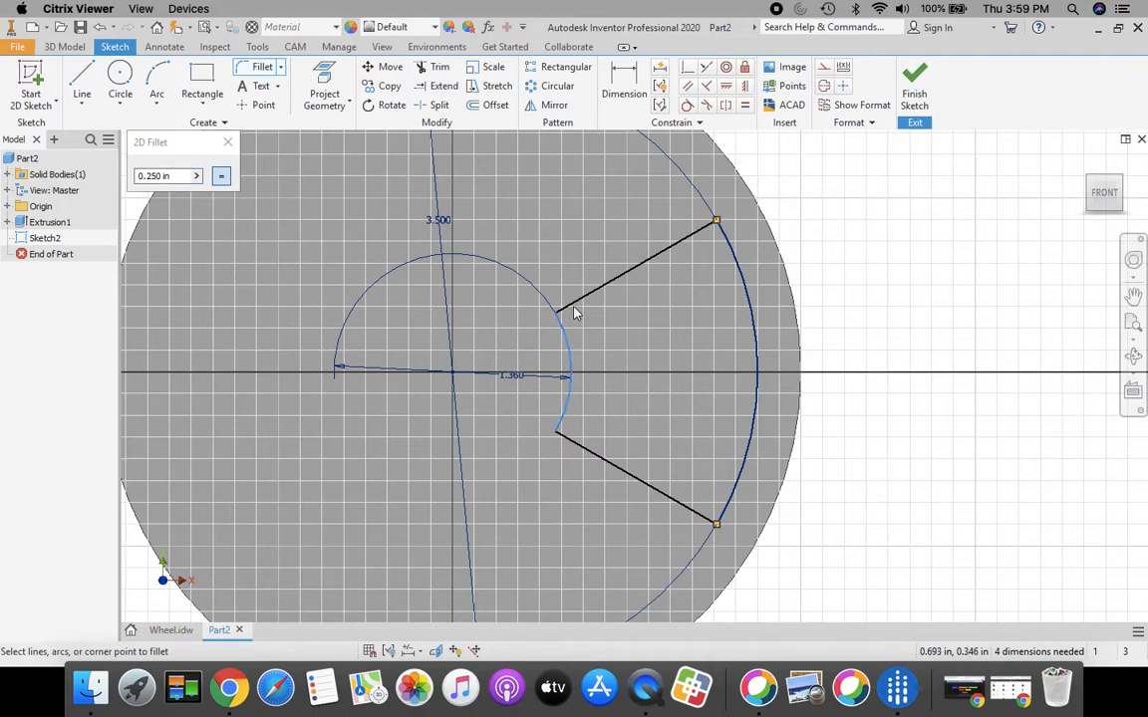
pyautogui.click(580, 307)
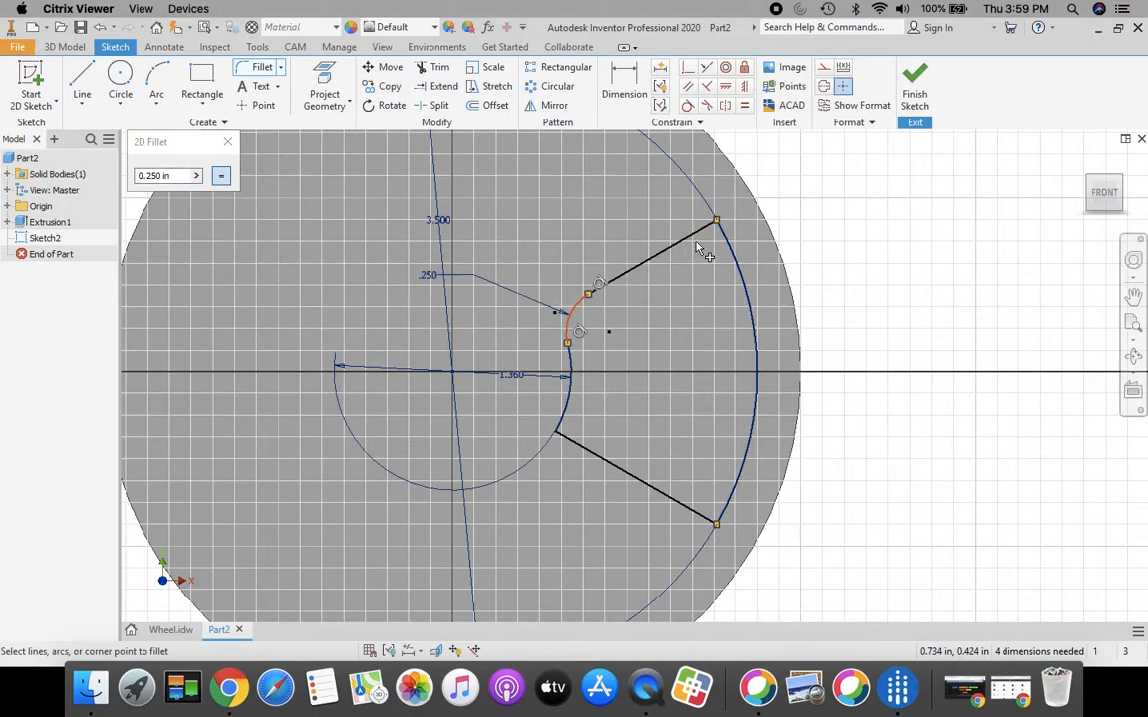
# - Fillet the cutout profile's two outer corners and its lower inner corner with the same 0.25 in radius
pyautogui.click(675, 250)
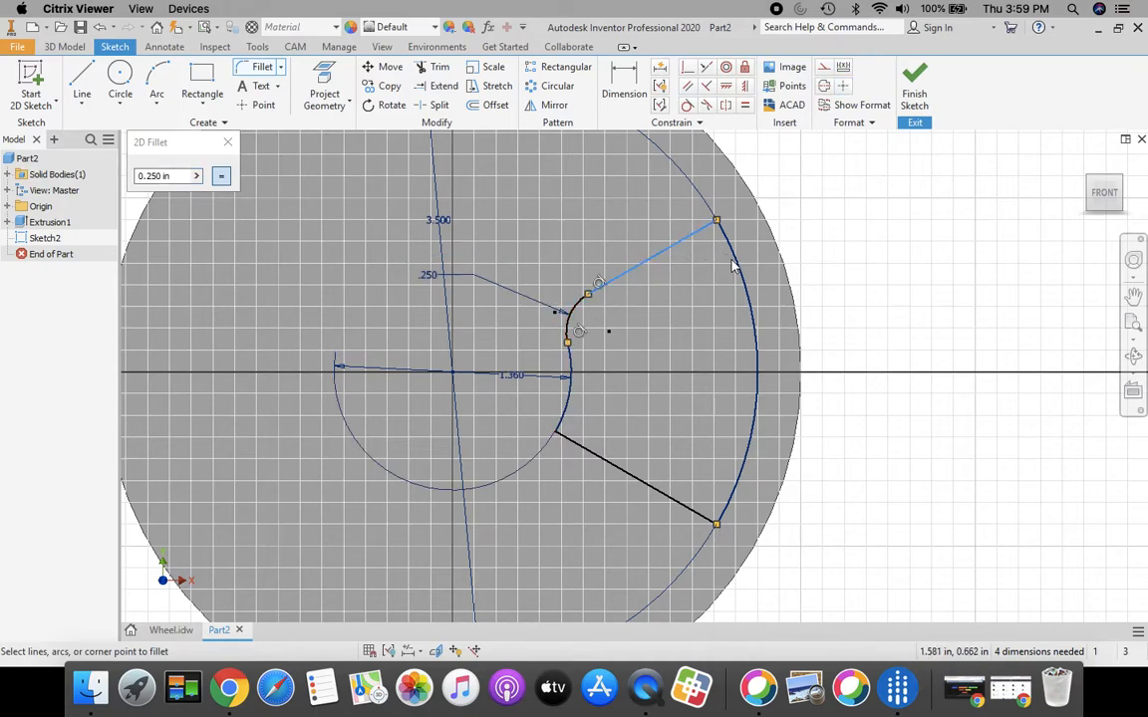
pyautogui.click(742, 267)
pyautogui.click(752, 456)
pyautogui.click(679, 506)
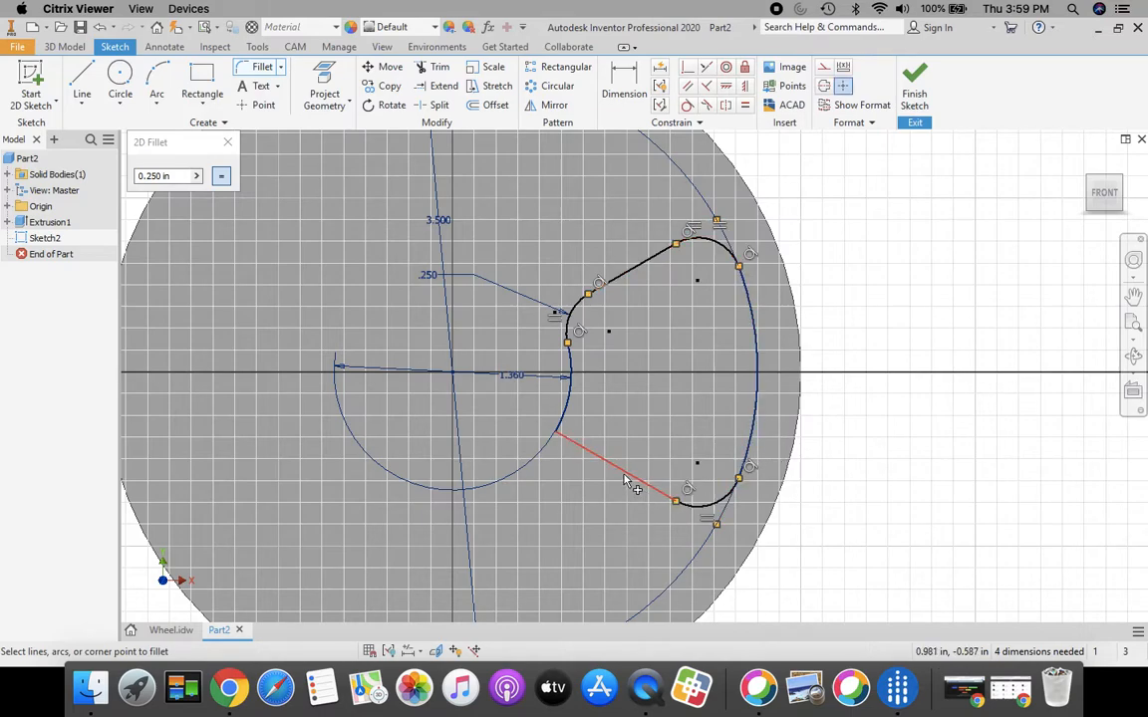
pyautogui.click(569, 402)
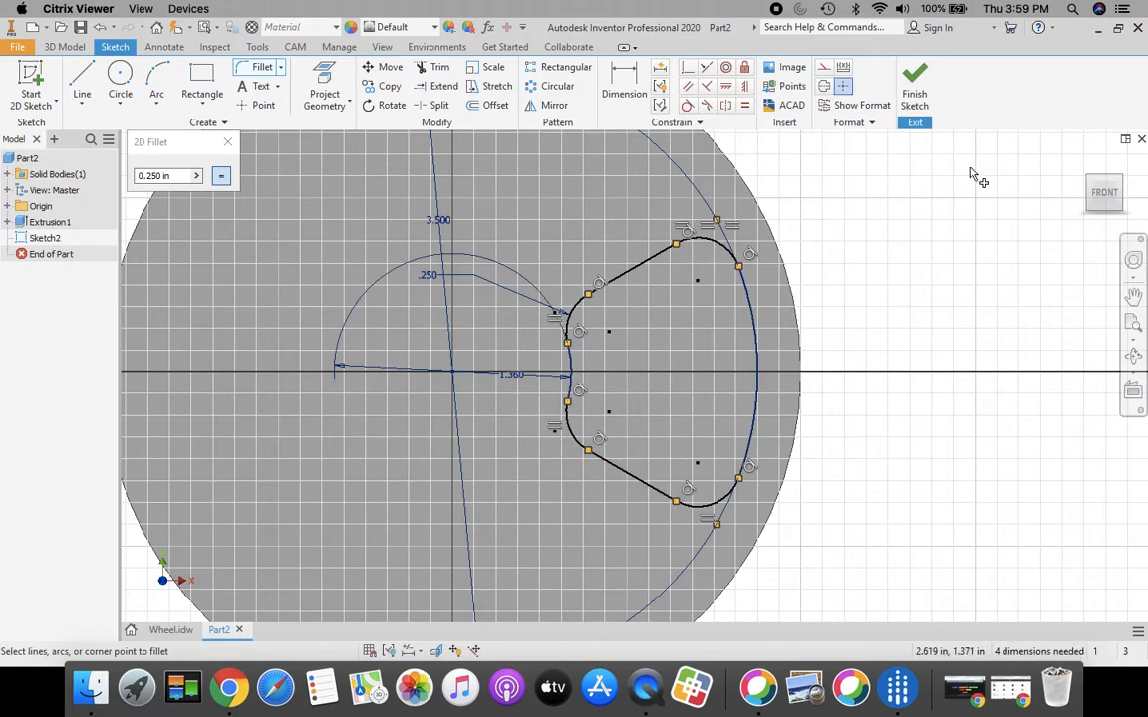
pyautogui.moveTo(1103, 200)
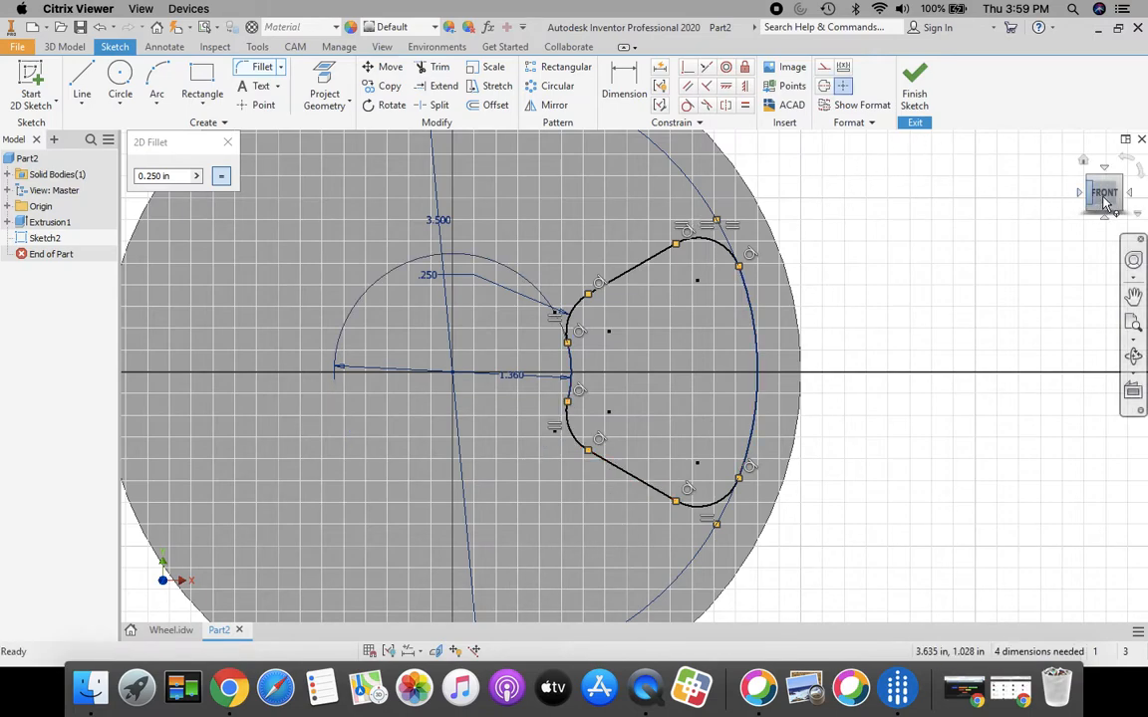
pyautogui.click(1134, 324)
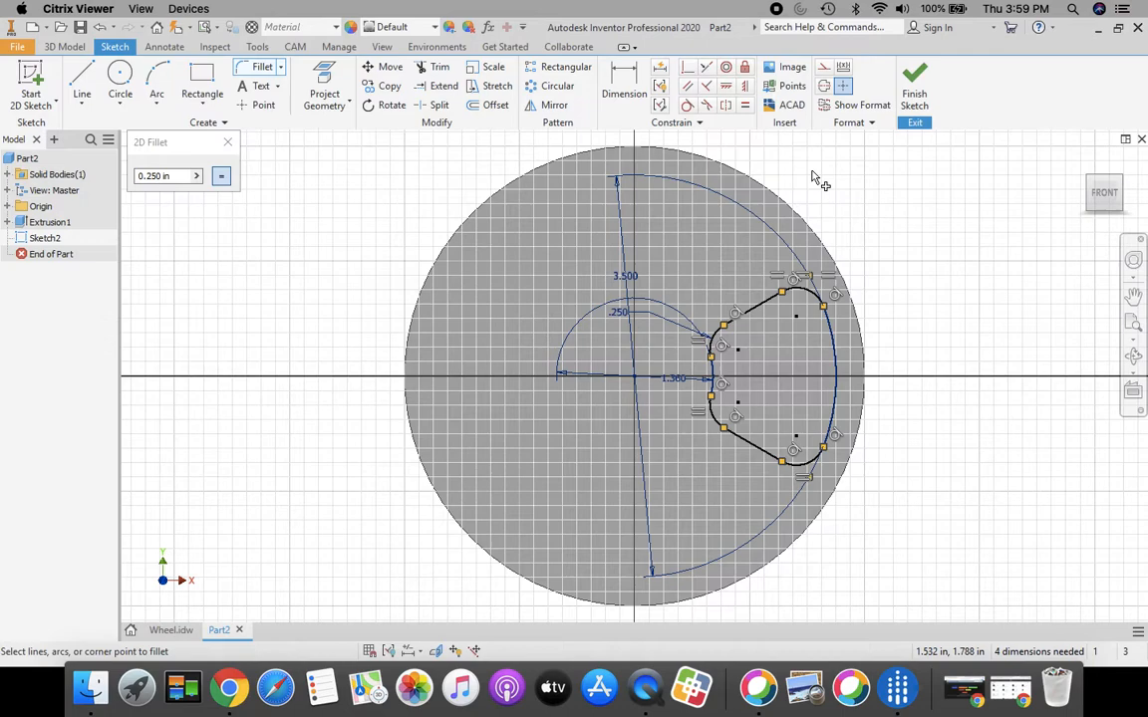
pyautogui.click(227, 142)
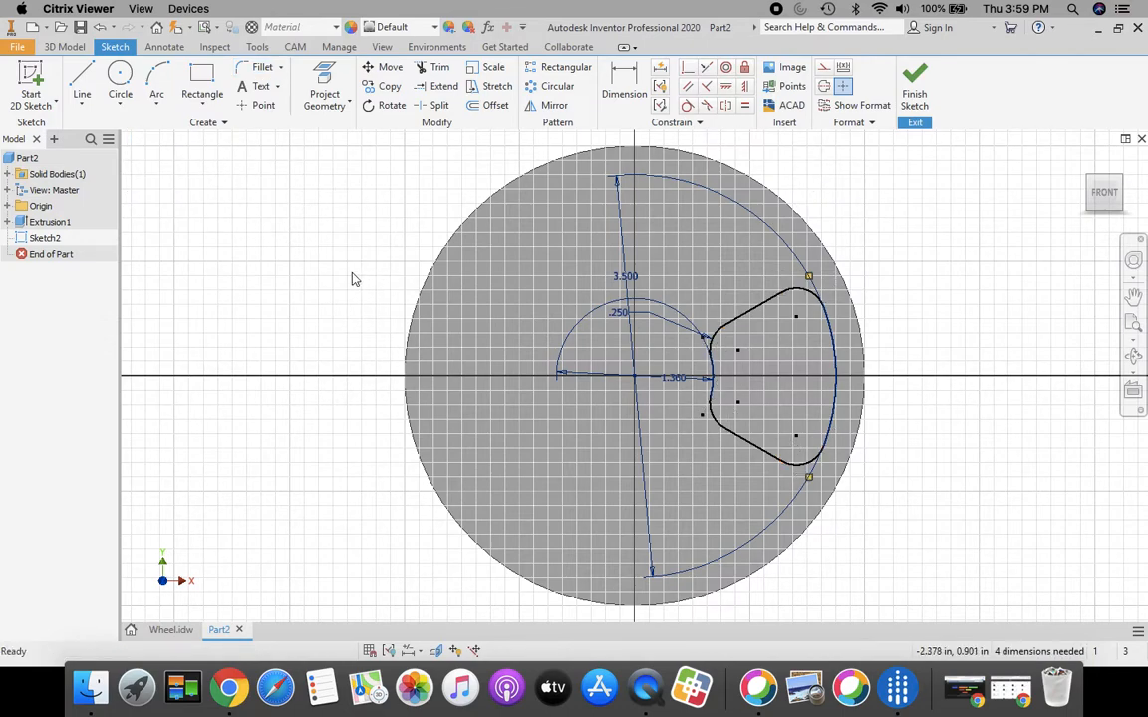
# - Create a circular sketch pattern of the entire filleted cutout profile about the origin, with 3 instances over 360 degrees
pyautogui.click(561, 92)
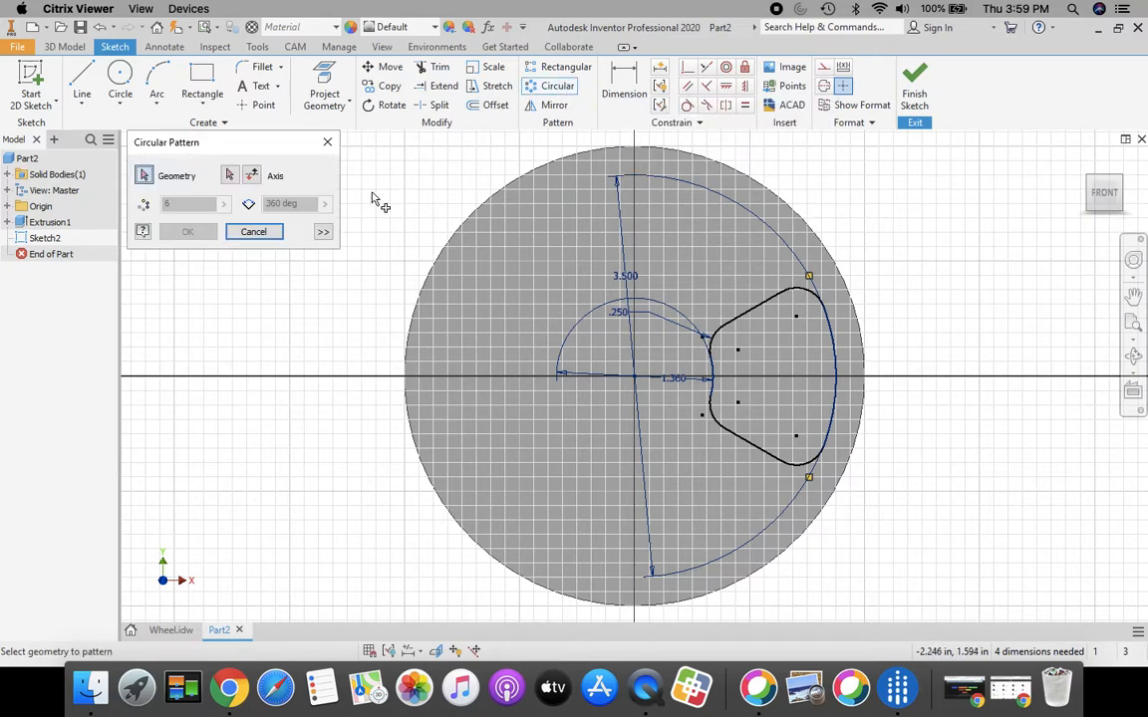
pyautogui.click(715, 340)
pyautogui.click(740, 318)
pyautogui.click(805, 297)
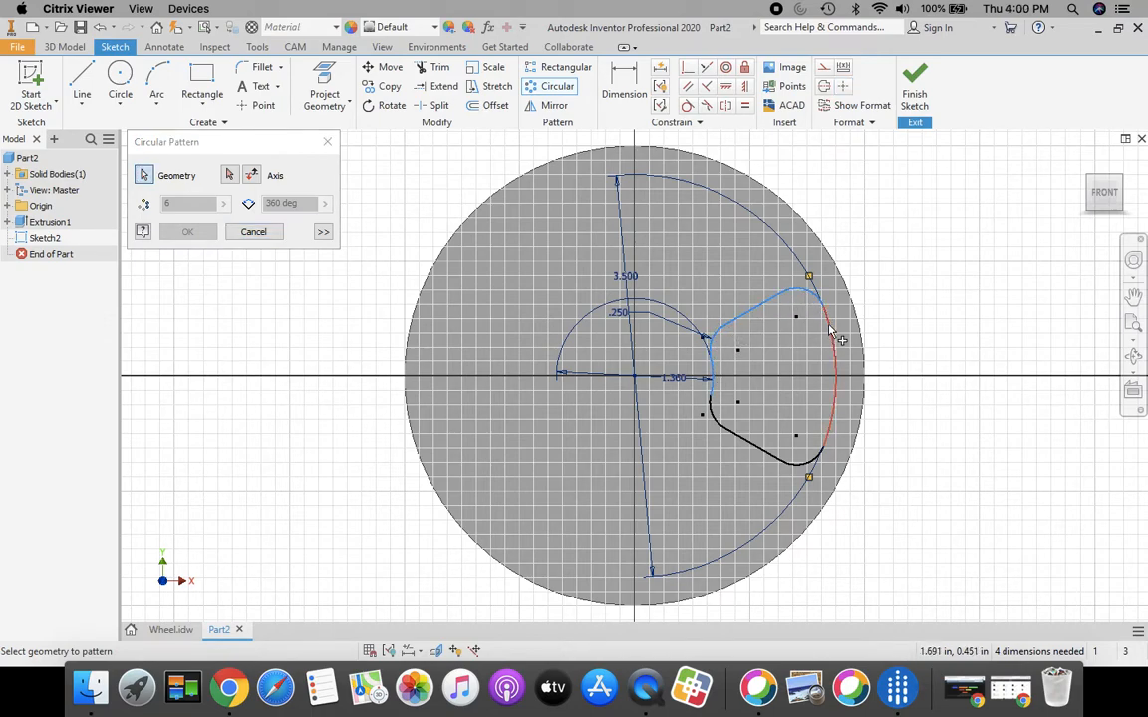
pyautogui.click(835, 379)
pyautogui.click(815, 464)
pyautogui.click(752, 442)
pyautogui.click(707, 403)
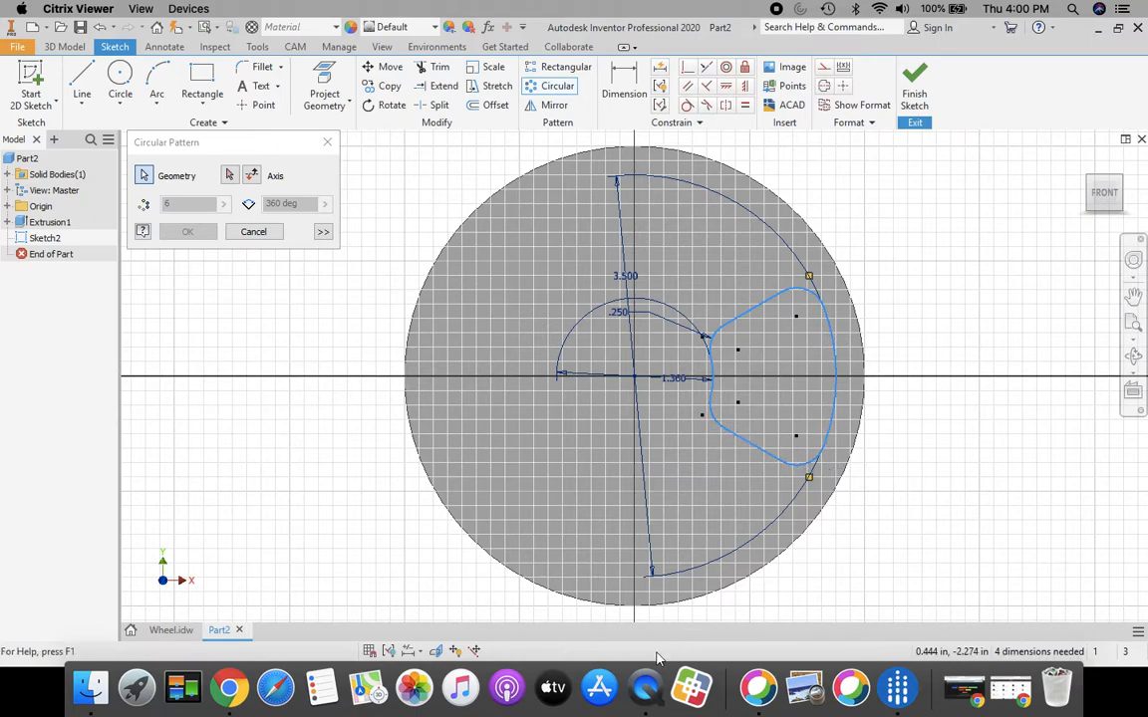
pyautogui.click(229, 176)
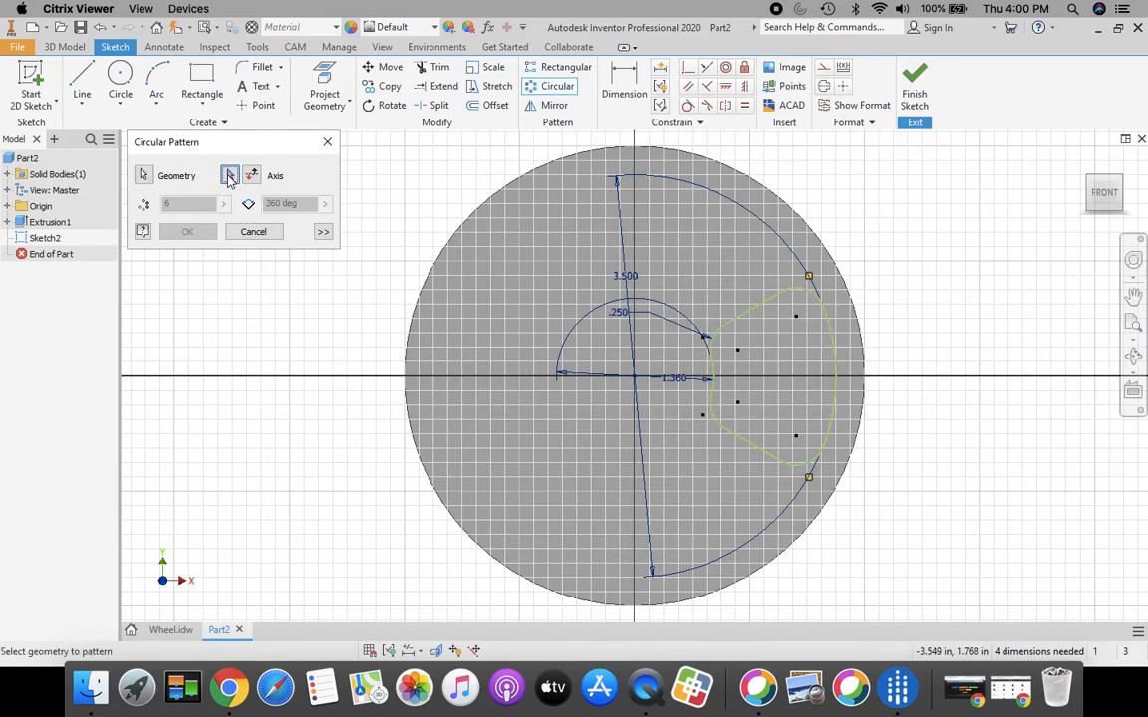
pyautogui.click(636, 381)
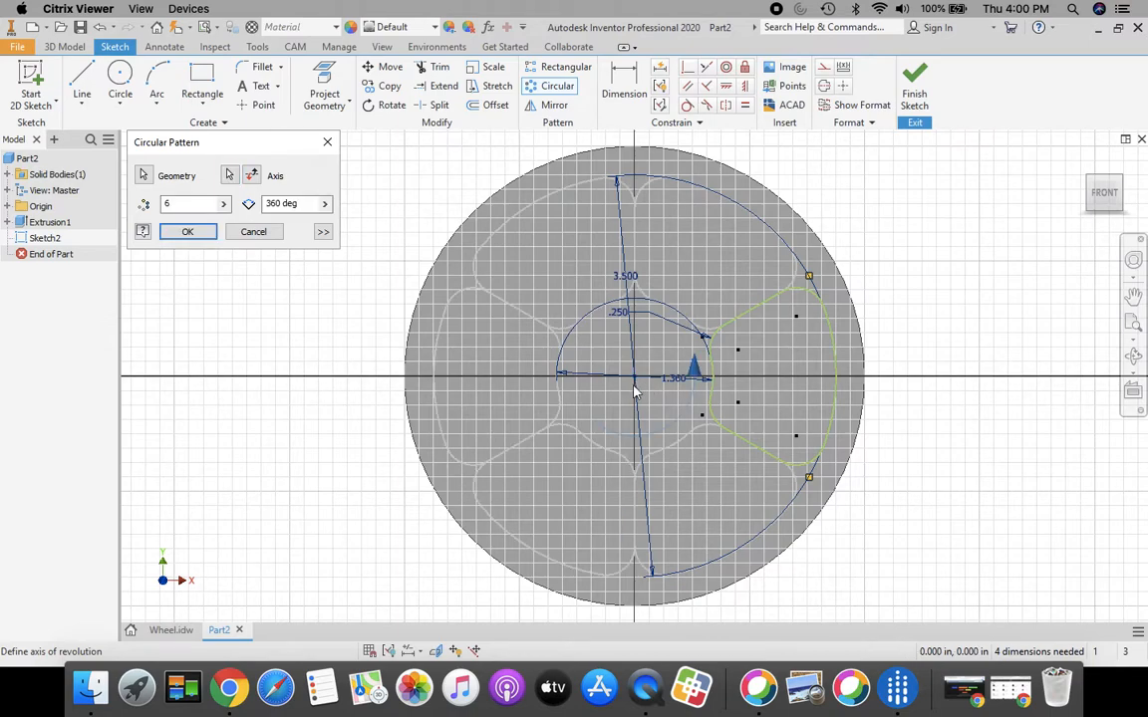
pyautogui.doubleClick(172, 204)
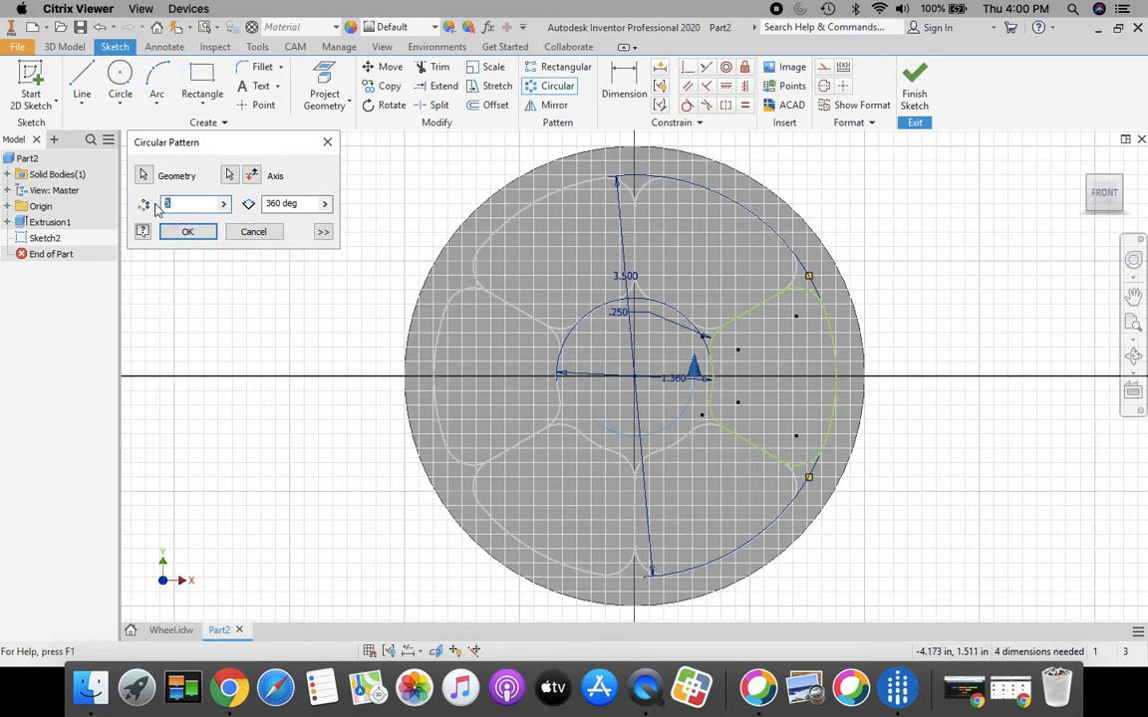
pyautogui.write('3')
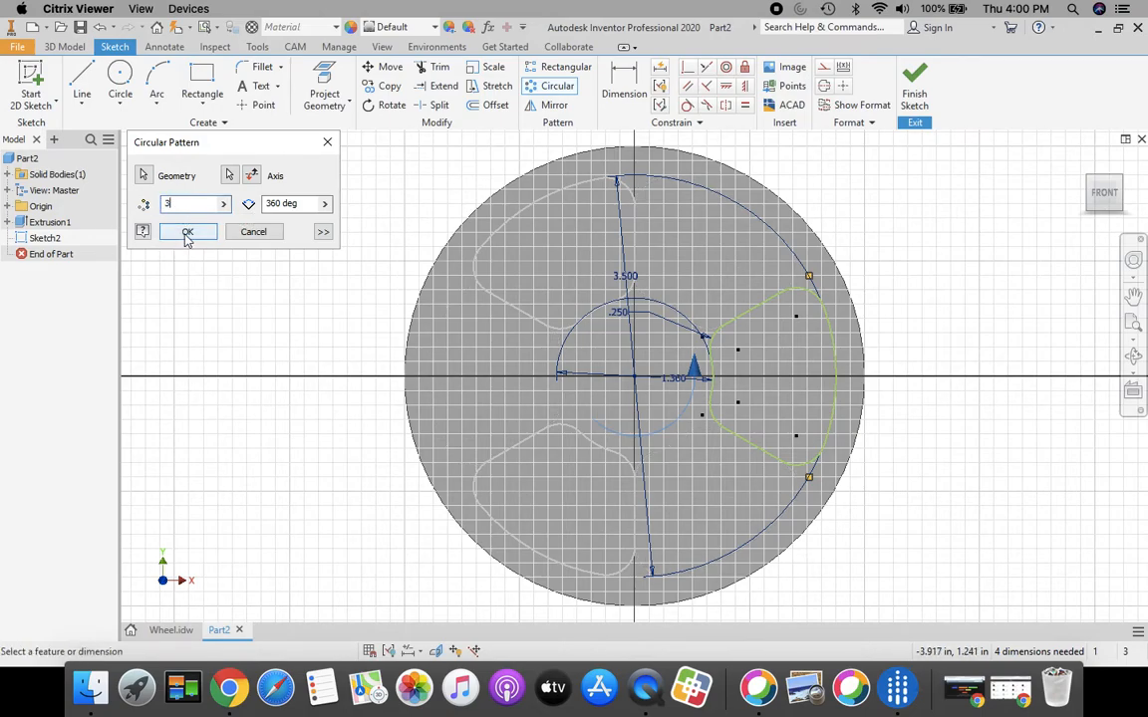
pyautogui.click(186, 232)
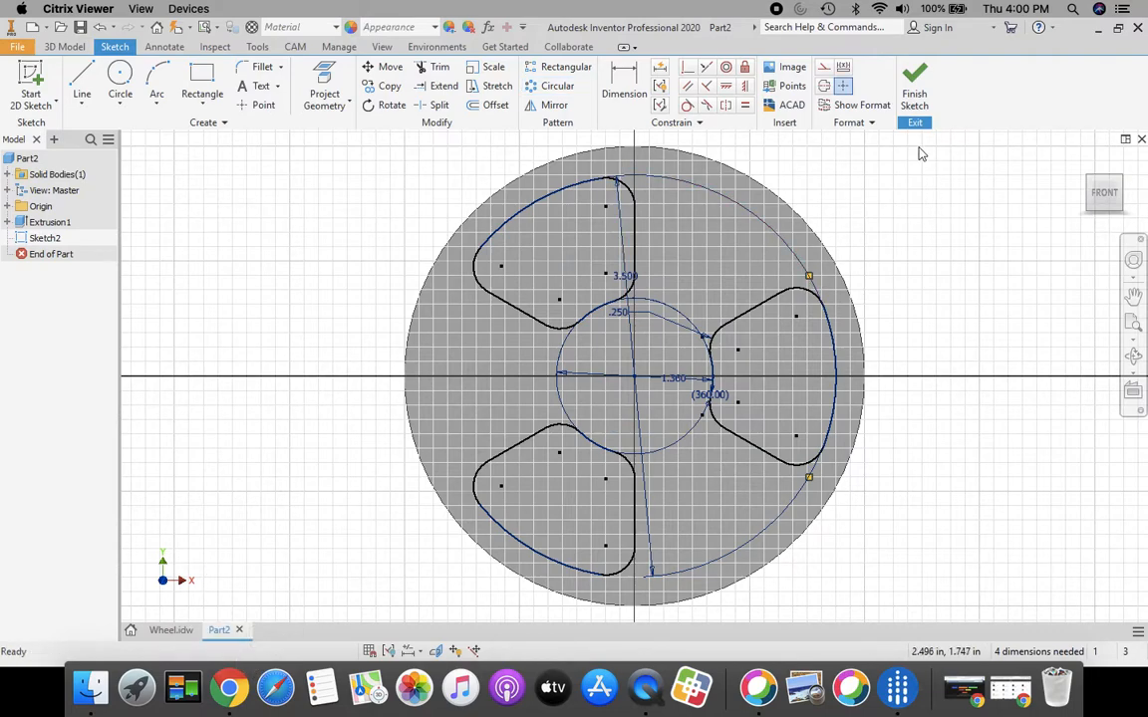
# - Finish the sketch and extrude the three cutout profiles as a cut through all of the disc
pyautogui.click(916, 83)
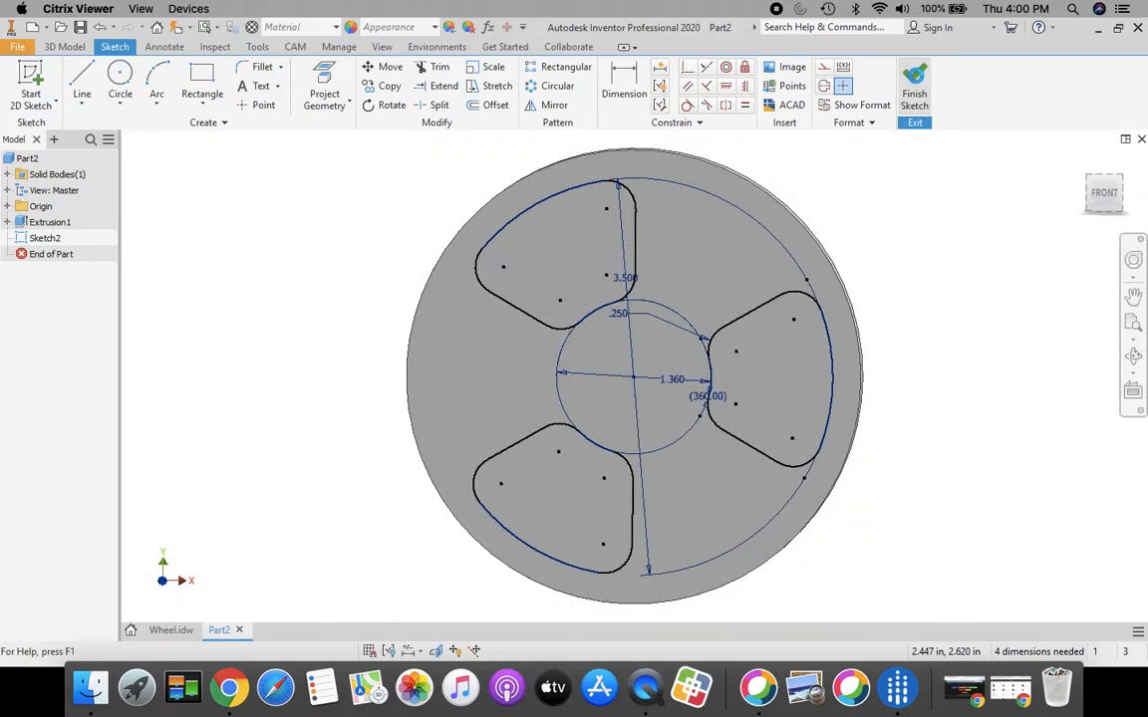
pyautogui.click(80, 75)
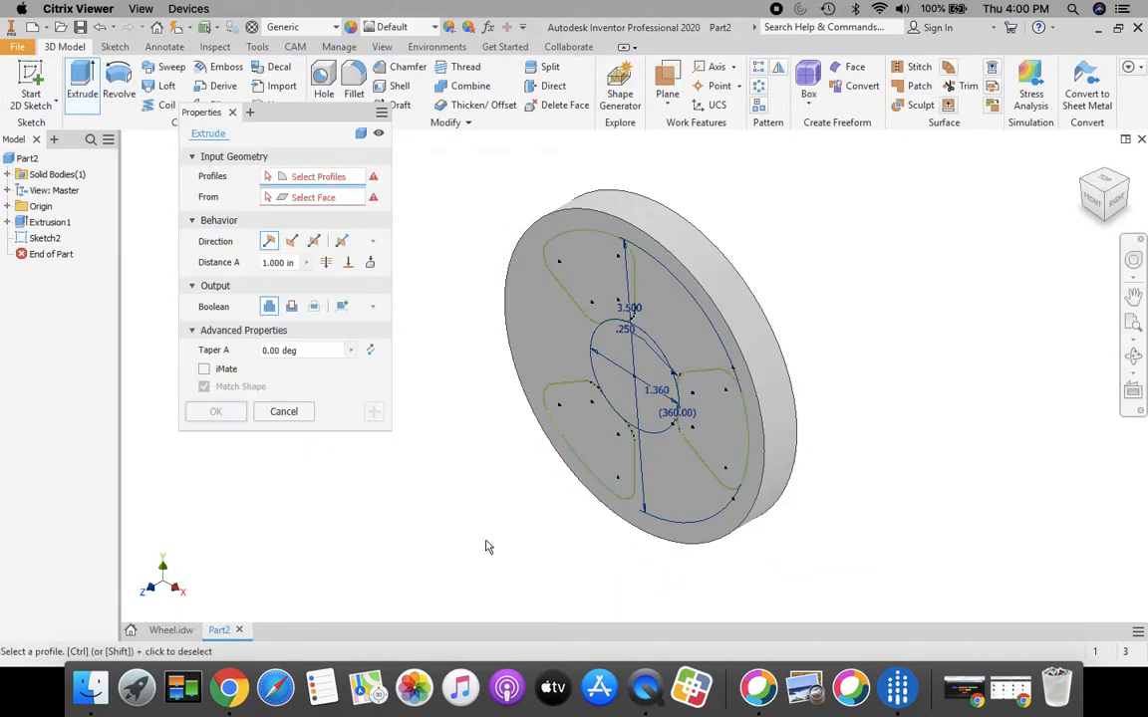
pyautogui.click(593, 449)
pyautogui.click(578, 255)
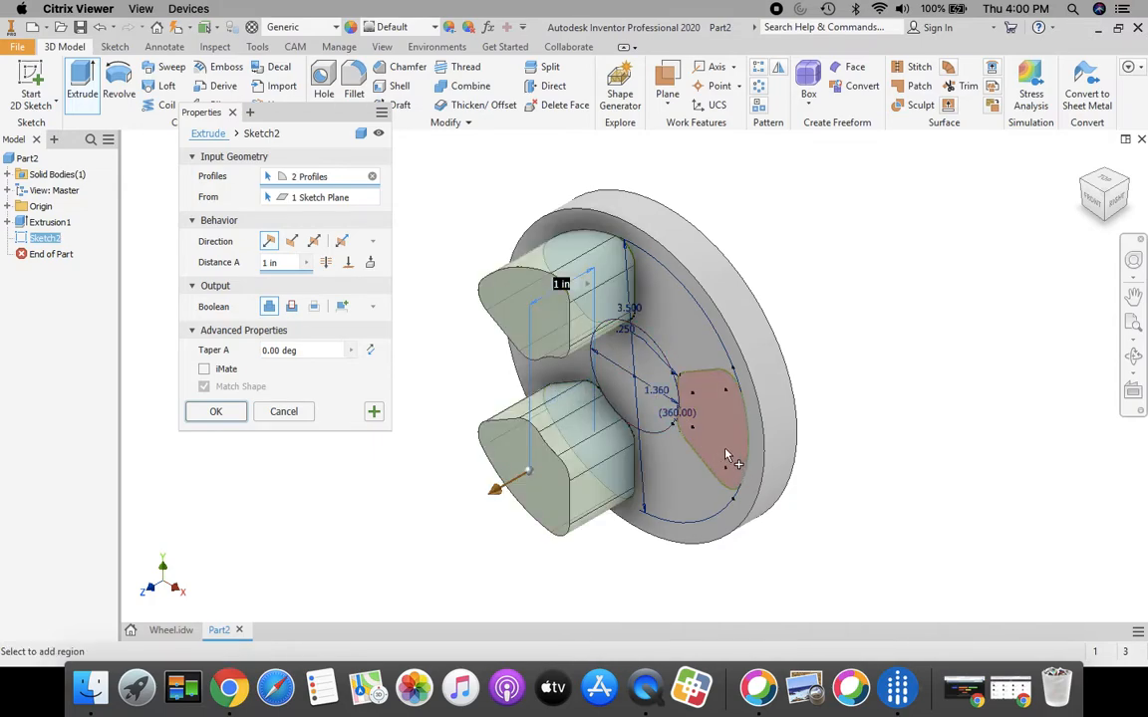
pyautogui.click(723, 459)
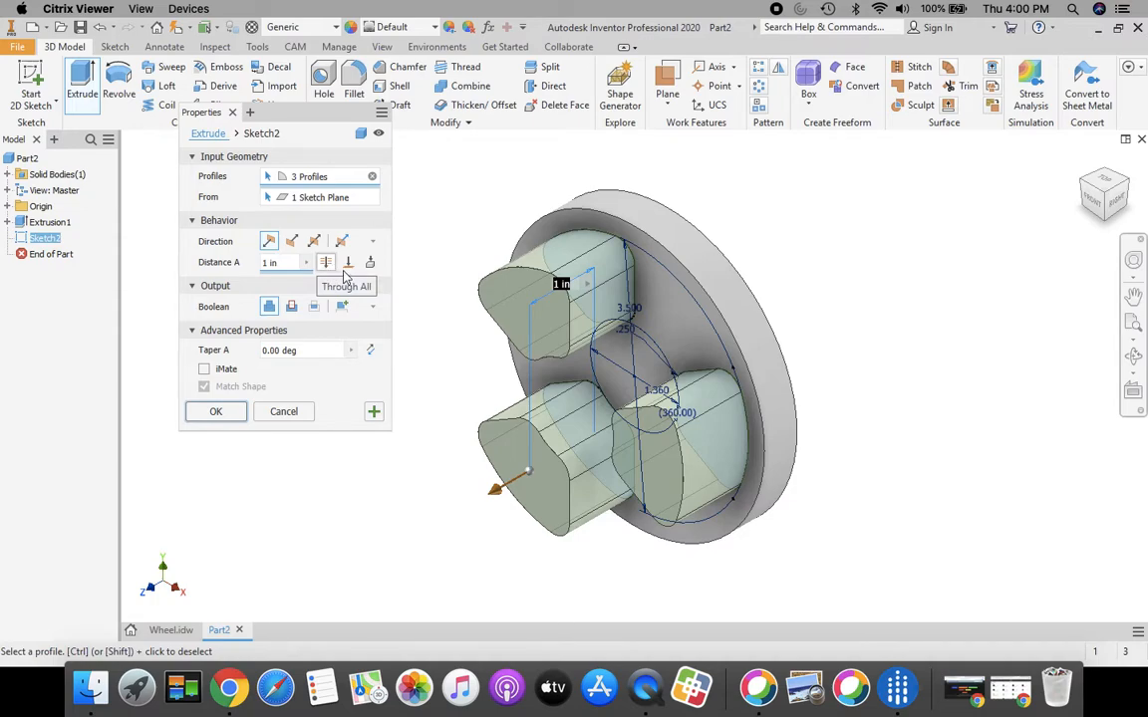
pyautogui.click(327, 264)
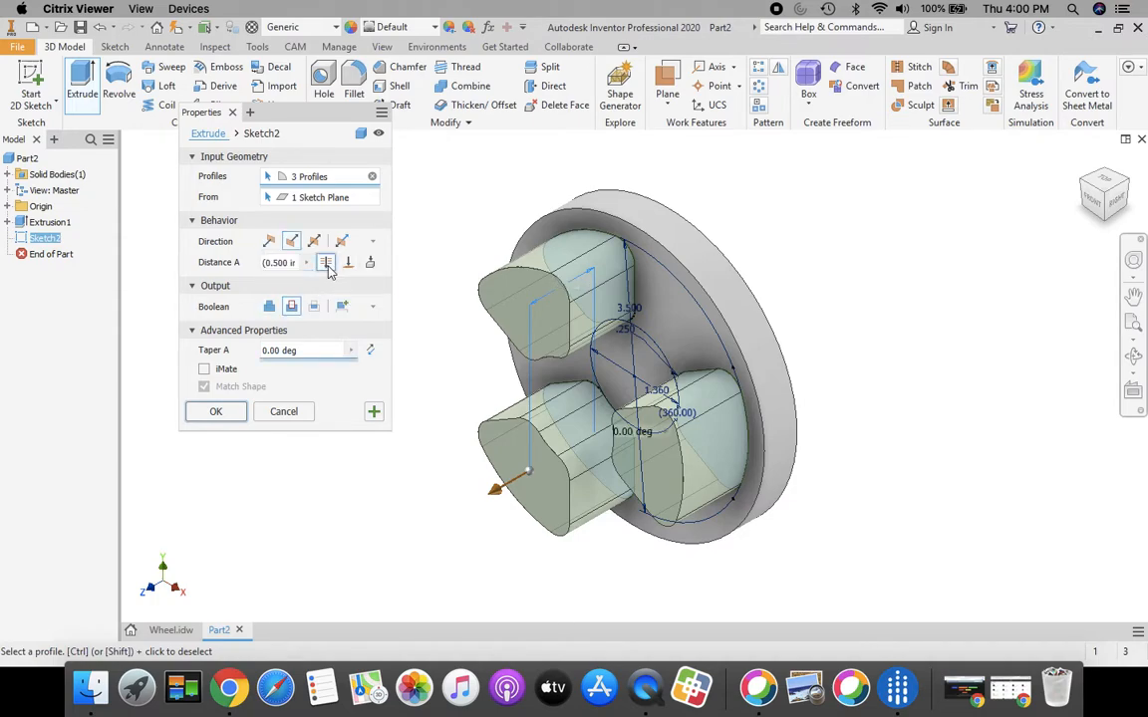
pyautogui.click(217, 411)
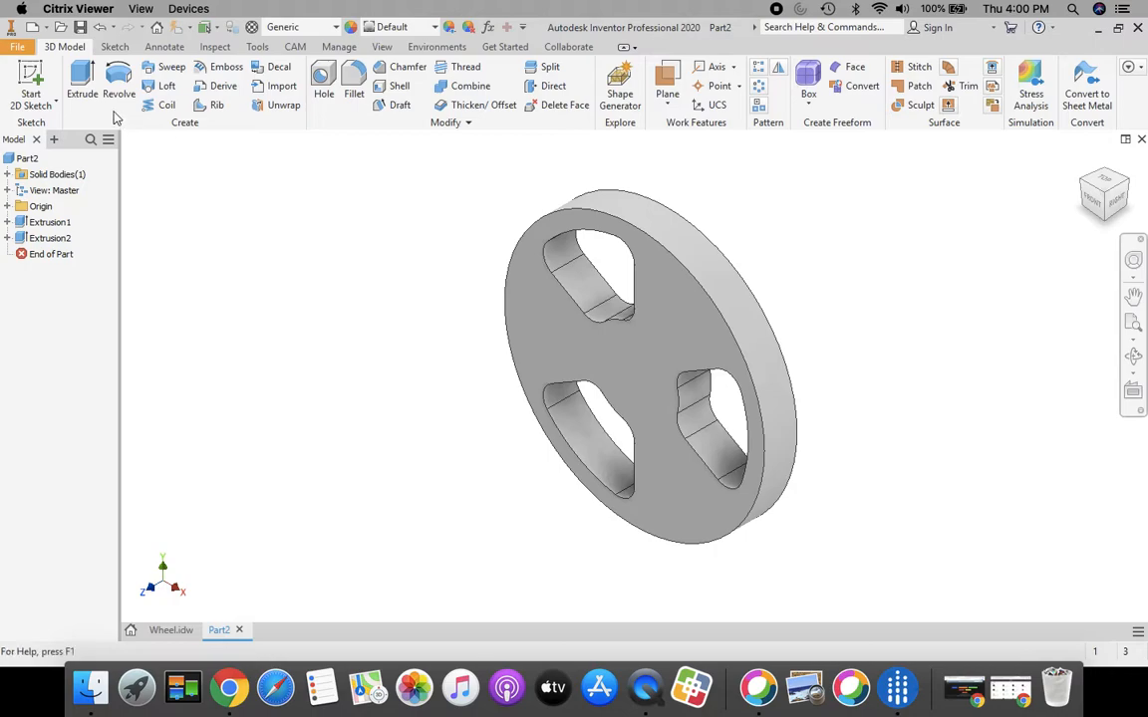
# - Check the through-hole sizes on the Wheel drawing and start a new 2D sketch on the disc's front face in Part2
pyautogui.click(169, 631)
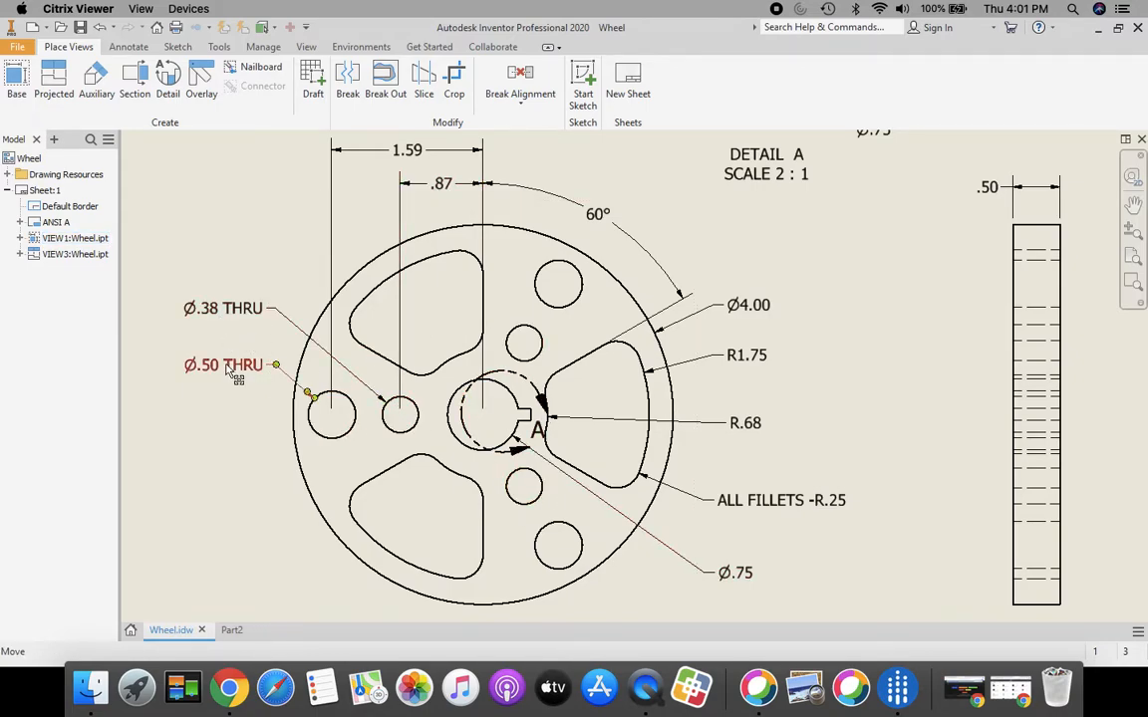
pyautogui.click(231, 630)
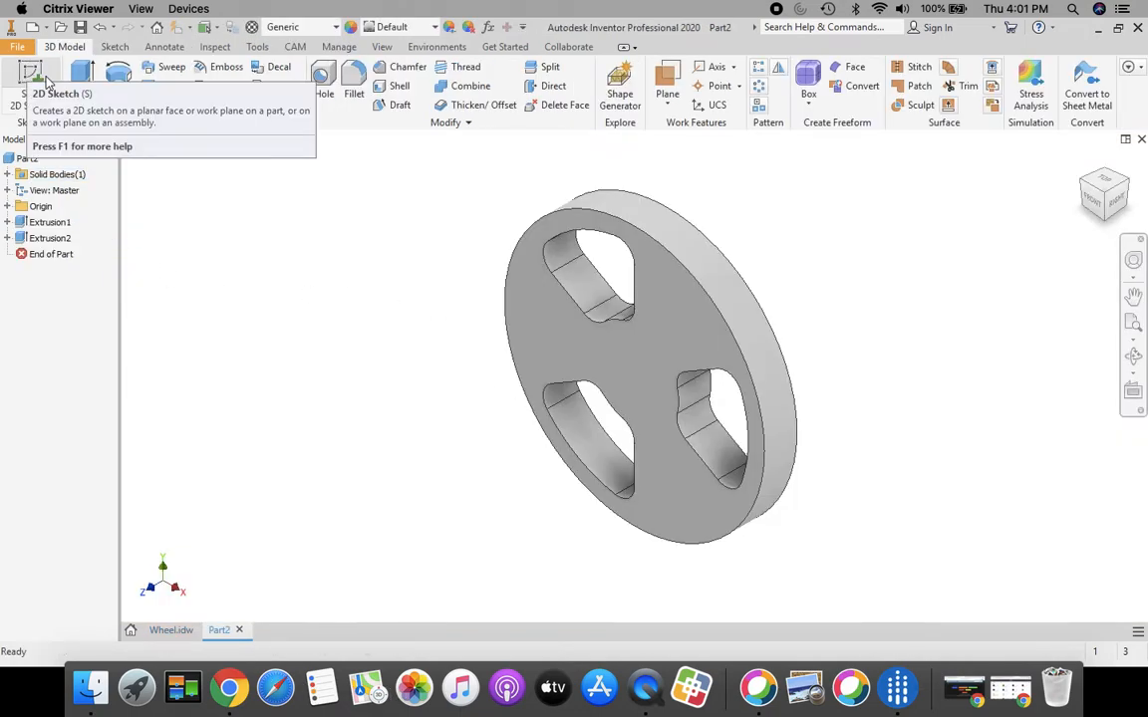
pyautogui.click(33, 77)
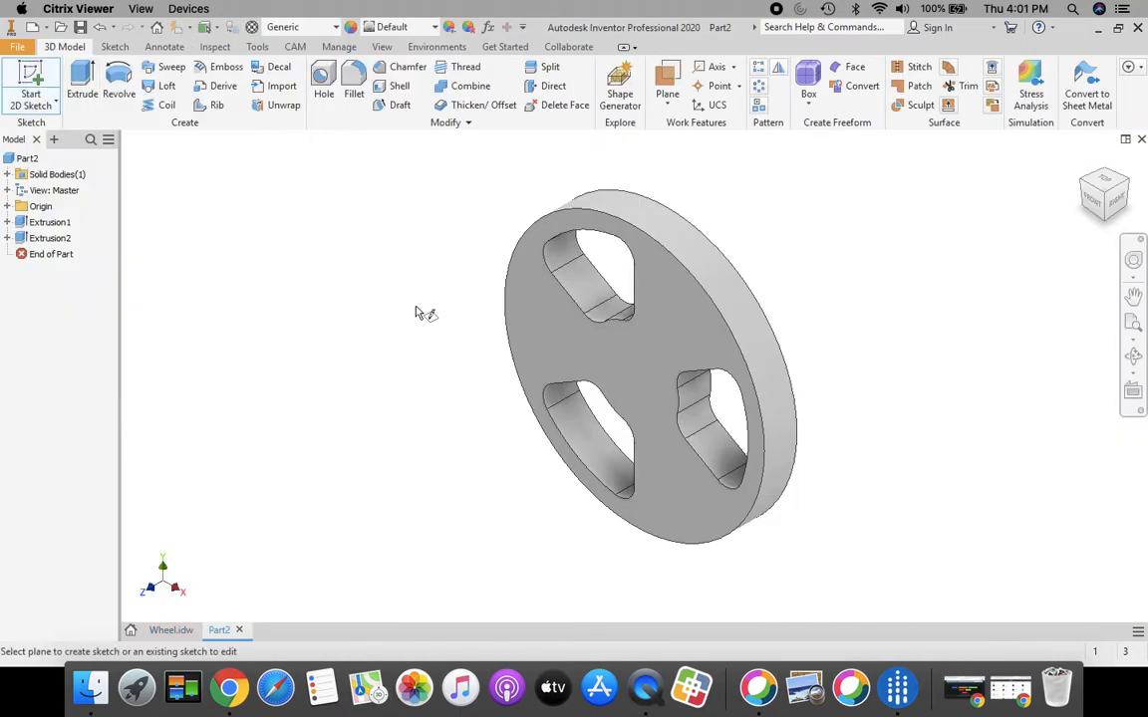
pyautogui.click(618, 374)
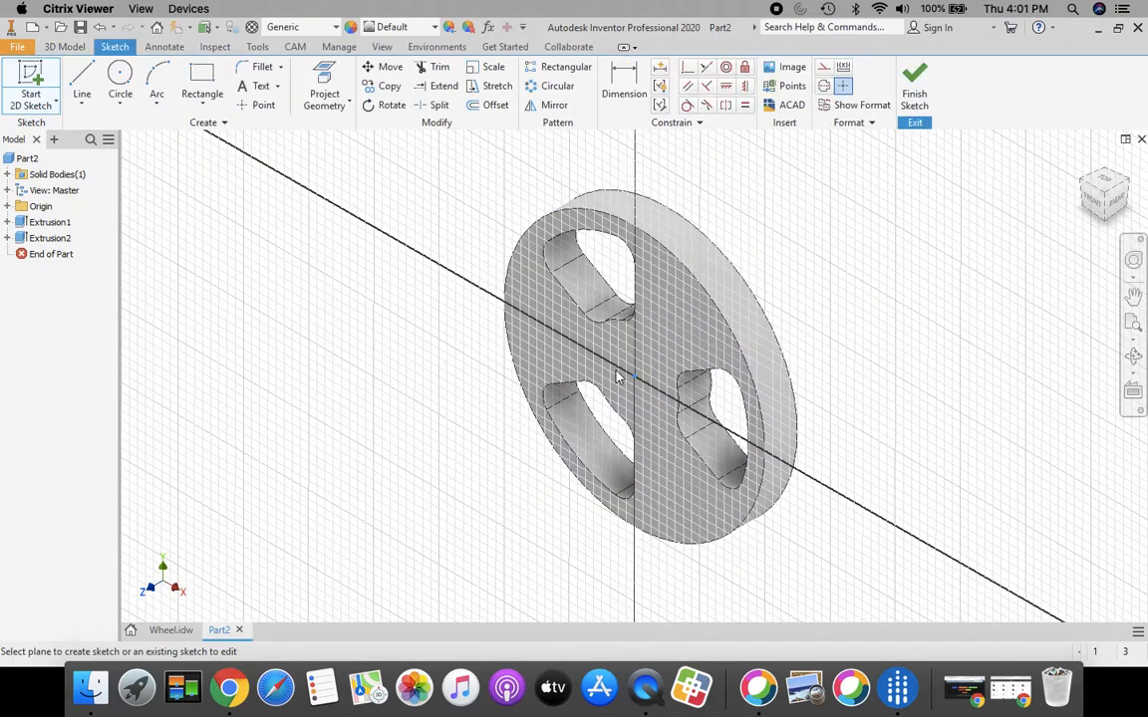
# - Sketch a 0.38 in diameter circle centred on the horizontal axis, left of the origin between the two left cutouts
pyautogui.click(119, 81)
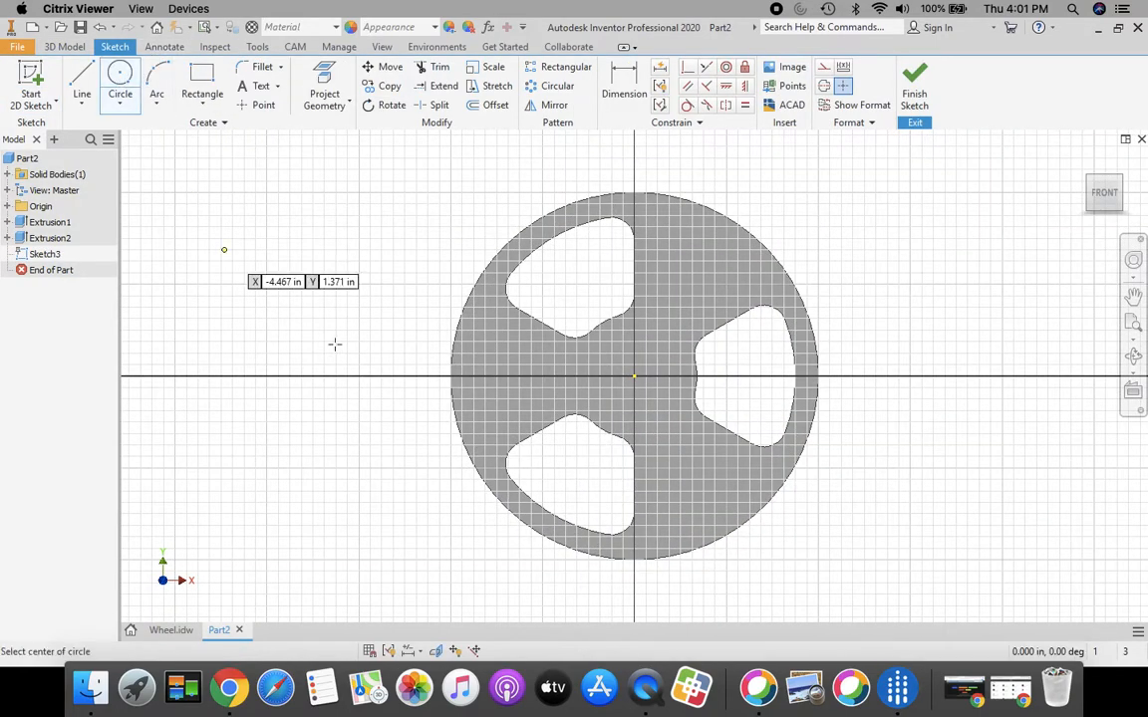
pyautogui.click(546, 377)
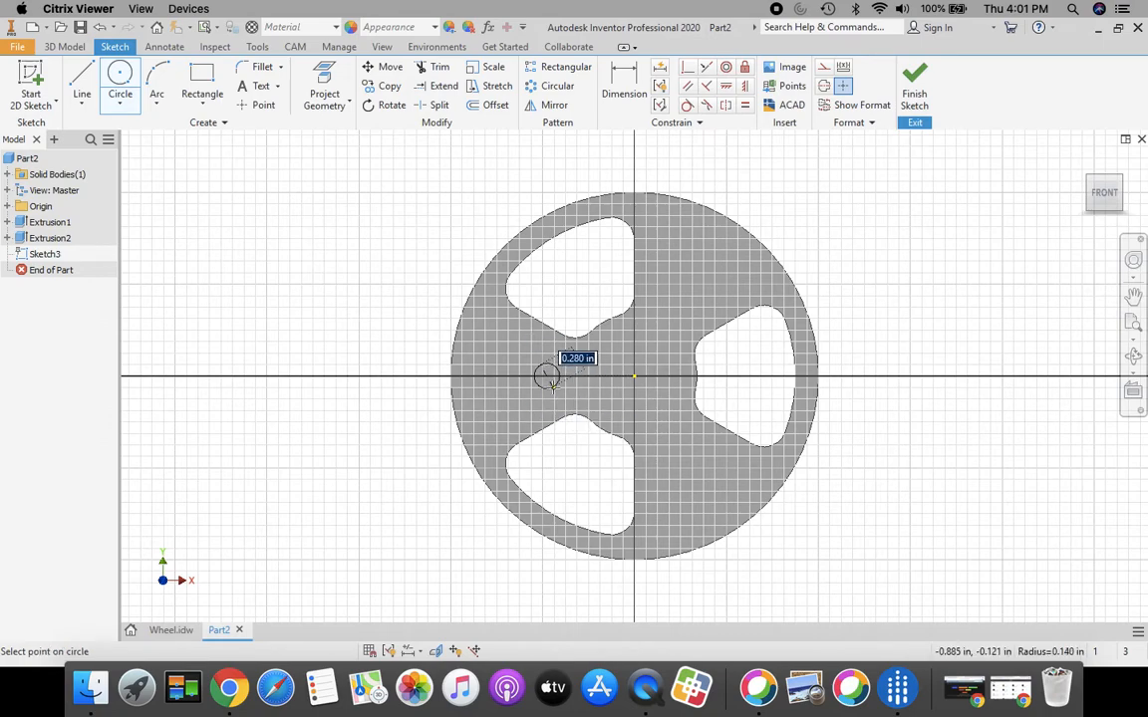
pyautogui.write('.38')
pyautogui.press('Return')
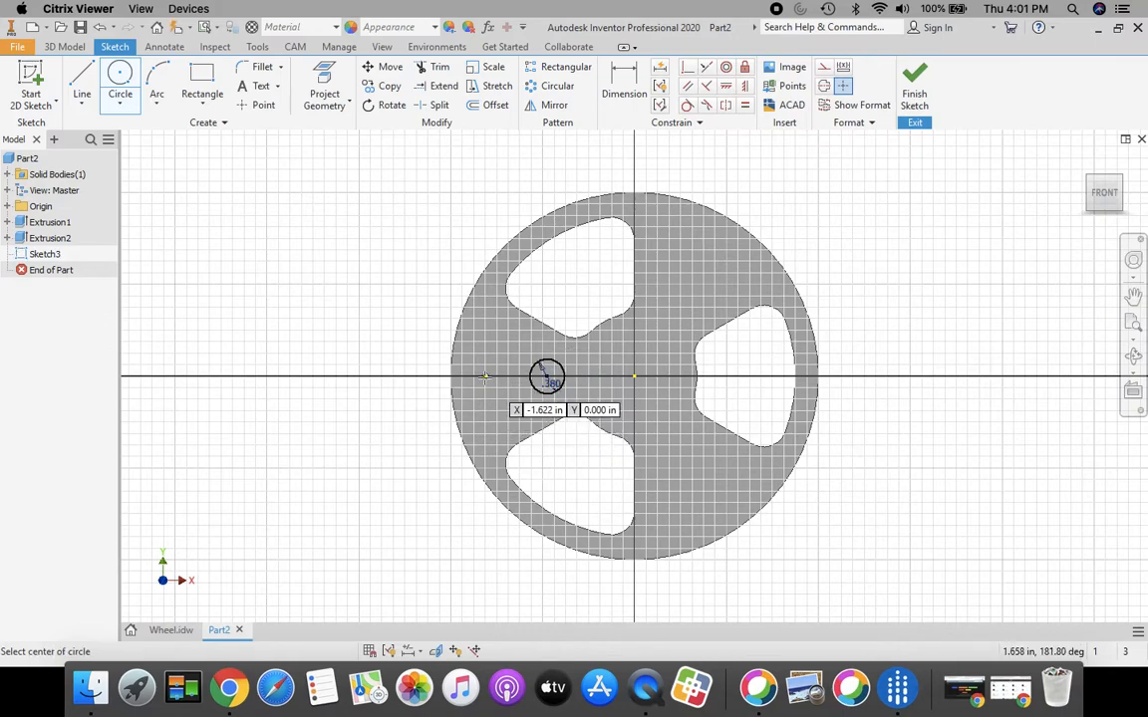
# - Sketch a 0.5 in diameter circle centred on the horizontal axis, between the 0.38 in circle and the disc's left rim
pyautogui.click(484, 377)
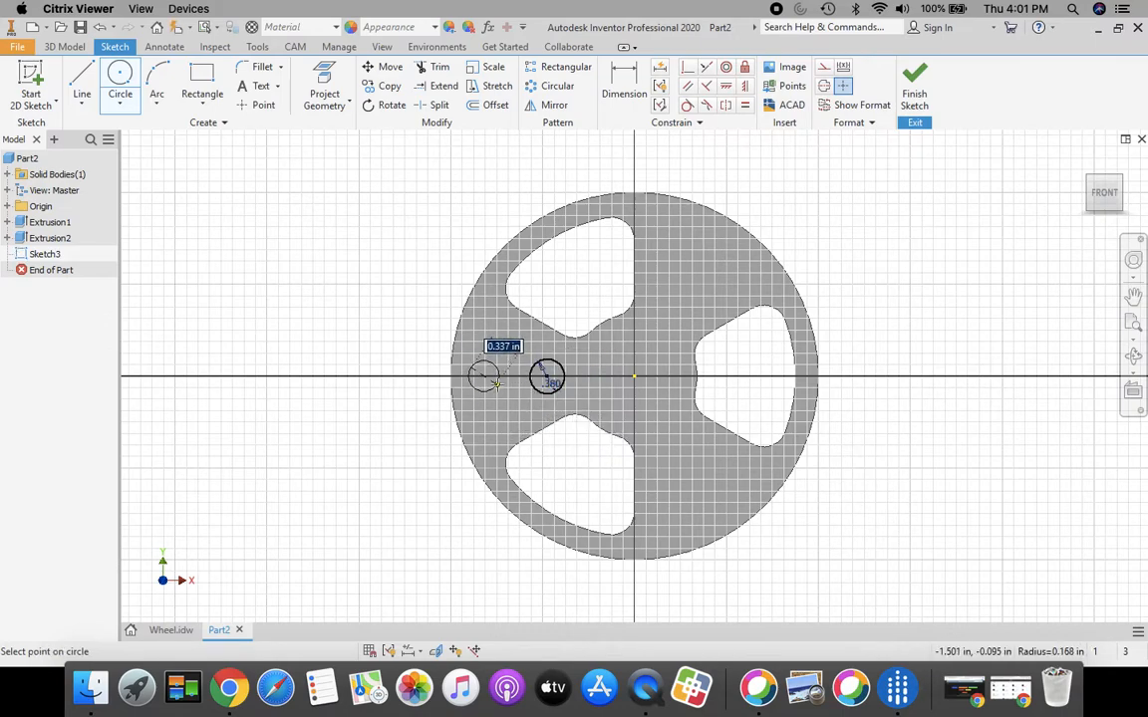
pyautogui.write('.')
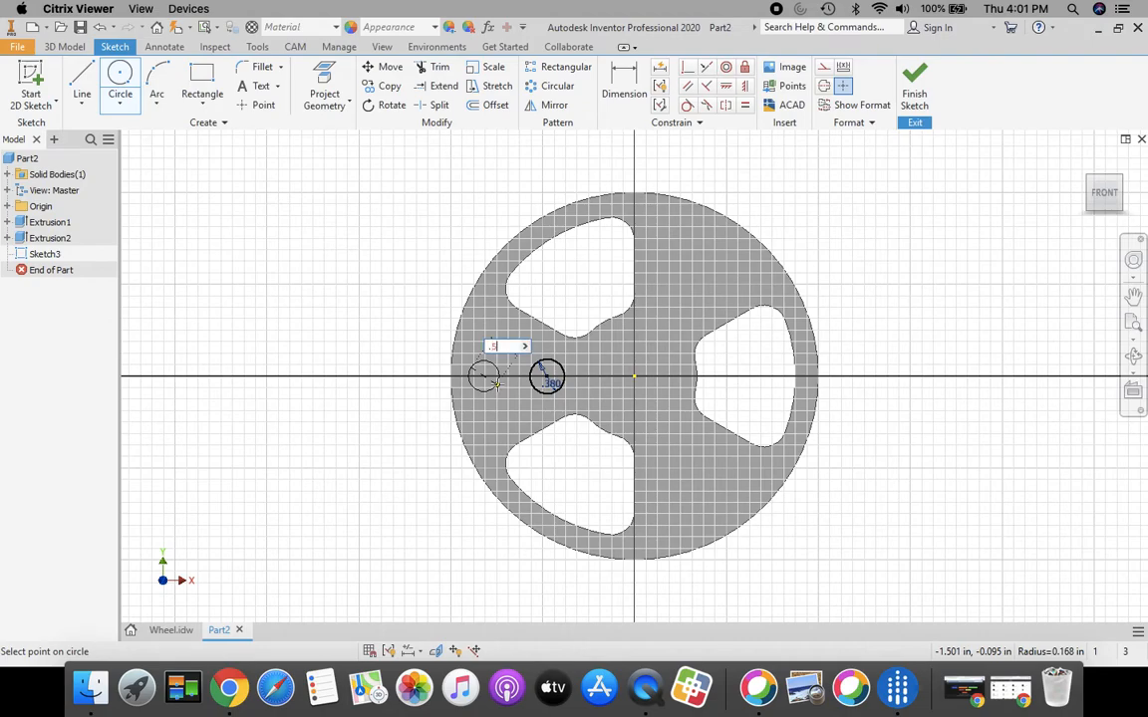
pyautogui.write('5')
pyautogui.press('Return')
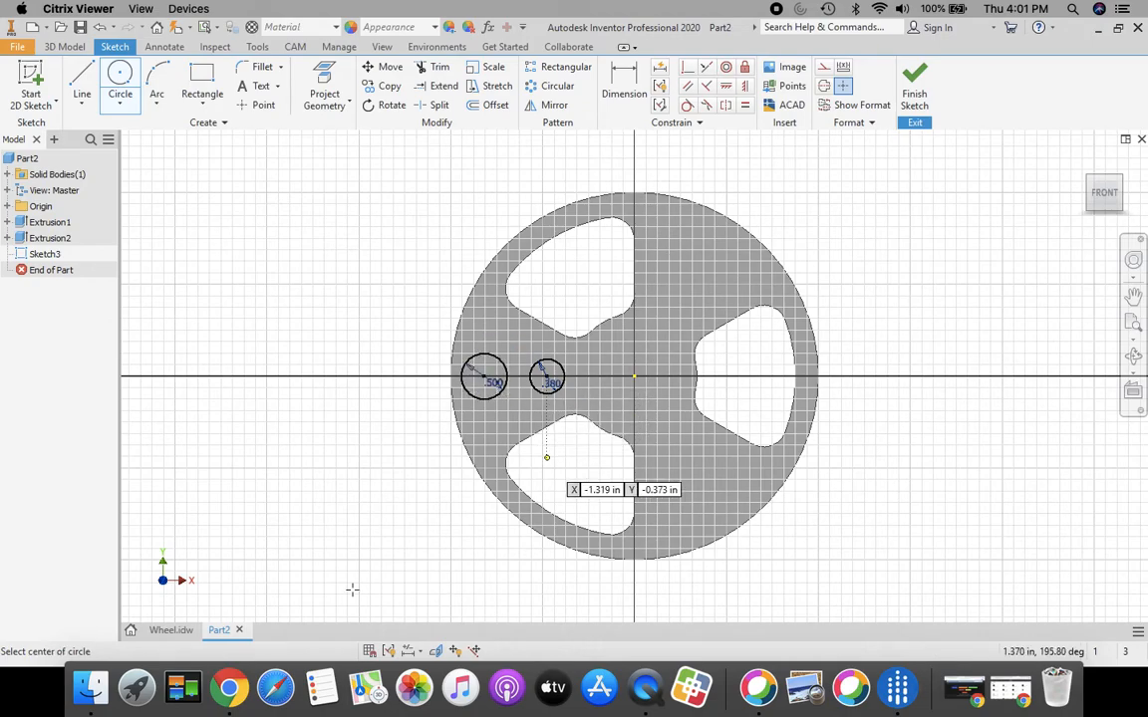
# - Check the hole positions on the Wheel drawing and dimension the 0.38 in circle's centre 0.87 in horizontally from the origin in Part2
pyautogui.click(166, 630)
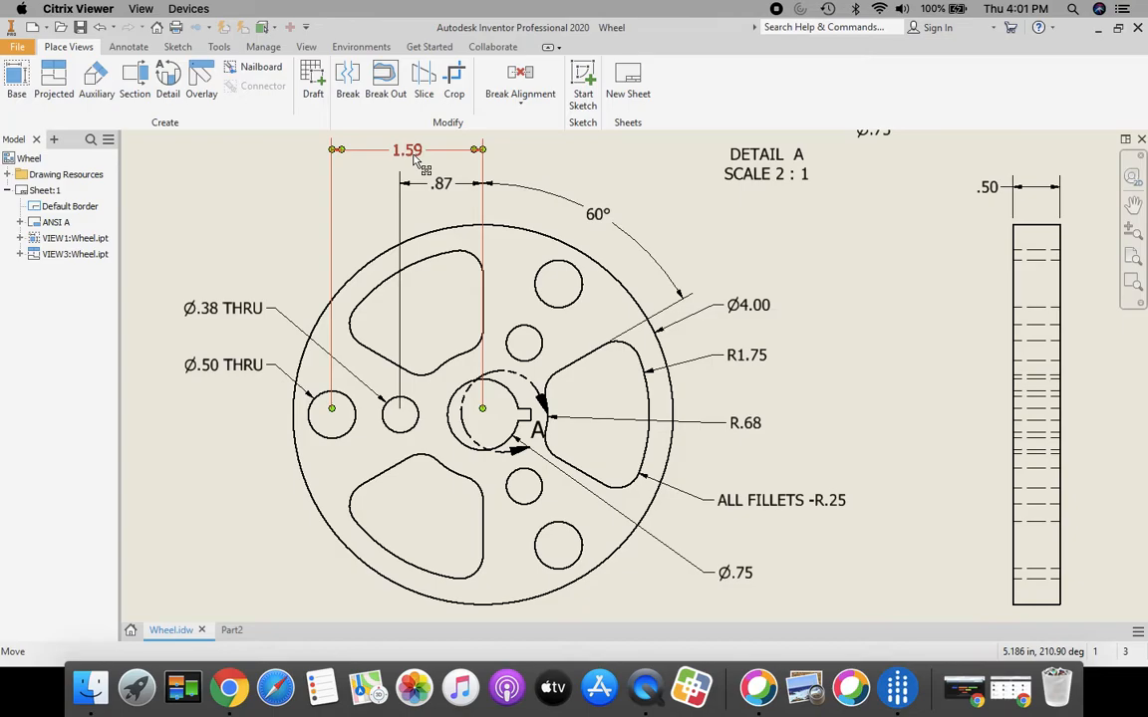
pyautogui.click(231, 631)
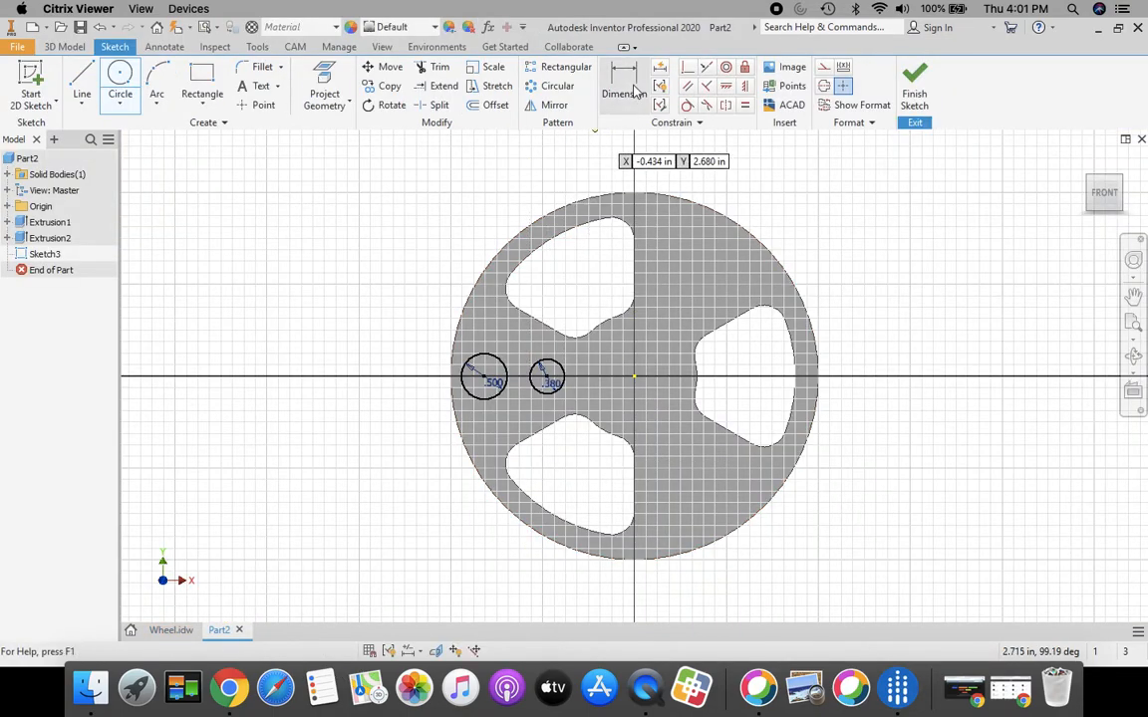
pyautogui.press('d')
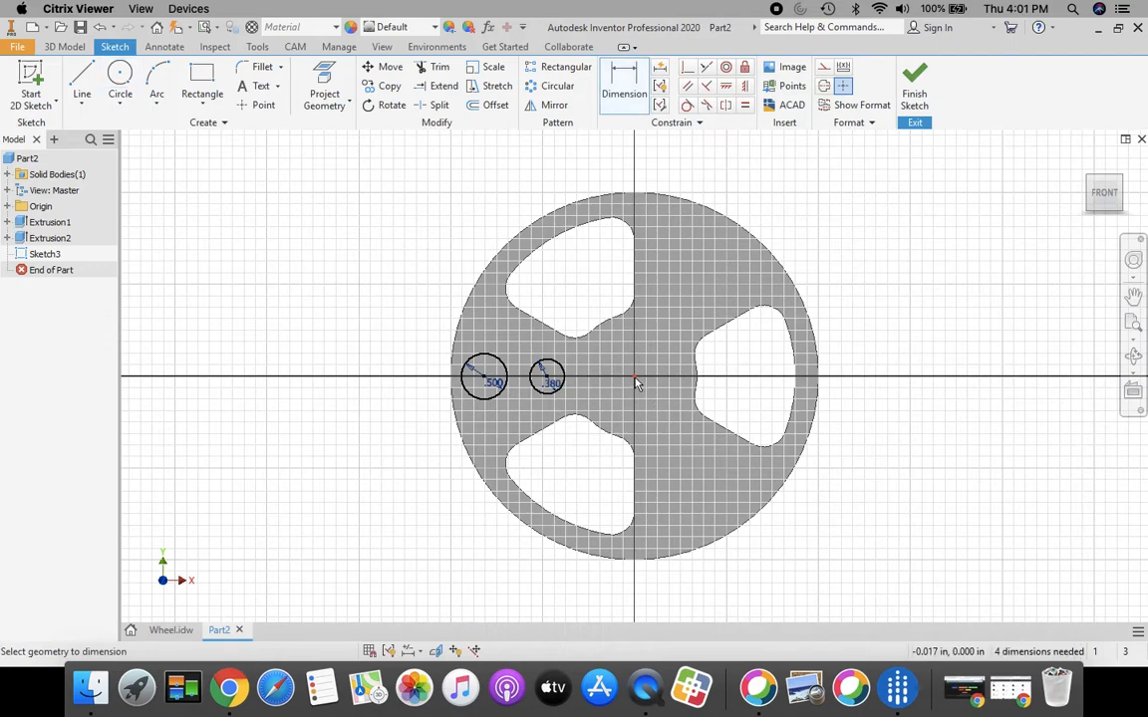
pyautogui.click(546, 376)
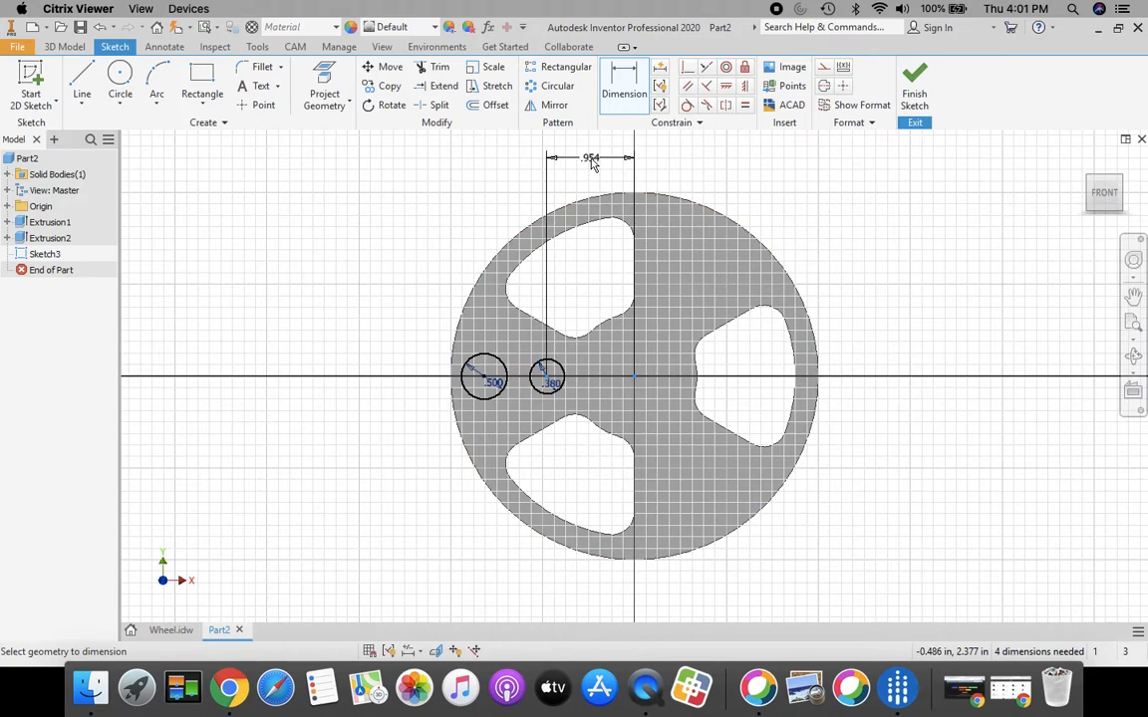
pyautogui.click(592, 165)
pyautogui.write('.87')
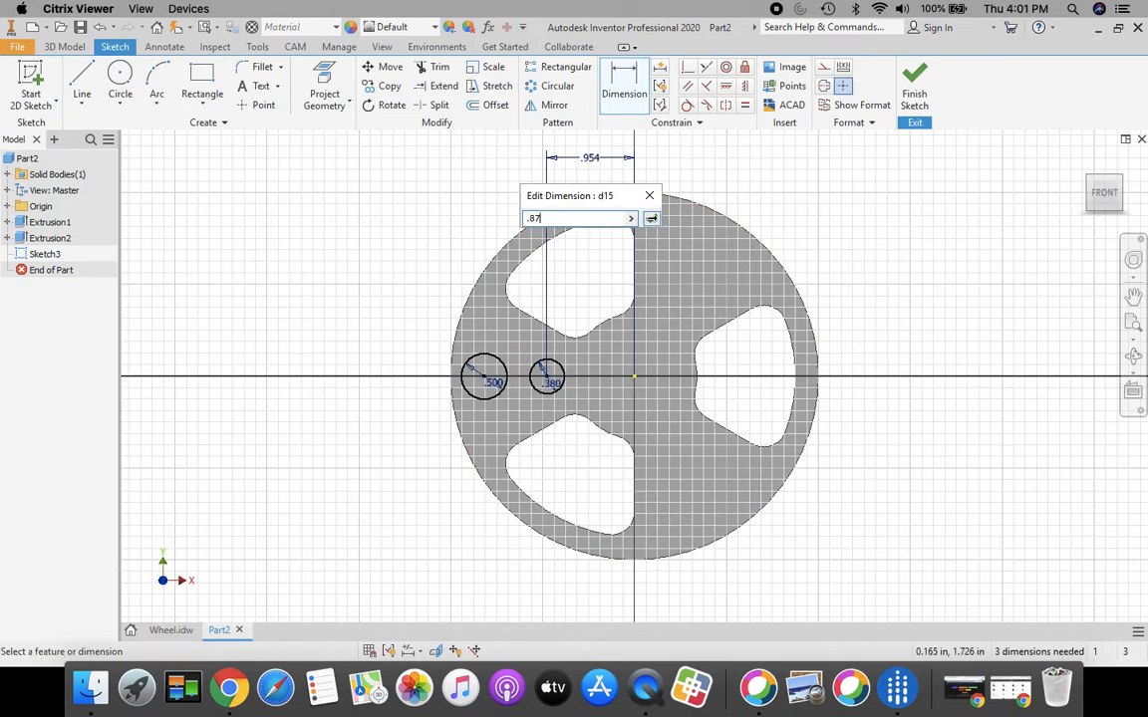
pyautogui.click(651, 218)
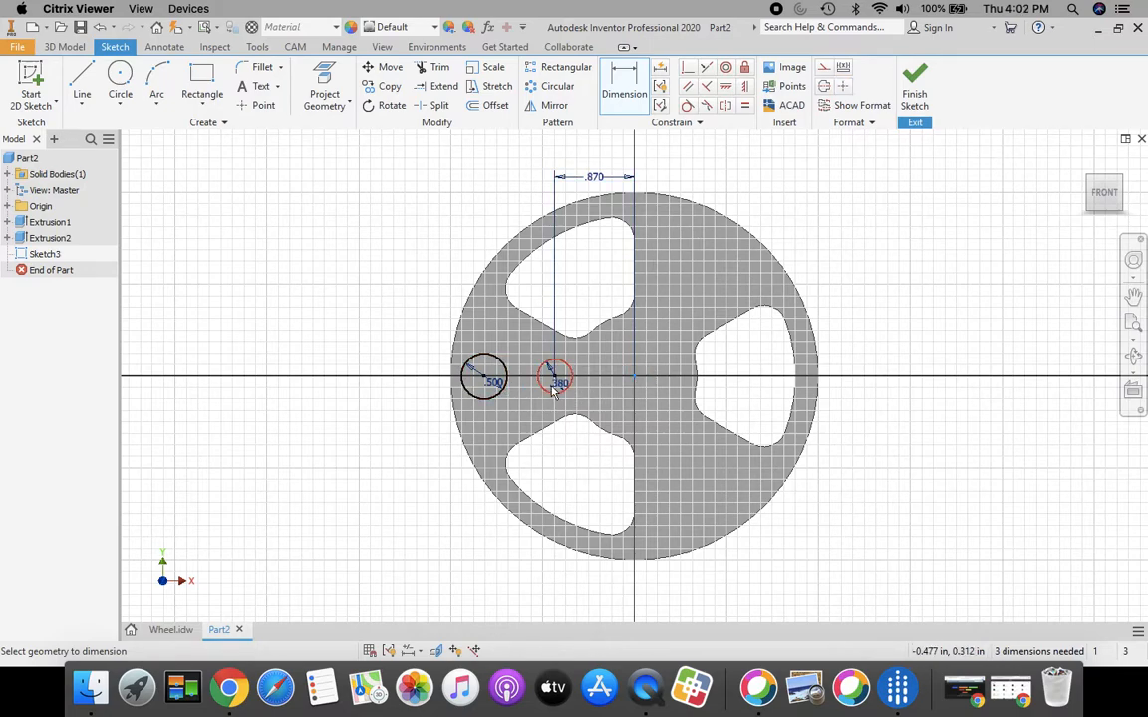
# - Dimension the 0.5 in circle's centre 1.59 in horizontally from the origin
pyautogui.click(485, 377)
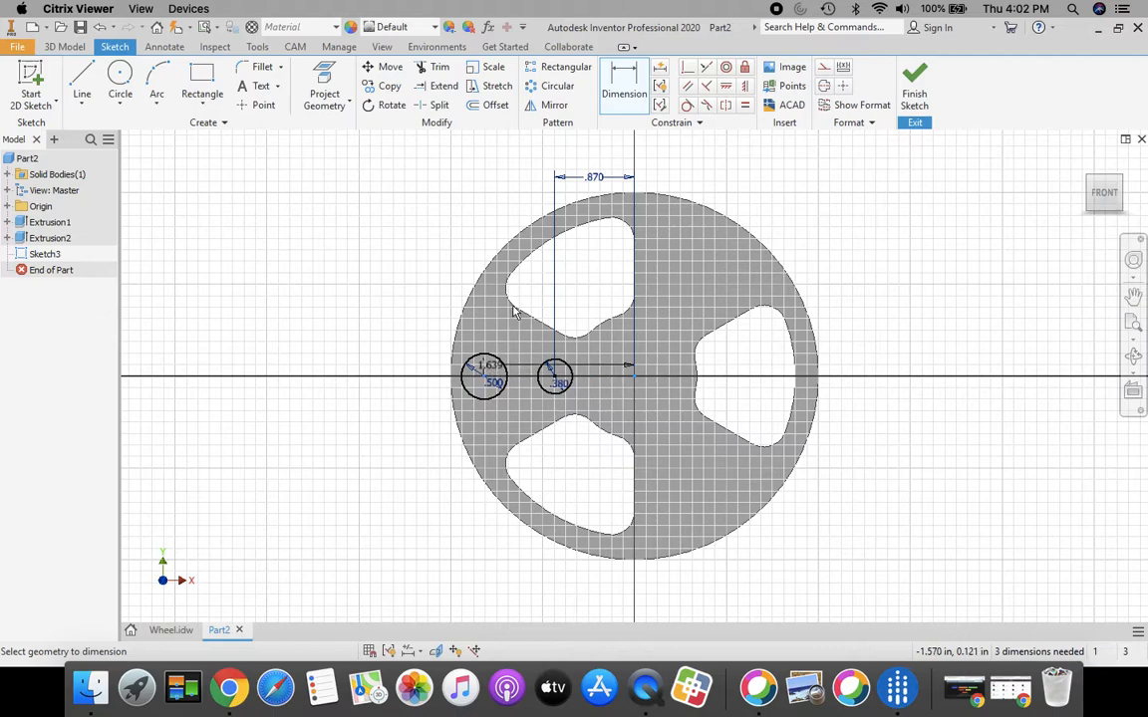
pyautogui.click(560, 149)
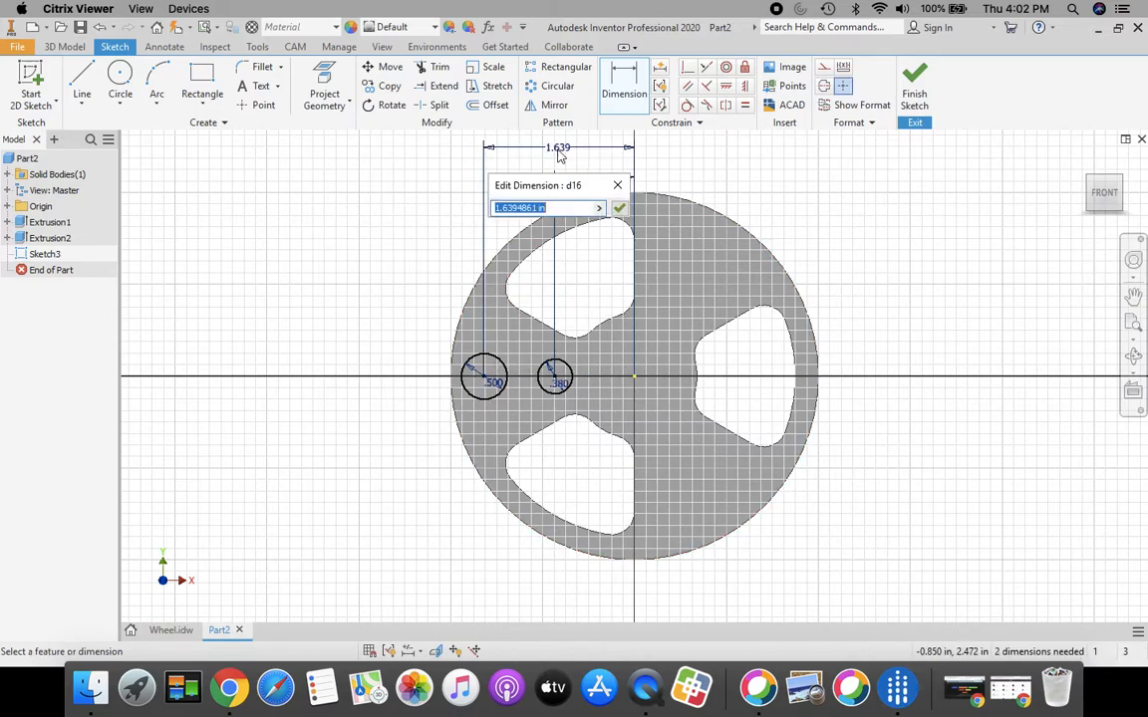
pyautogui.write('1.59')
pyautogui.press('Return')
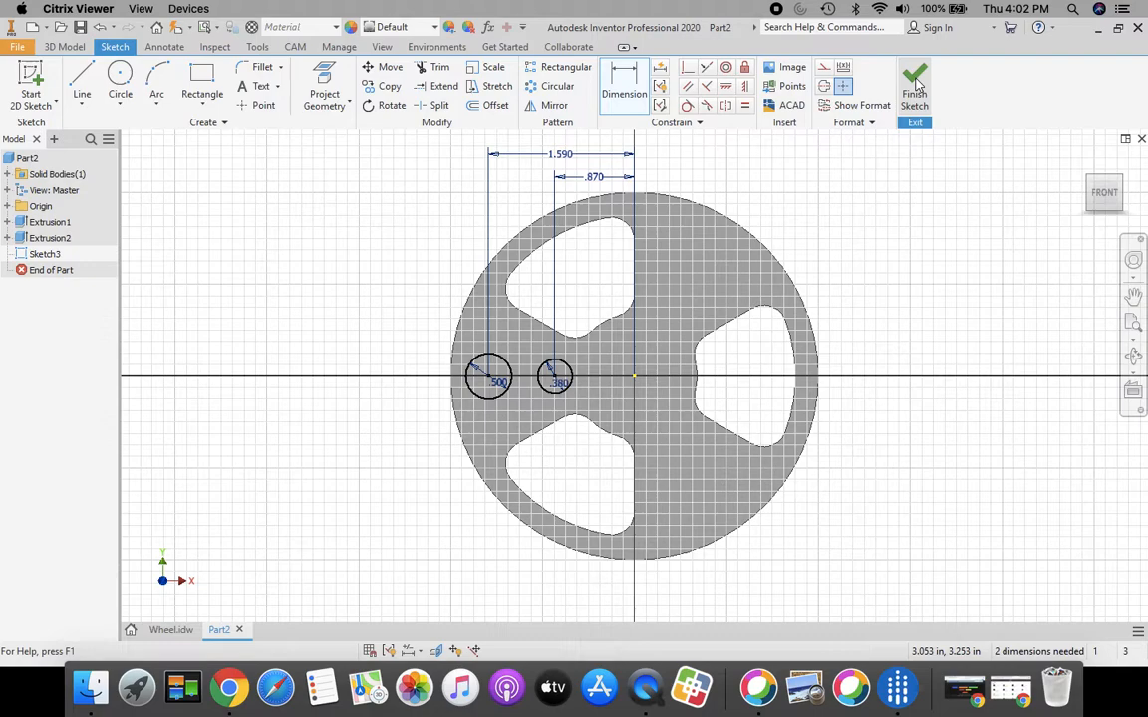
# - Finish the sketch and extrude both circle profiles as a cut through all of the disc
pyautogui.click(917, 82)
pyautogui.click(74, 86)
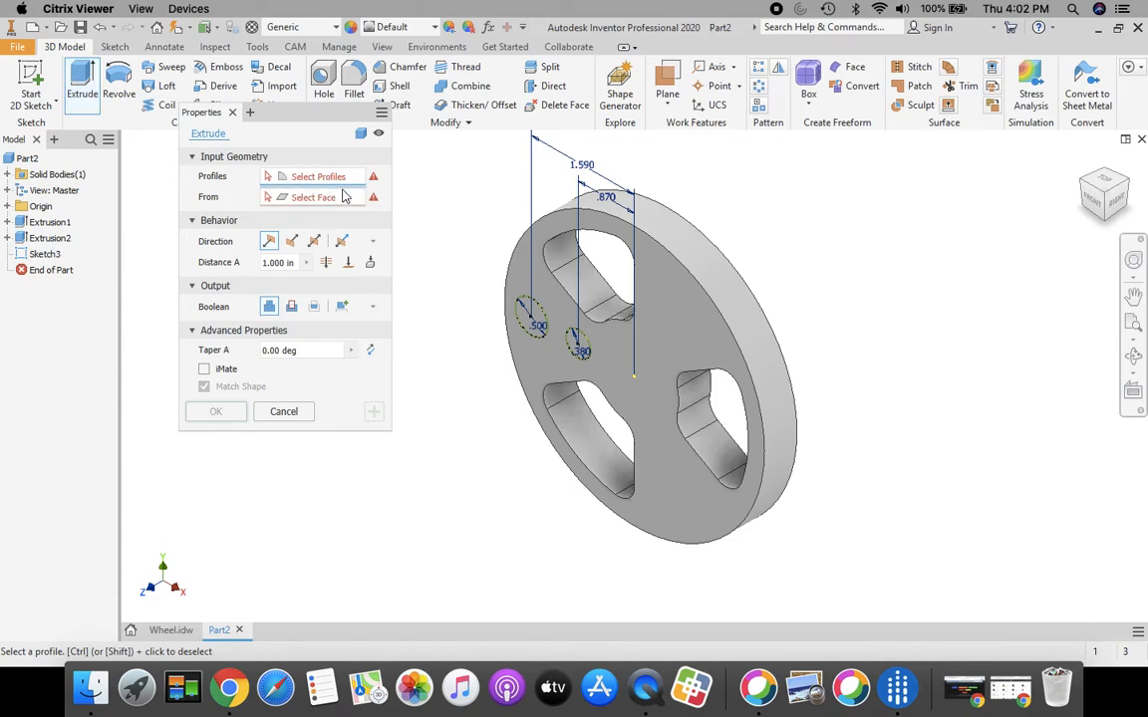
pyautogui.click(529, 331)
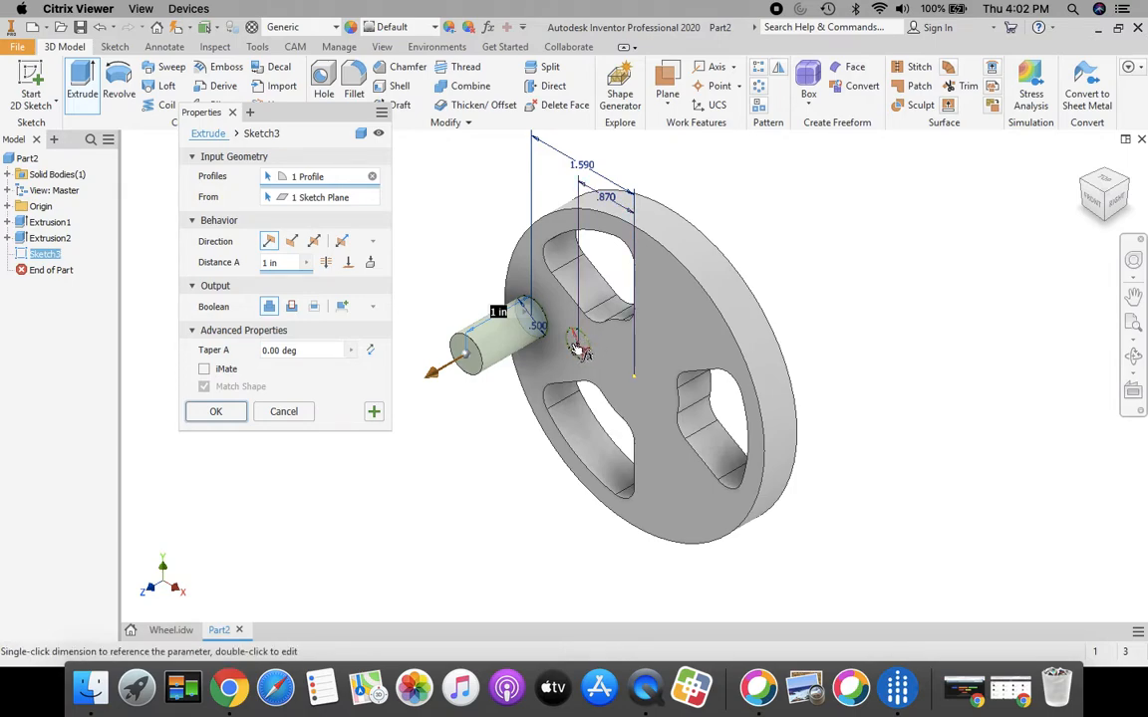
pyautogui.click(580, 349)
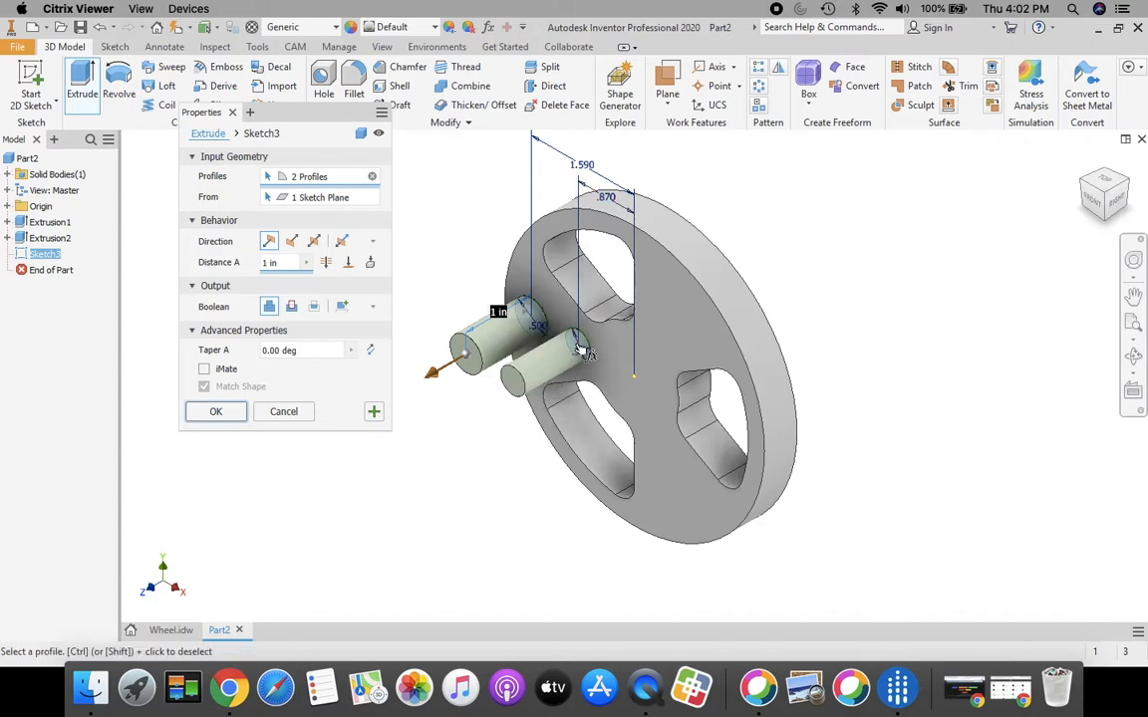
pyautogui.scroll(5, 576, 350)
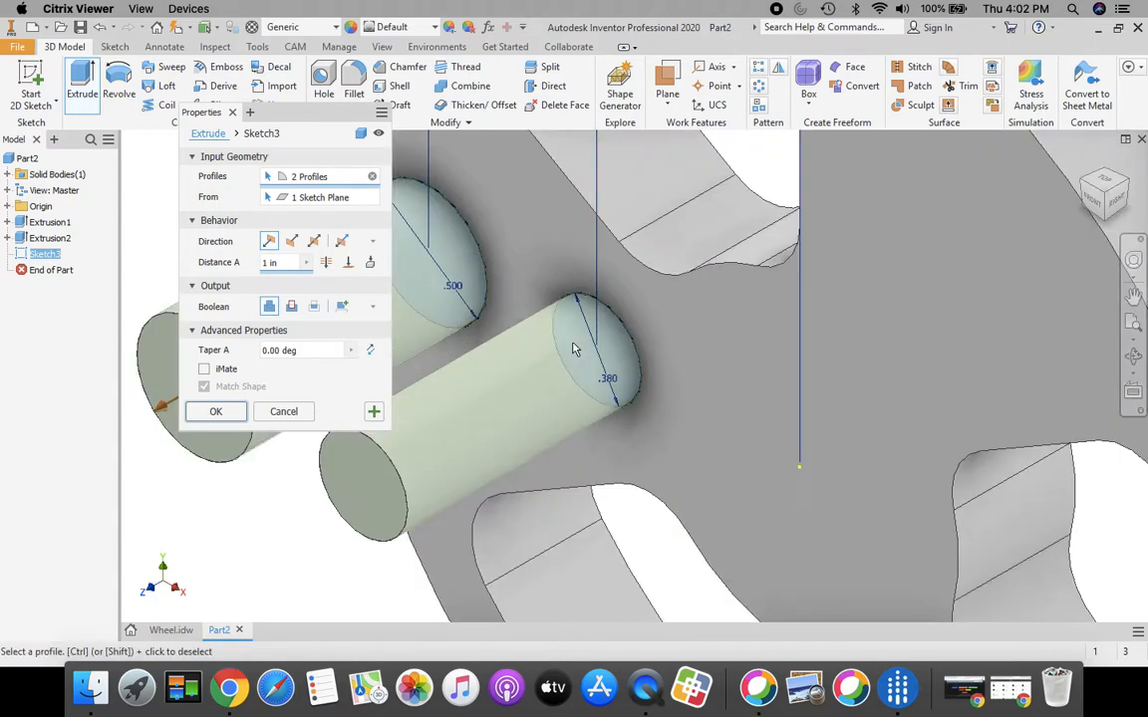
pyautogui.scroll(-5, 573, 349)
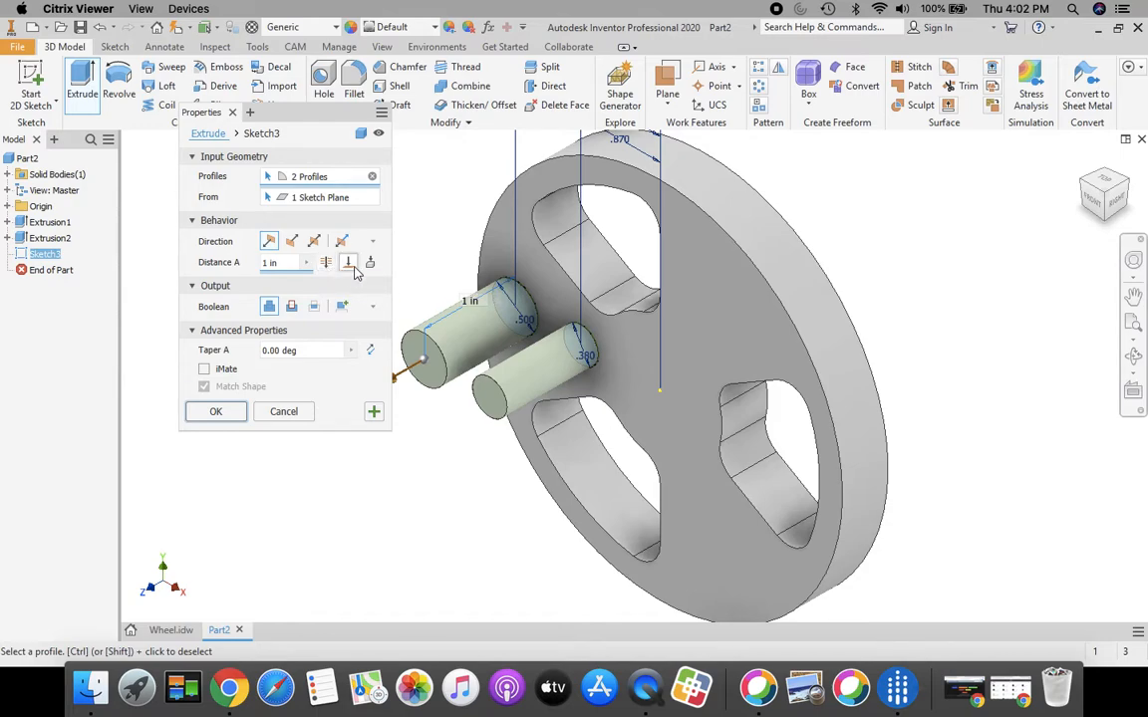
pyautogui.click(291, 307)
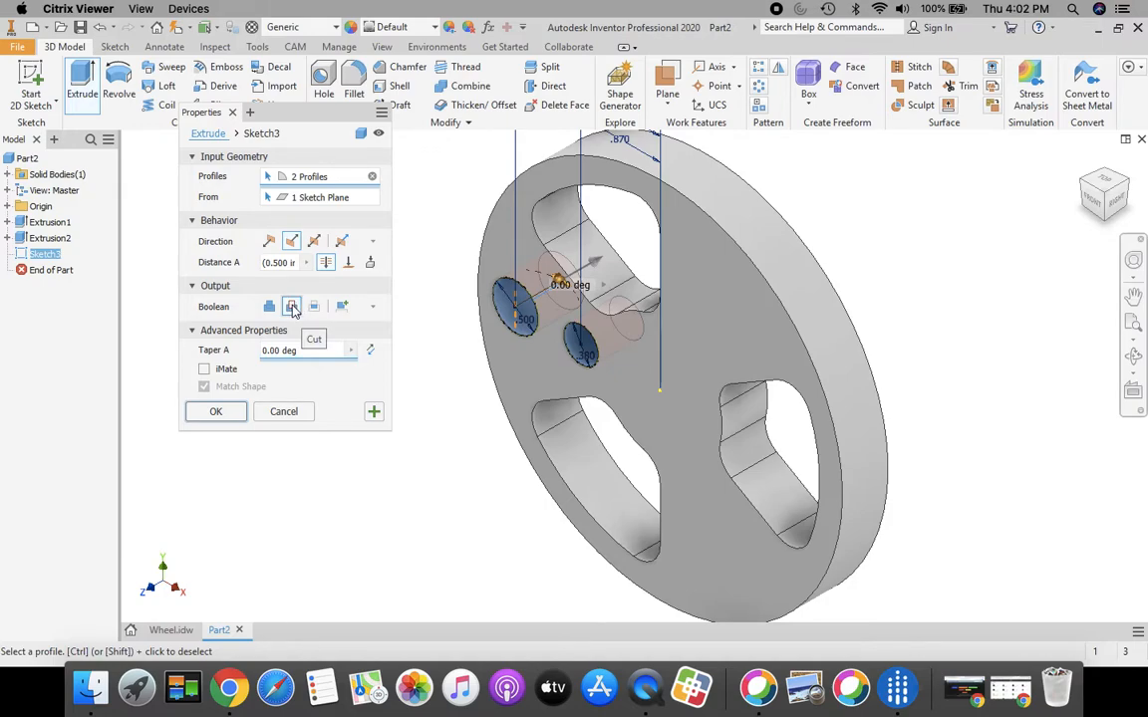
pyautogui.click(202, 410)
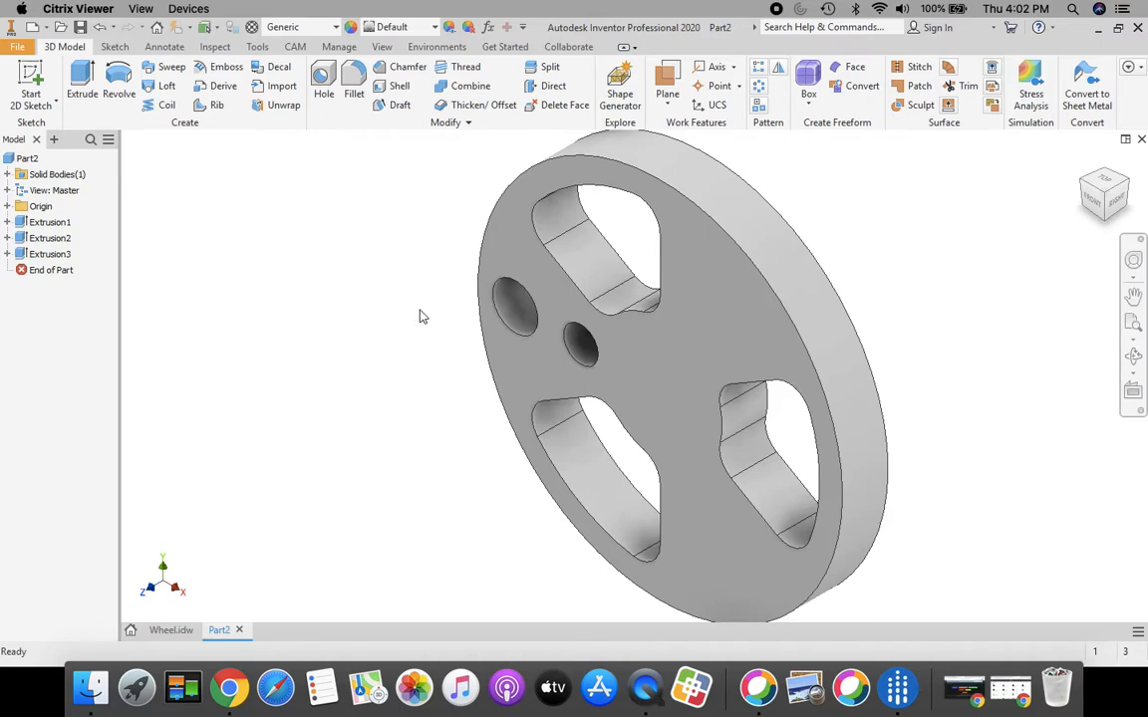
# - Create a circular pattern of the two-hole cut about the disc's central axis, with 3 instances over 360 degrees
pyautogui.click(759, 87)
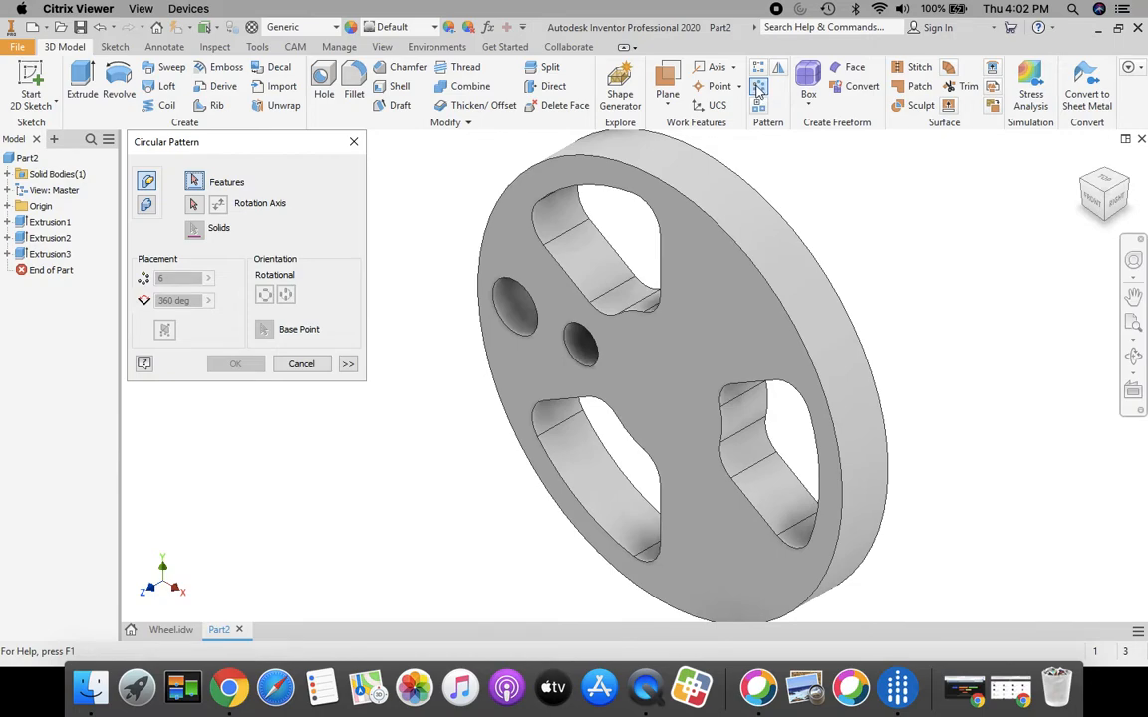
pyautogui.click(514, 309)
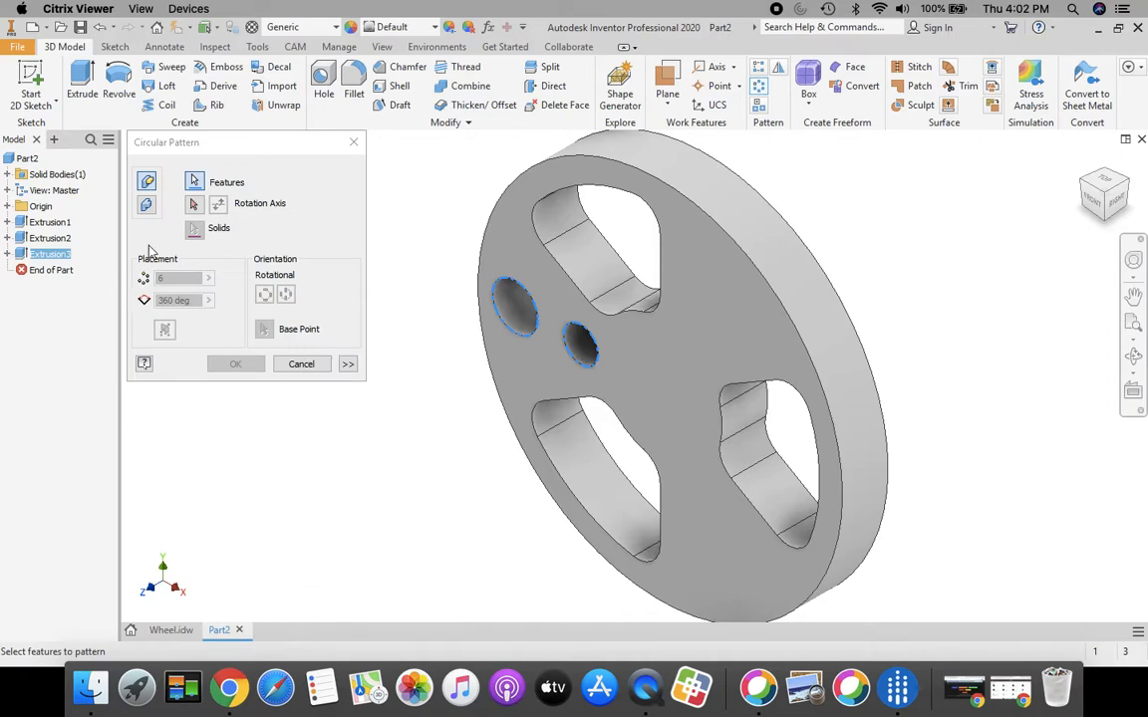
pyautogui.click(195, 205)
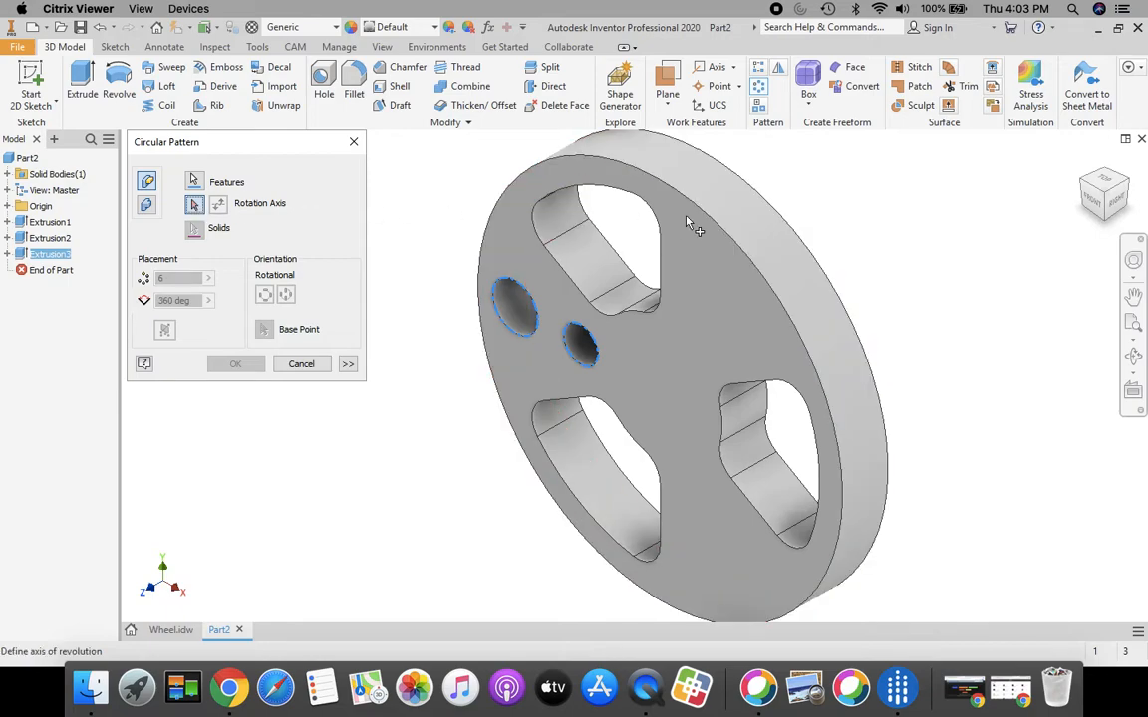
pyautogui.click(767, 243)
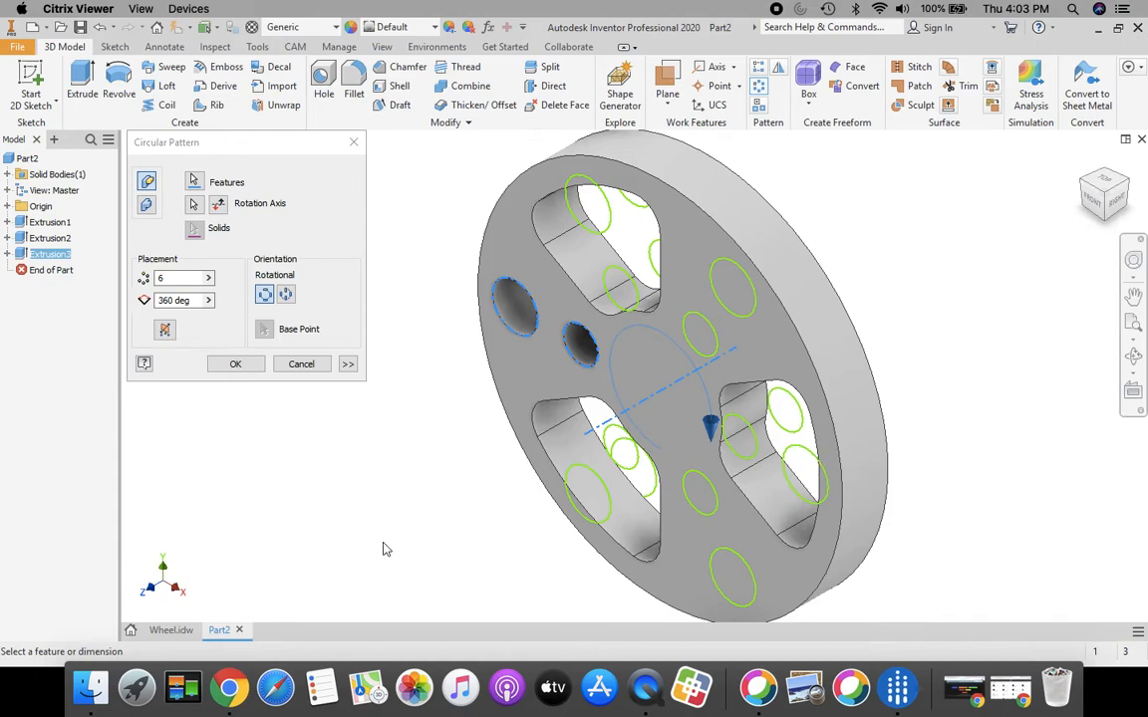
pyautogui.doubleClick(162, 278)
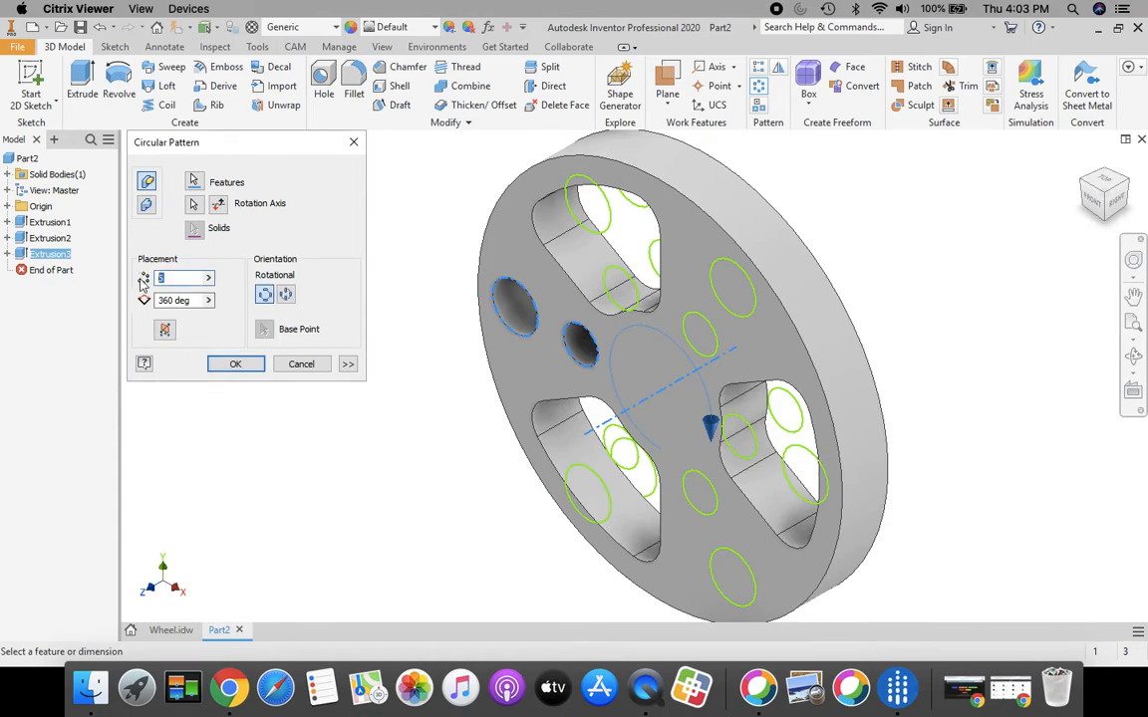
pyautogui.write('3')
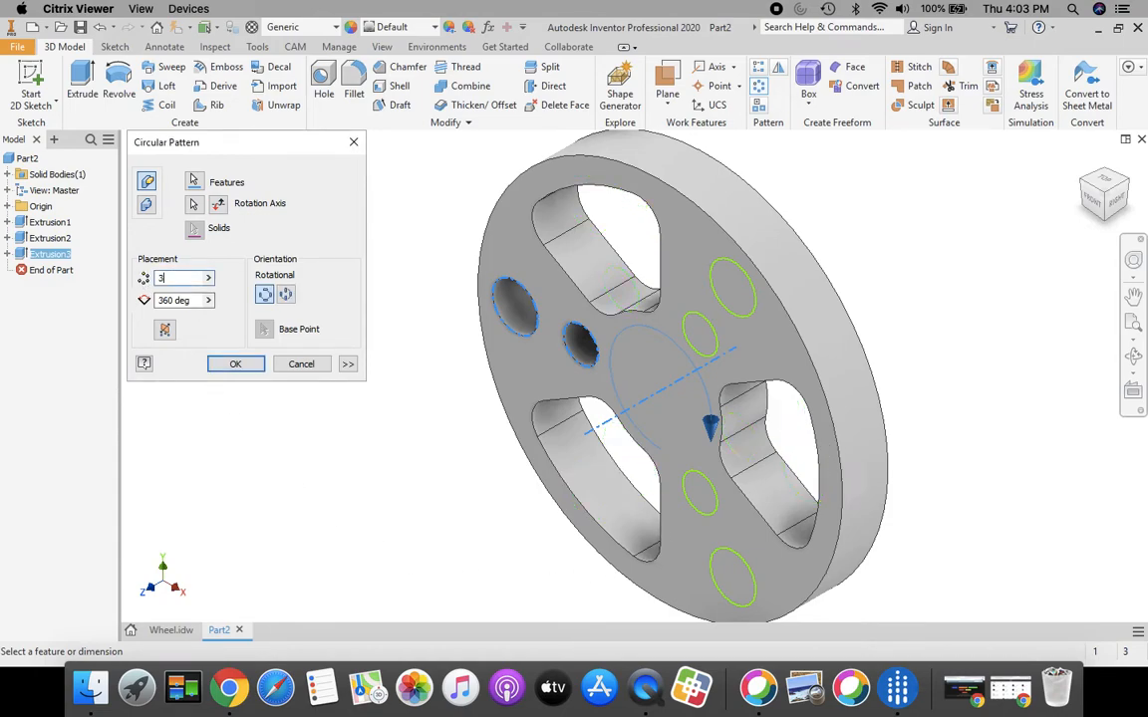
pyautogui.click(236, 365)
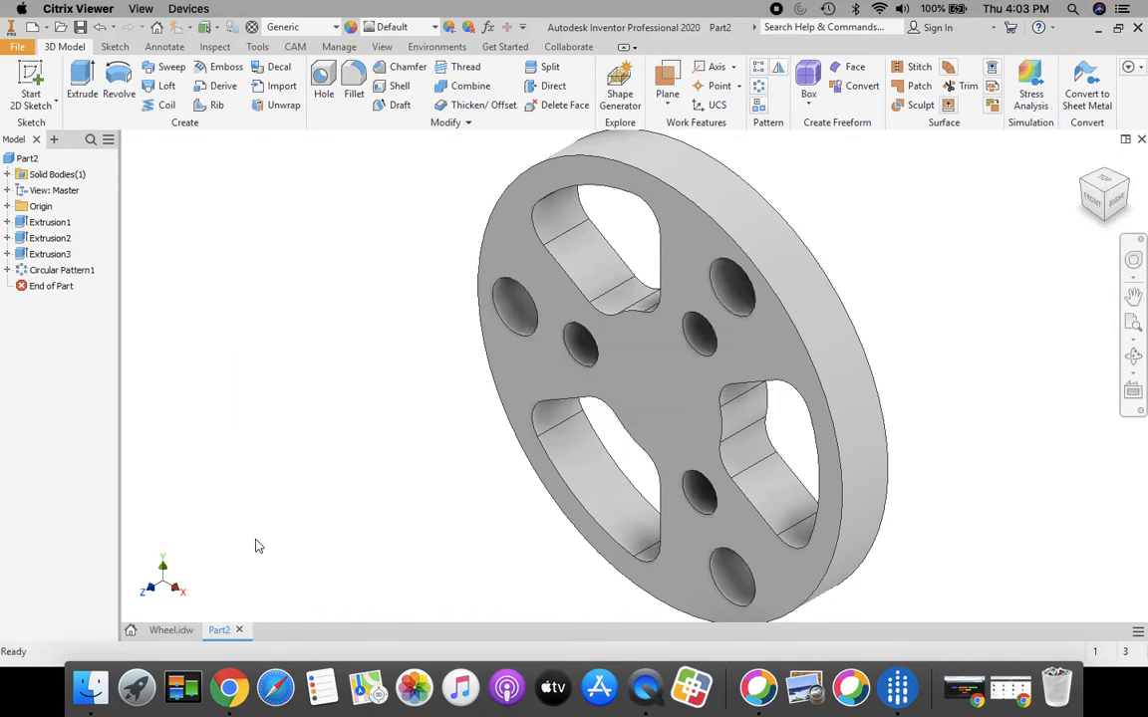
# - Check the centre bore and keyway in Detail A of the Wheel drawing and start a new 2D sketch on the disc's front face in Part2
pyautogui.click(172, 631)
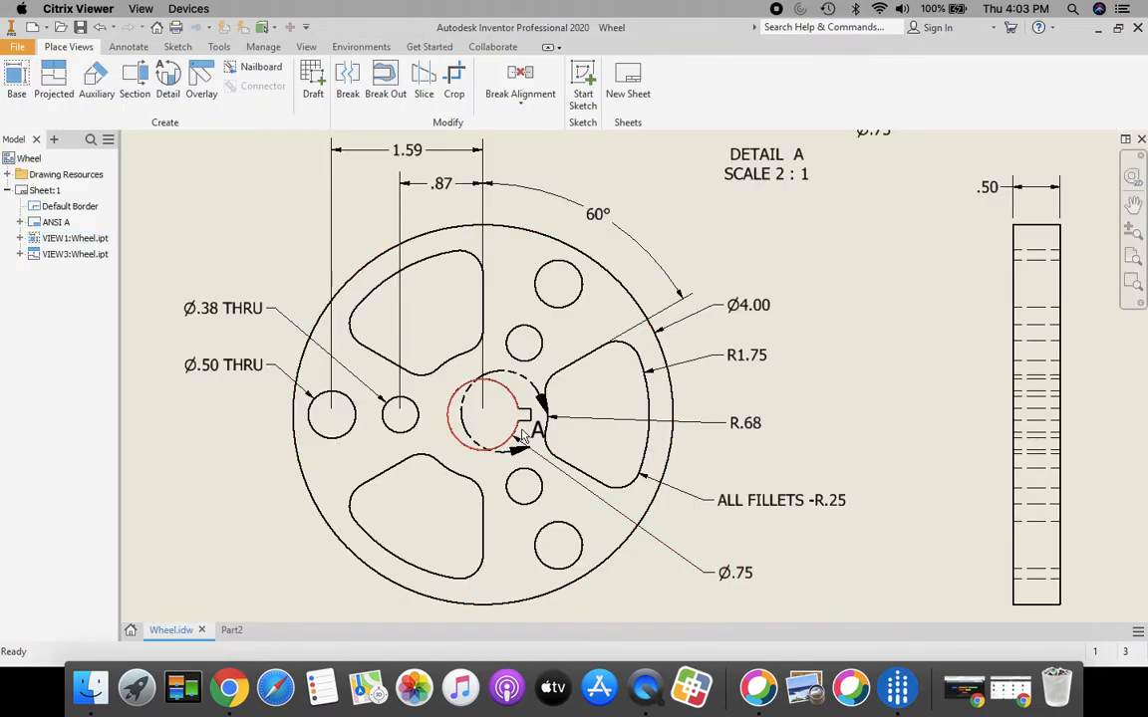
pyautogui.moveTo(824, 280)
pyautogui.mouseDown(button='middle')
pyautogui.moveTo(819, 367)
pyautogui.moveTo(737, 510)
pyautogui.moveTo(696, 564)
pyautogui.moveTo(676, 562)
pyautogui.mouseUp(button='middle')
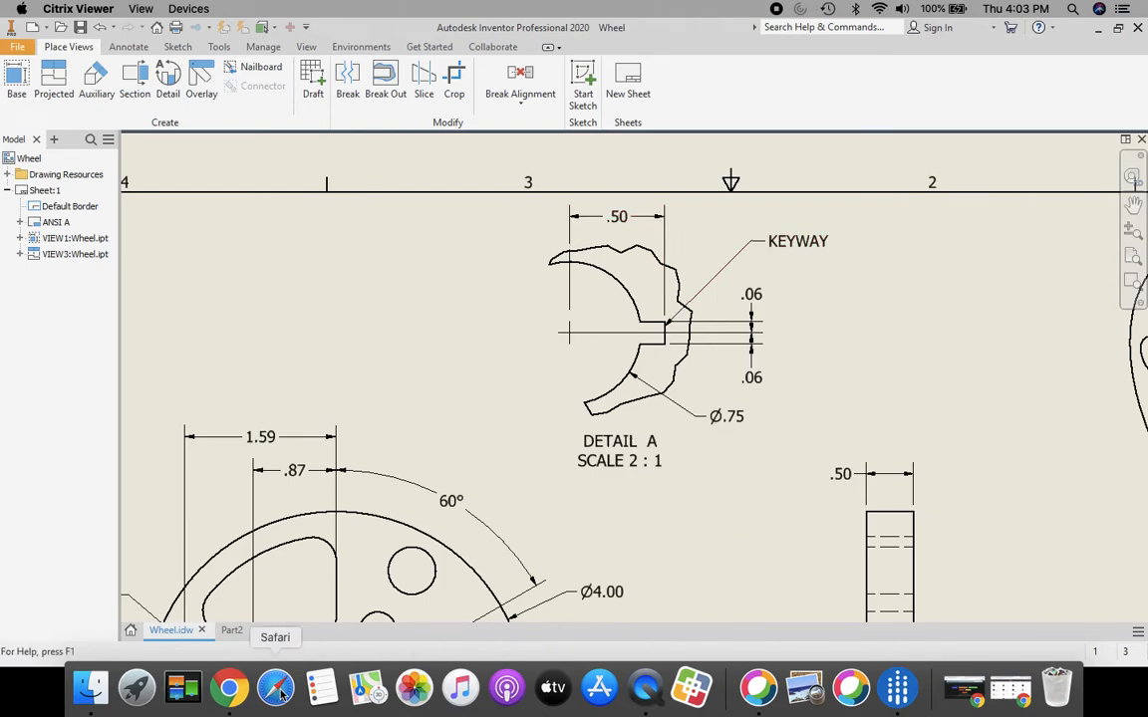
pyautogui.click(232, 630)
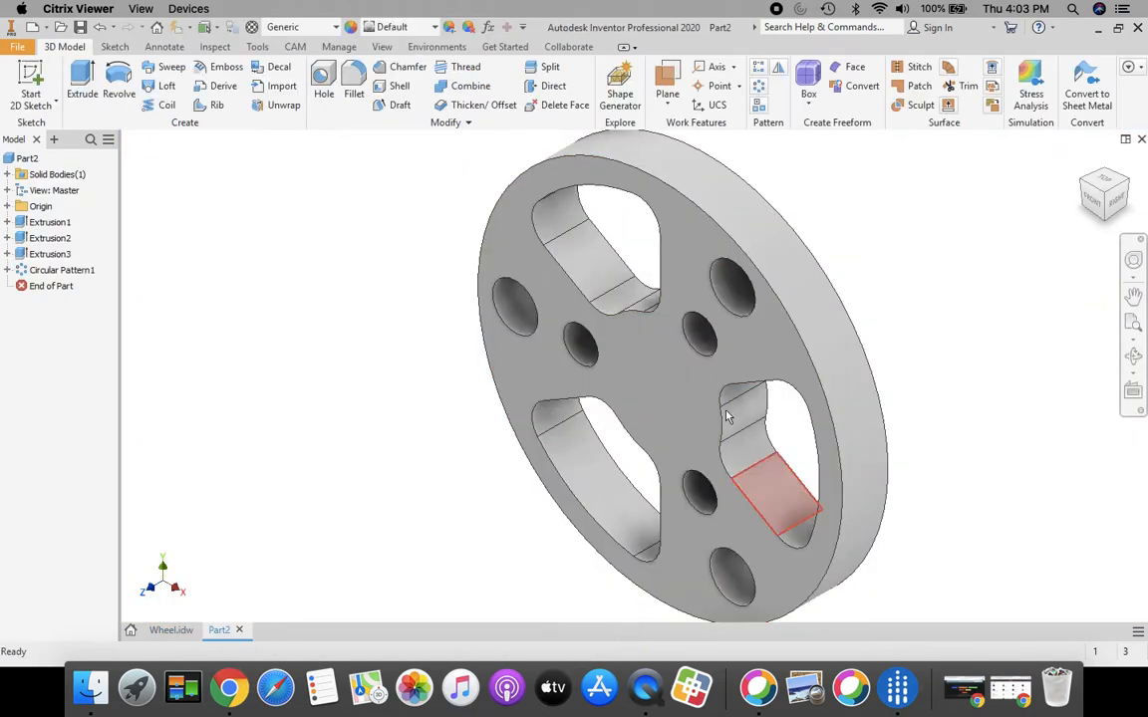
pyautogui.click(31, 82)
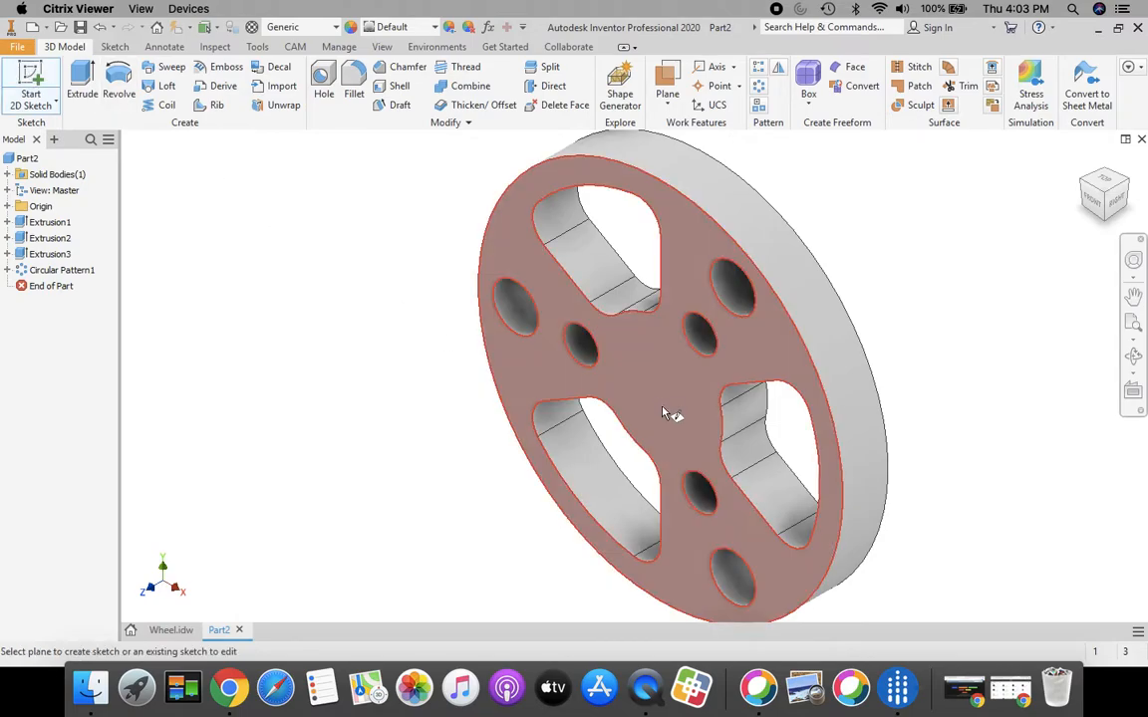
pyautogui.click(723, 480)
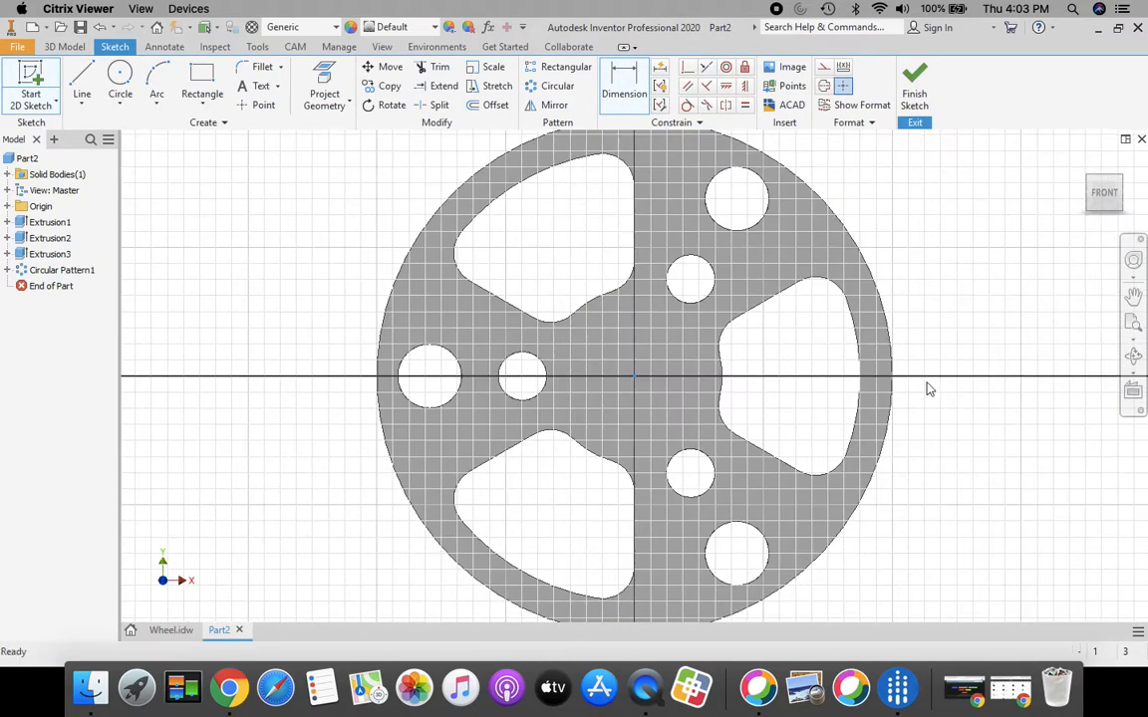
# - Sketch a 0.75 in diameter circle centred on the origin for the centre bore
pyautogui.click(120, 84)
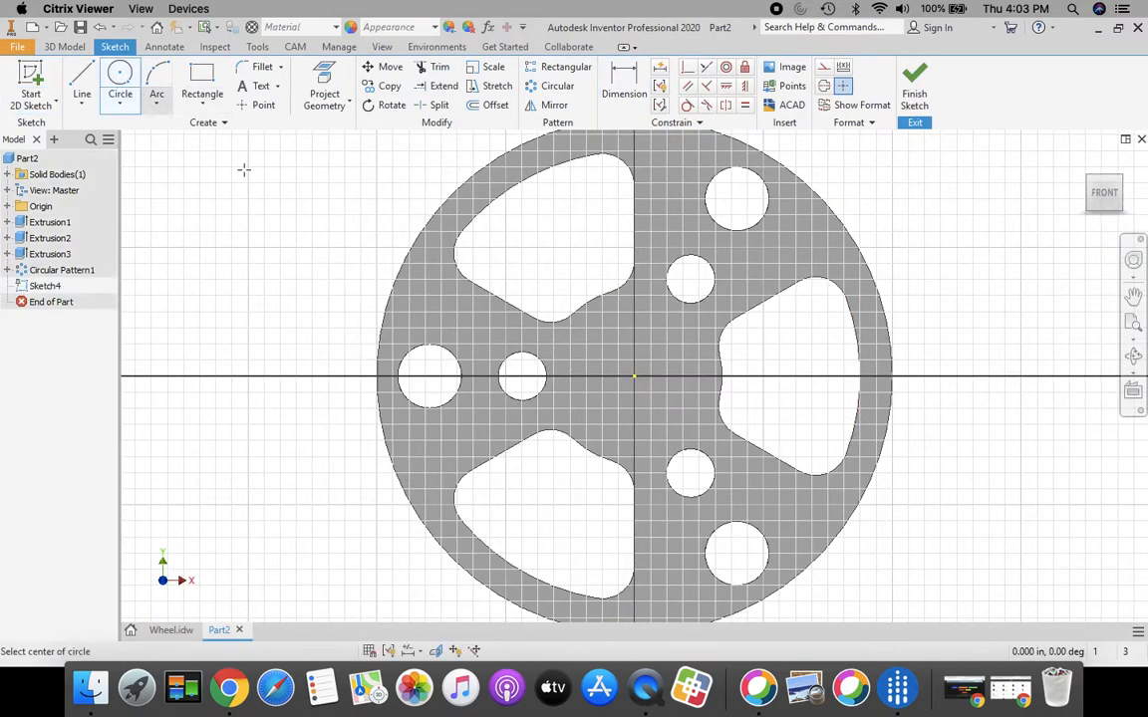
pyautogui.click(634, 377)
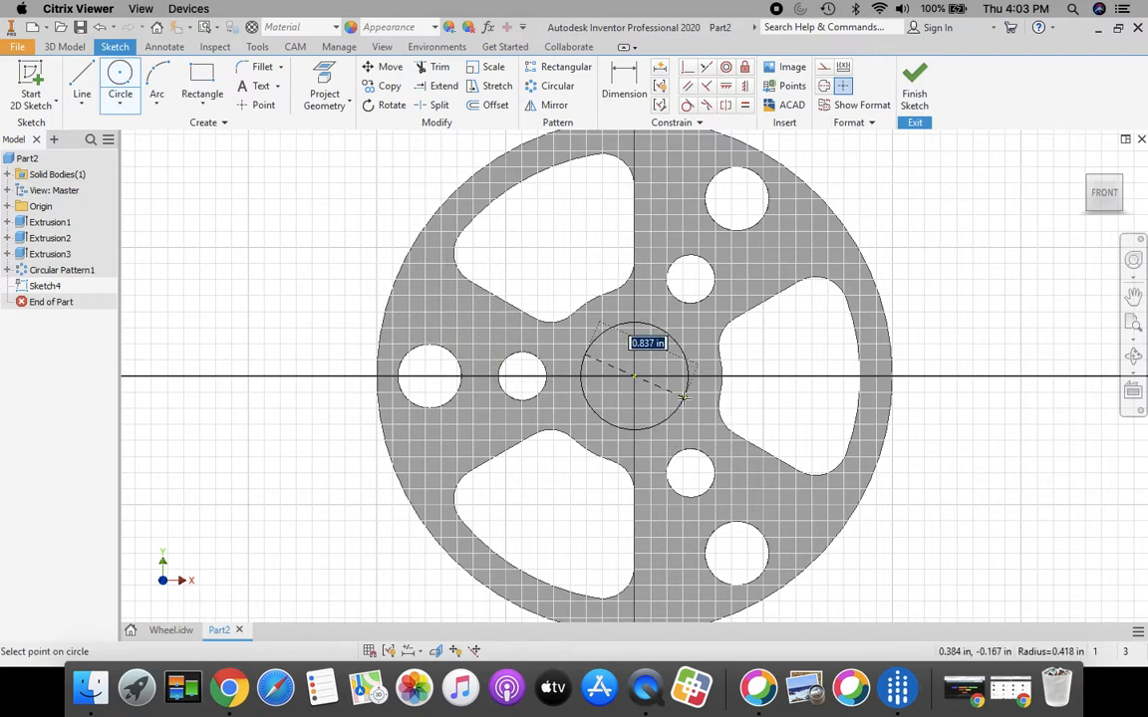
pyautogui.press('BackSpace')
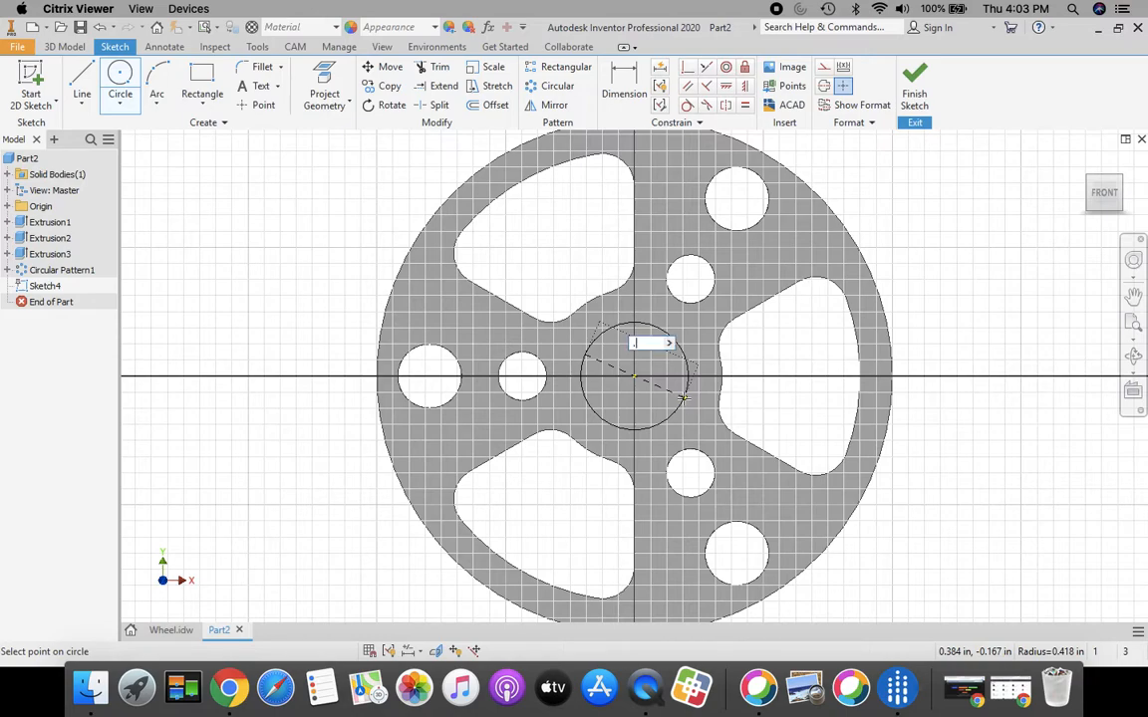
pyautogui.press('Return')
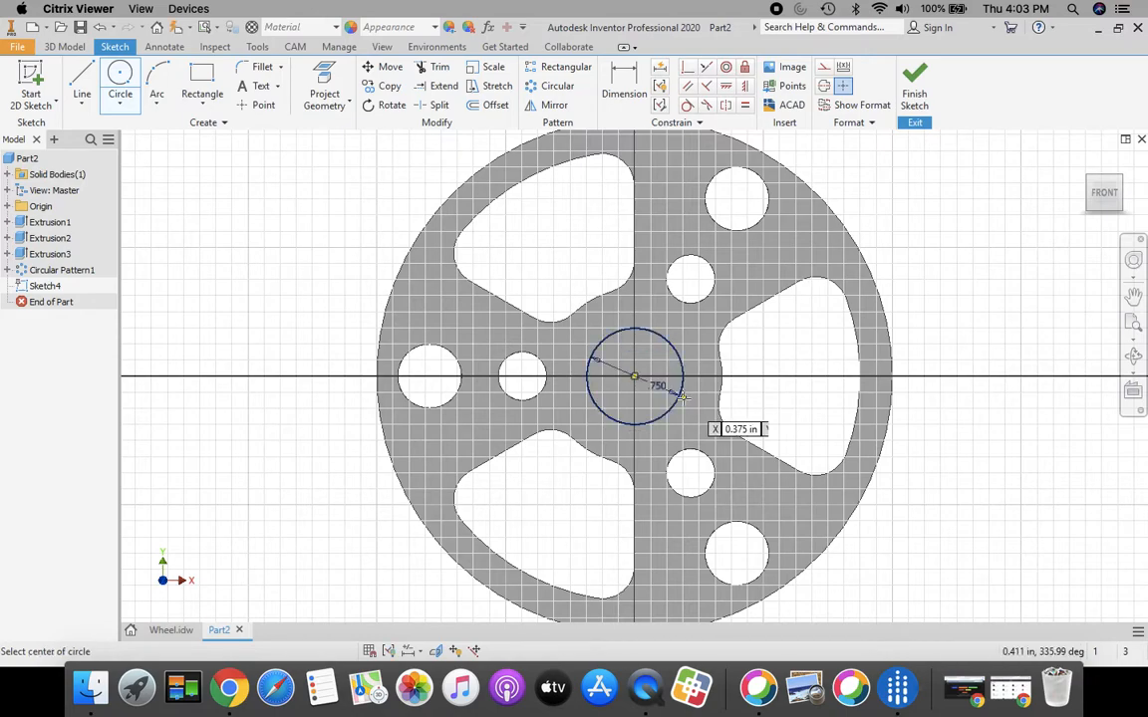
# - Sketch a horizontal line from the origin extending in the positive X direction past the bore circle
pyautogui.press('Escape')
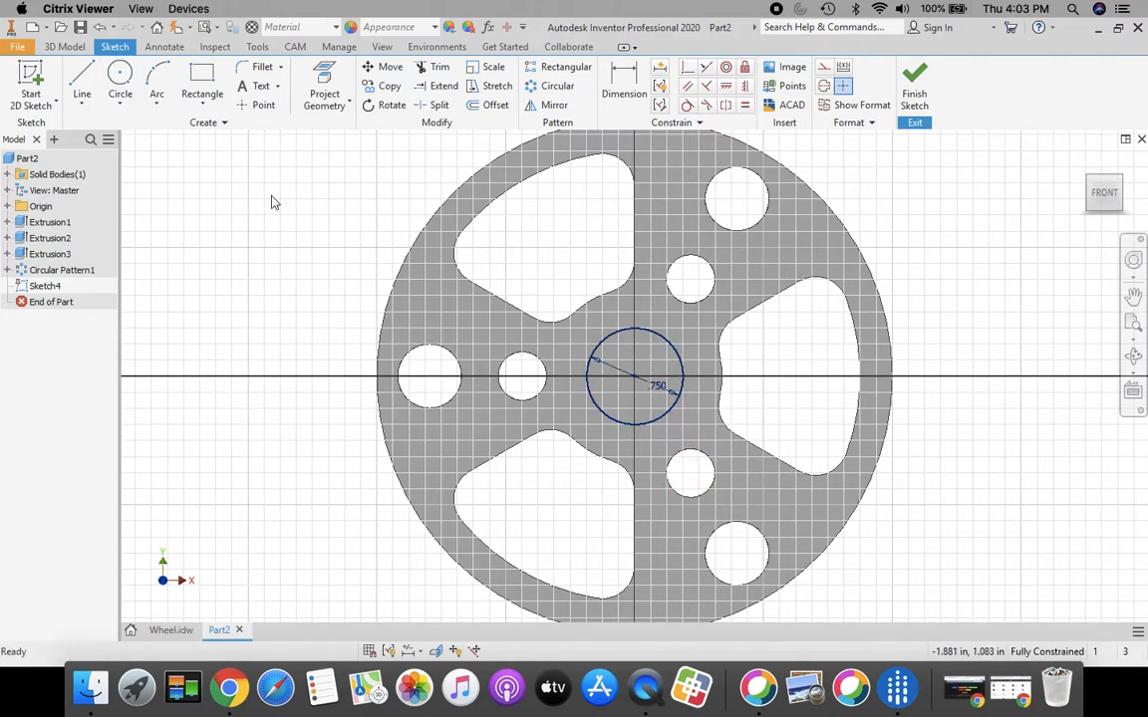
pyautogui.click(82, 79)
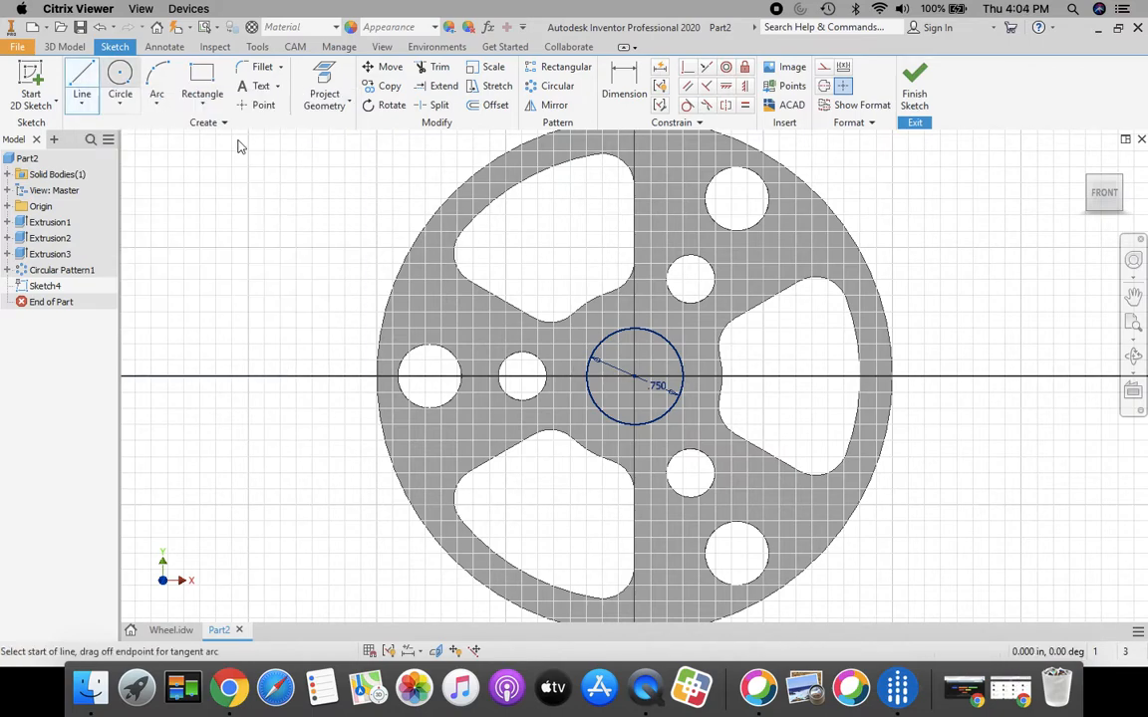
pyautogui.click(634, 377)
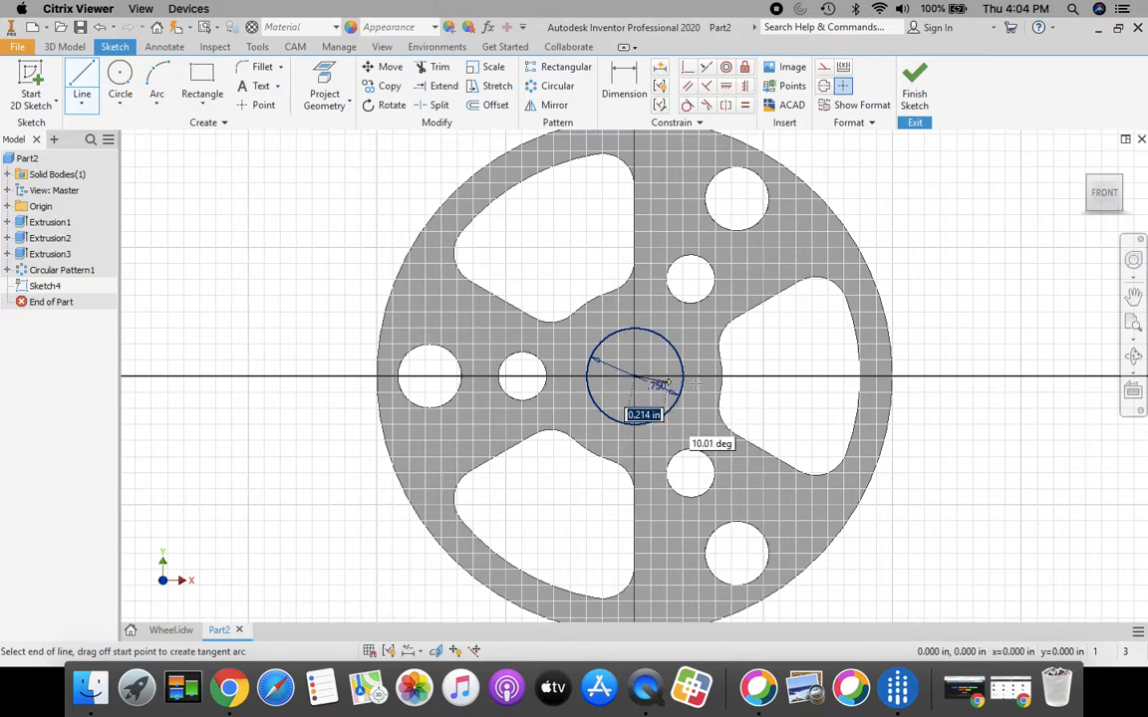
pyautogui.click(755, 375)
pyautogui.press('Escape')
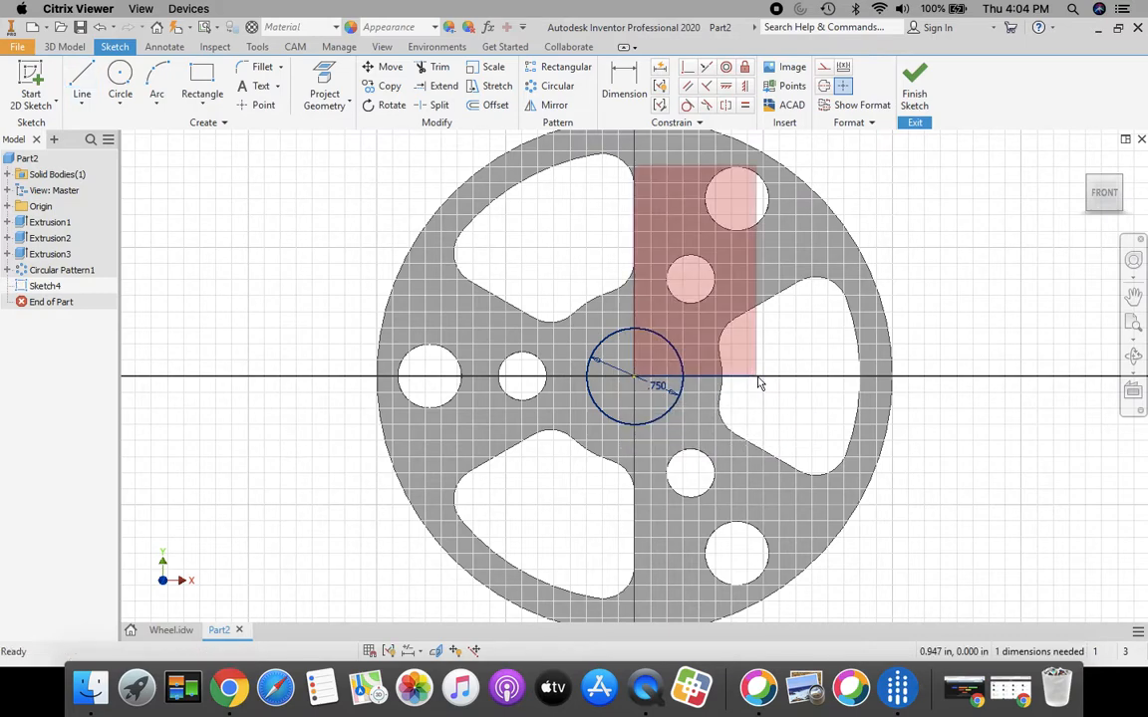
pyautogui.moveTo(760, 383)
pyautogui.mouseDown()
pyautogui.moveTo(827, 462)
pyautogui.moveTo(782, 418)
pyautogui.moveTo(617, 377)
pyautogui.moveTo(759, 383)
pyautogui.mouseUp()
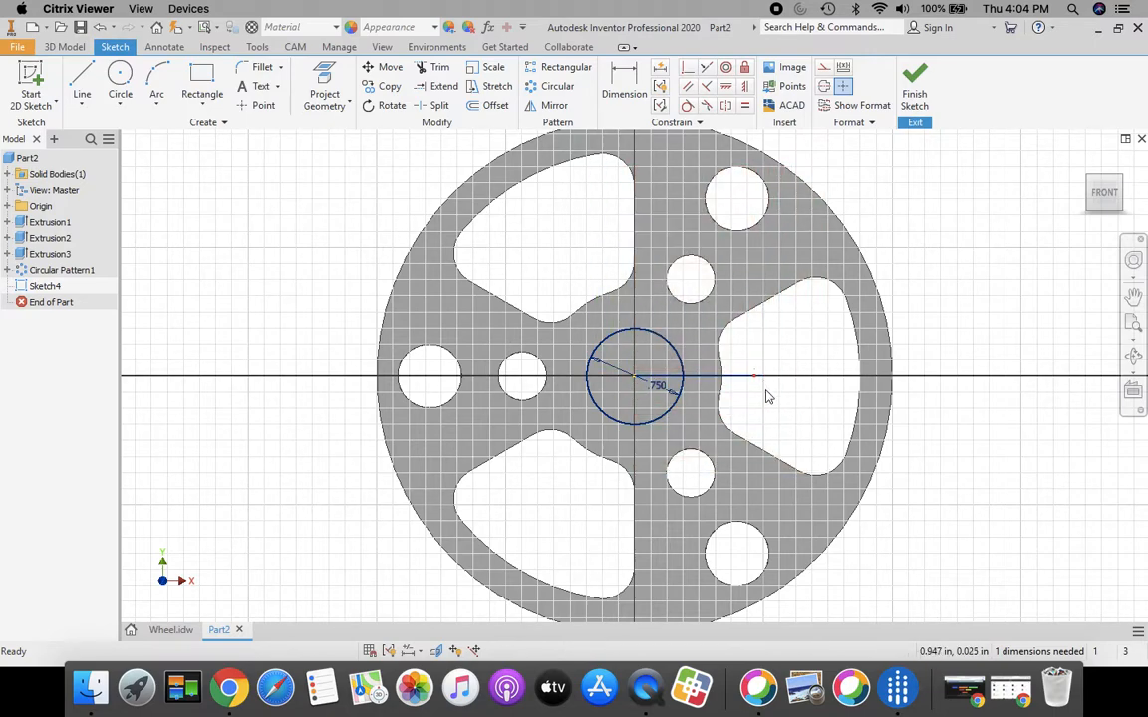
# - Offset the horizontal line by 0.06 in both above and below to form the keyway's two sides
pyautogui.click(491, 106)
pyautogui.click(684, 378)
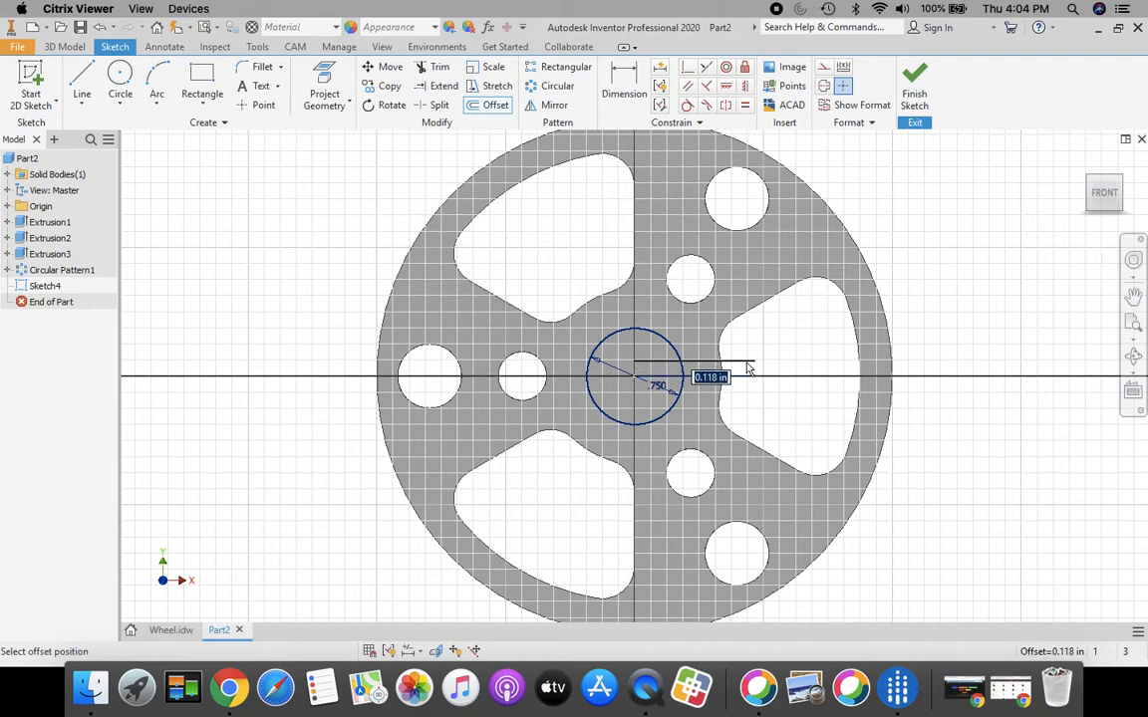
pyautogui.press('BackSpace')
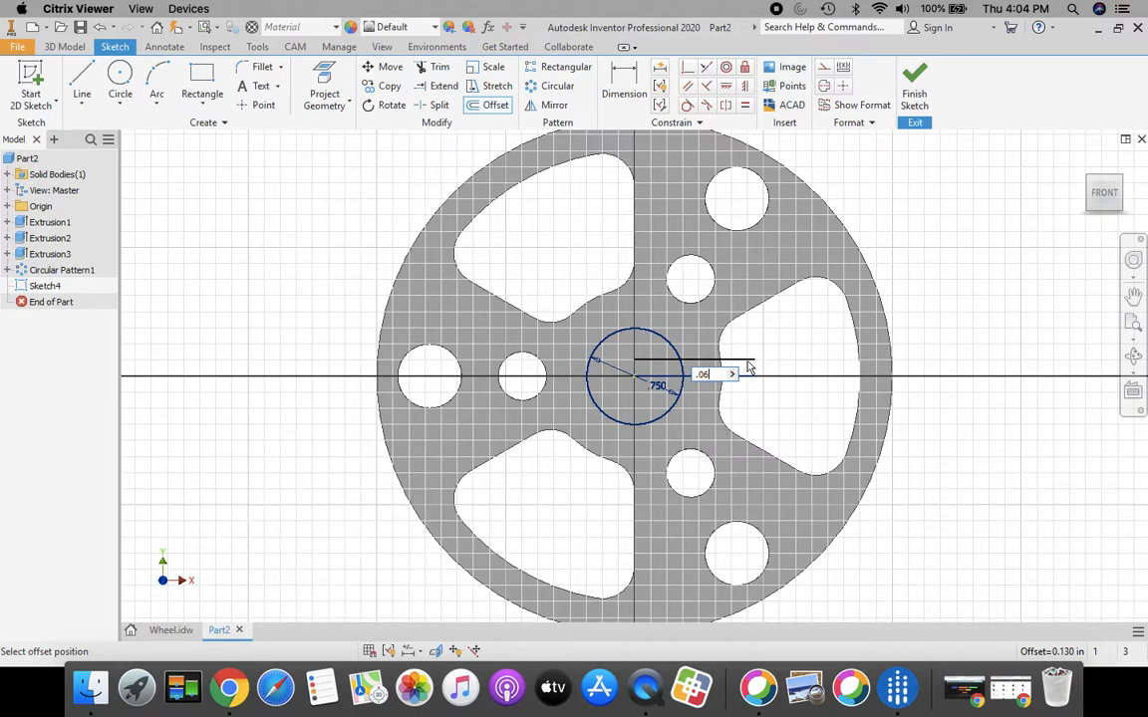
pyautogui.write('.06')
pyautogui.press('Return')
pyautogui.click(744, 381)
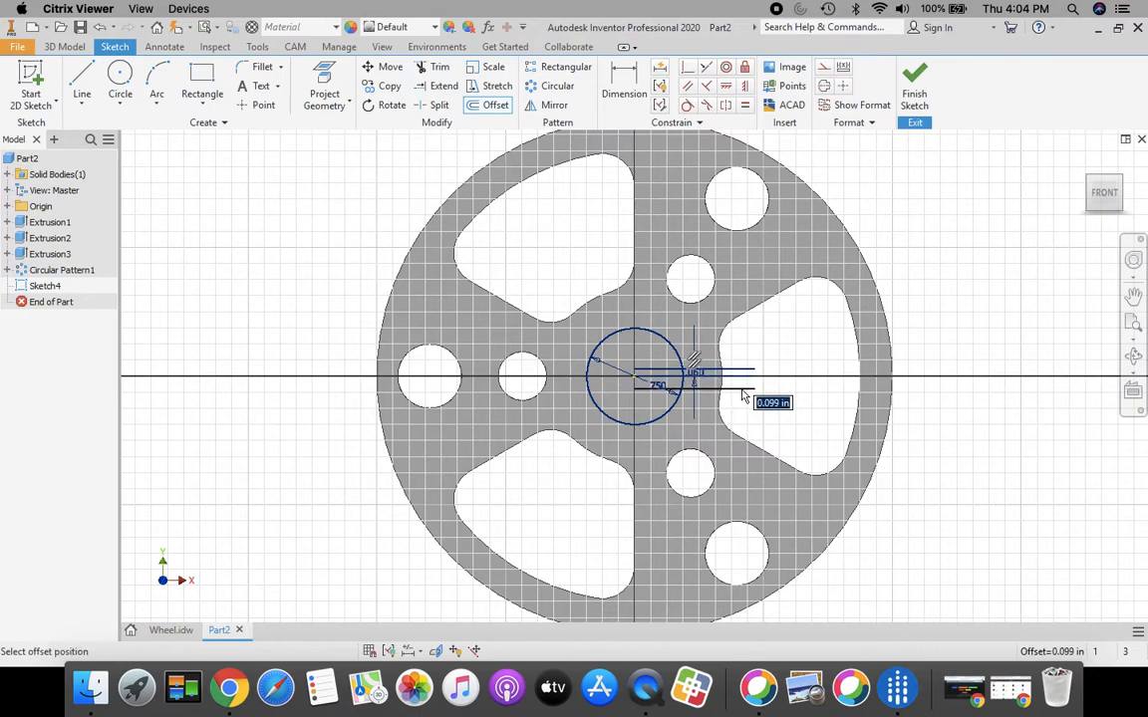
pyautogui.press('BackSpace')
pyautogui.write('.06')
pyautogui.press('Return')
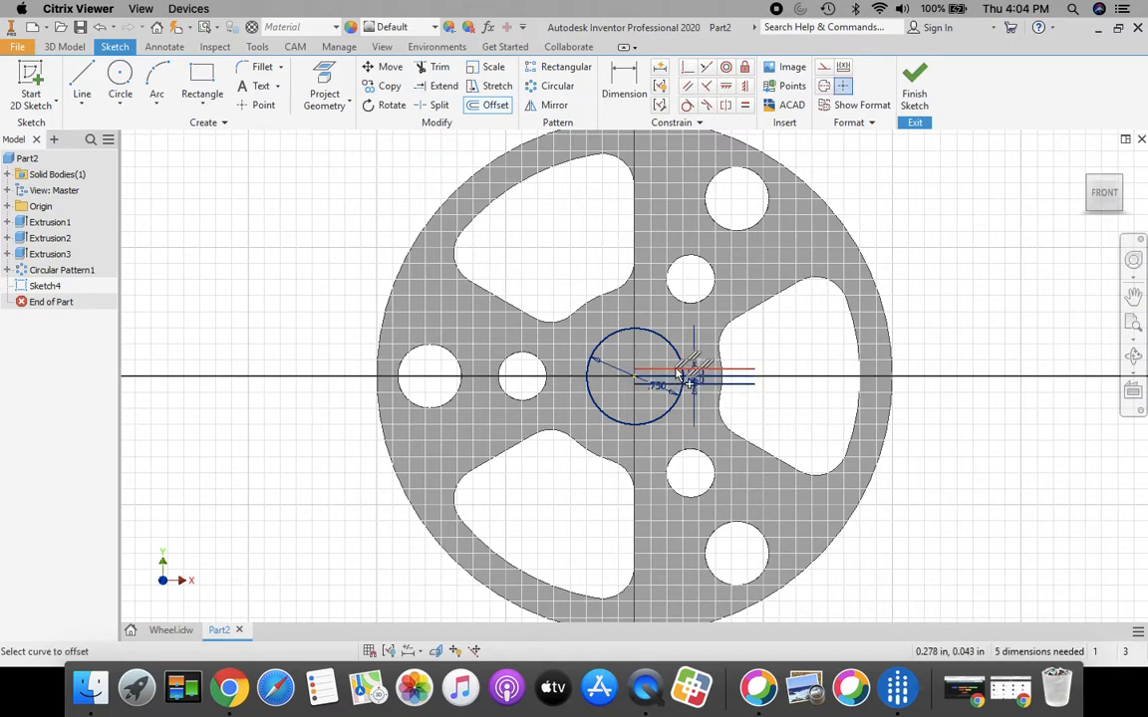
# - Delete the original horizontal line between the two offset keyway lines
pyautogui.scroll(3, 659, 363)
pyautogui.scroll(3, 660, 363)
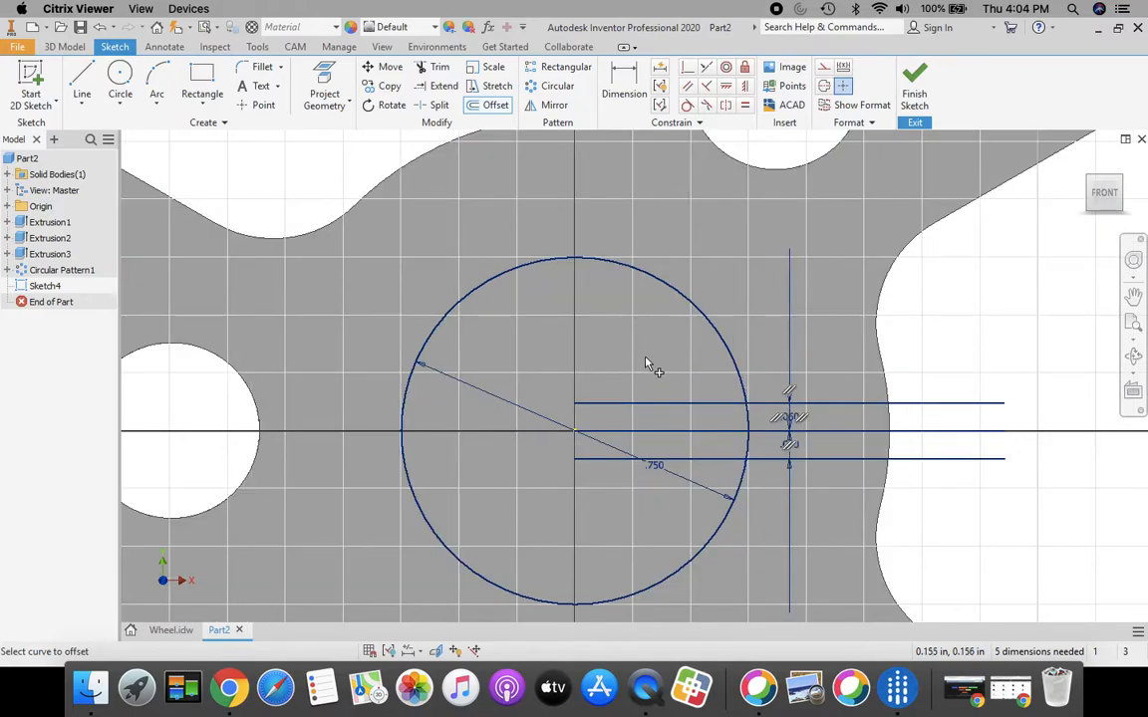
pyautogui.scroll(-5, 645, 364)
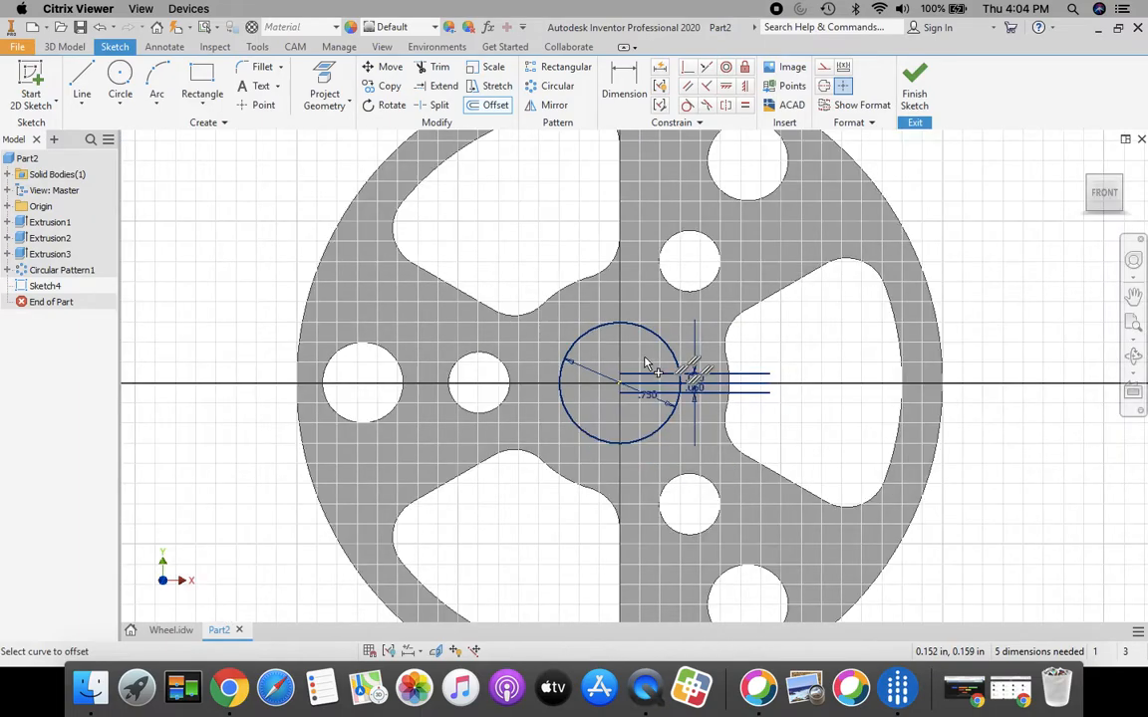
pyautogui.rightClick(748, 387)
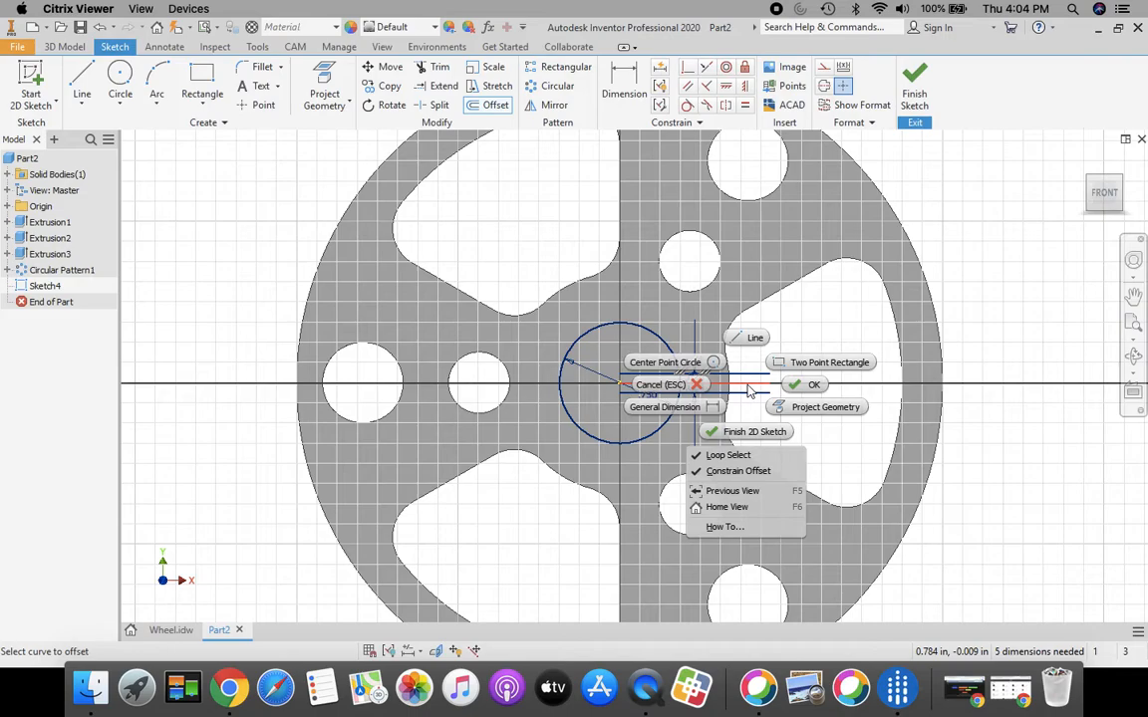
pyautogui.press('Escape')
pyautogui.press('Escape')
pyautogui.rightClick(748, 387)
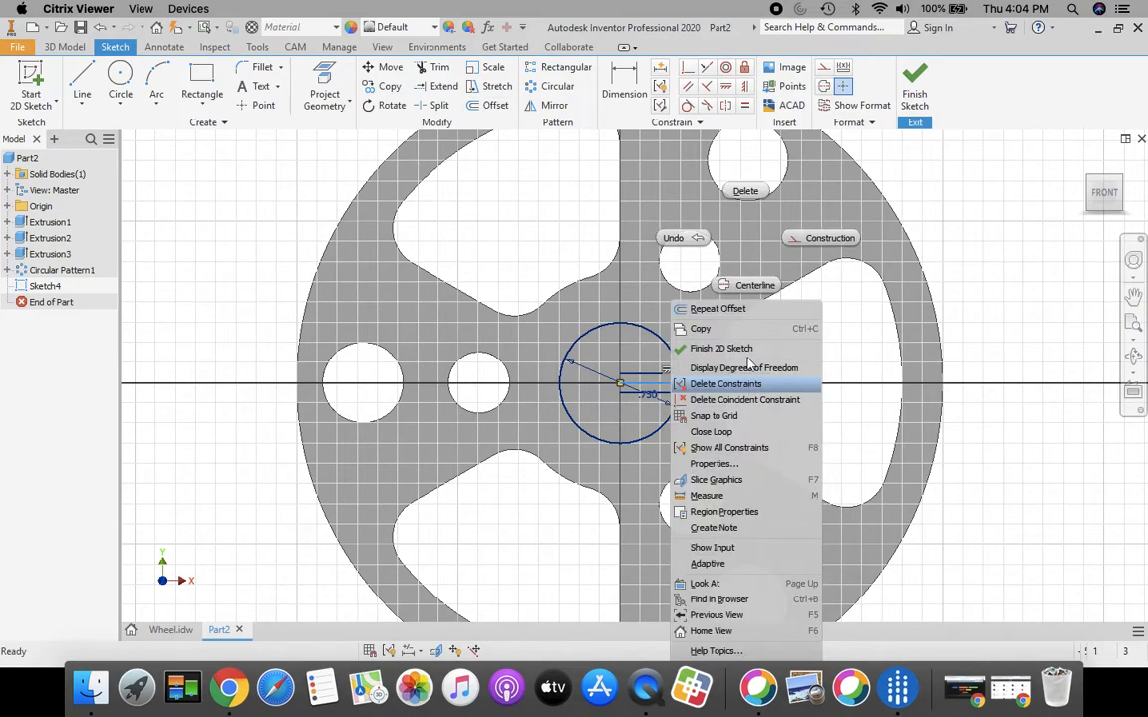
pyautogui.click(745, 191)
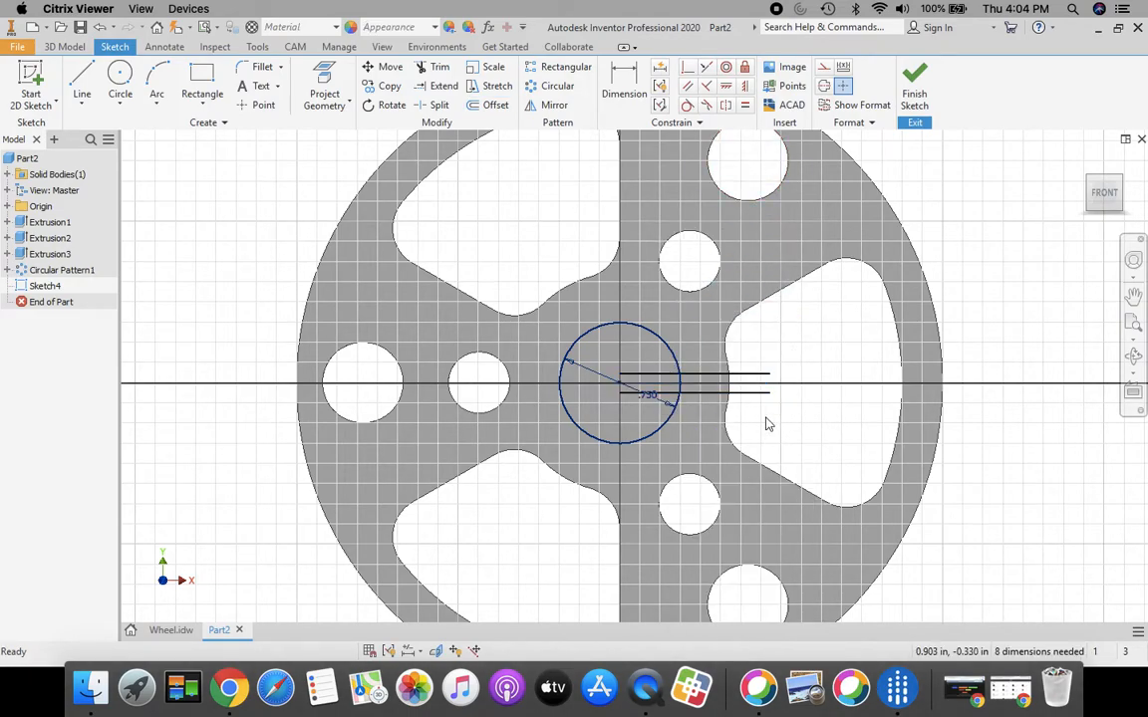
# - Sketch a vertical line from the origin up past the edge of the bore circle
pyautogui.click(82, 82)
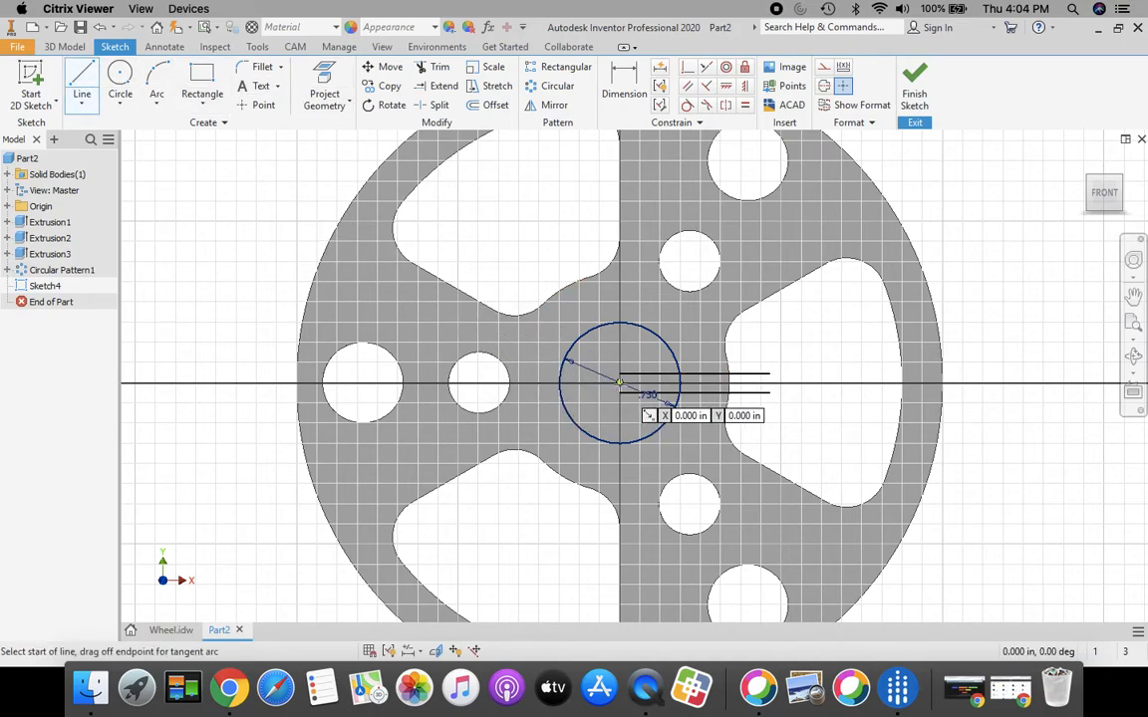
pyautogui.click(619, 382)
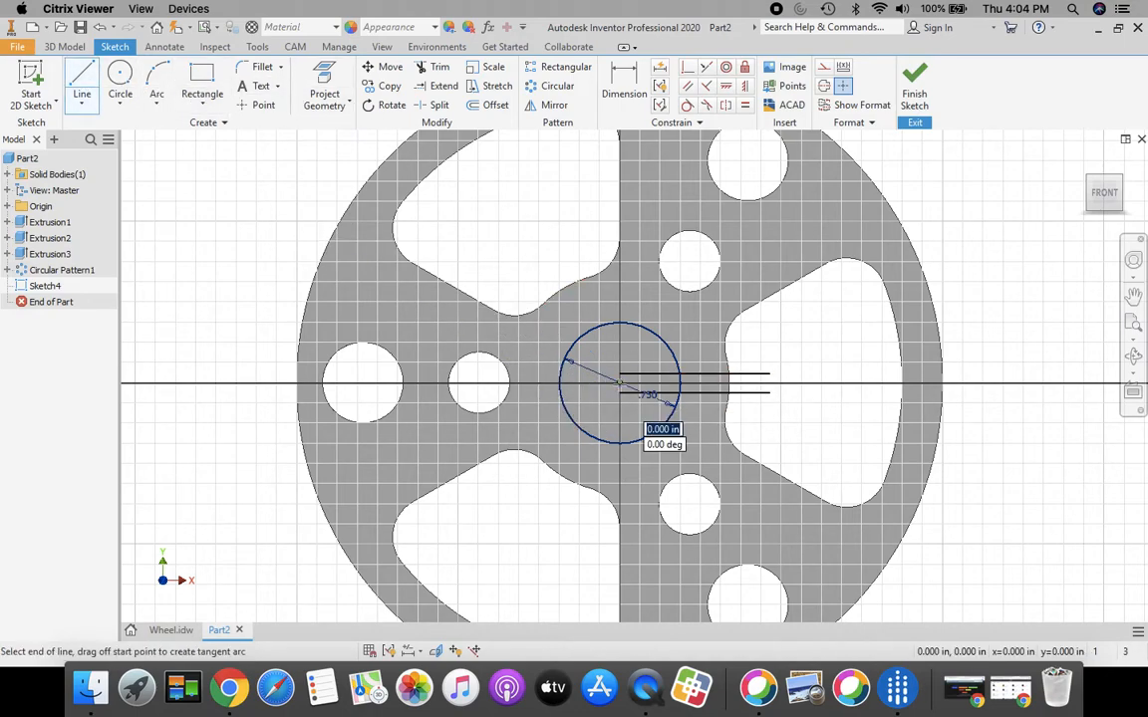
pyautogui.click(619, 280)
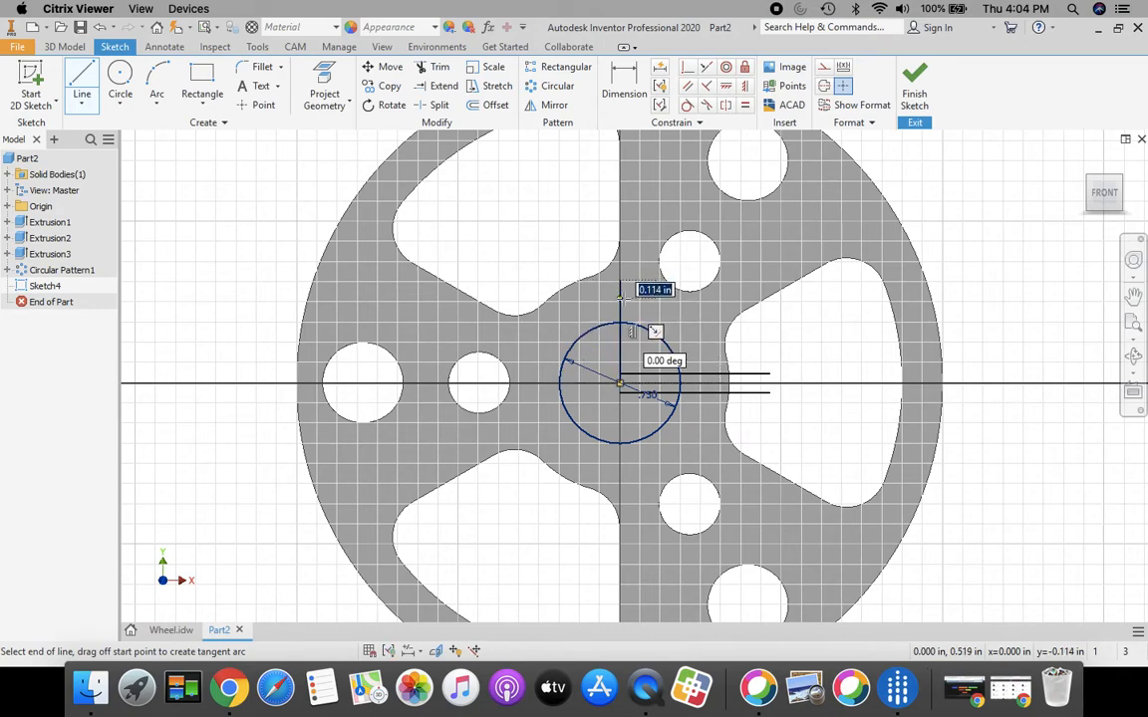
pyautogui.press('Escape')
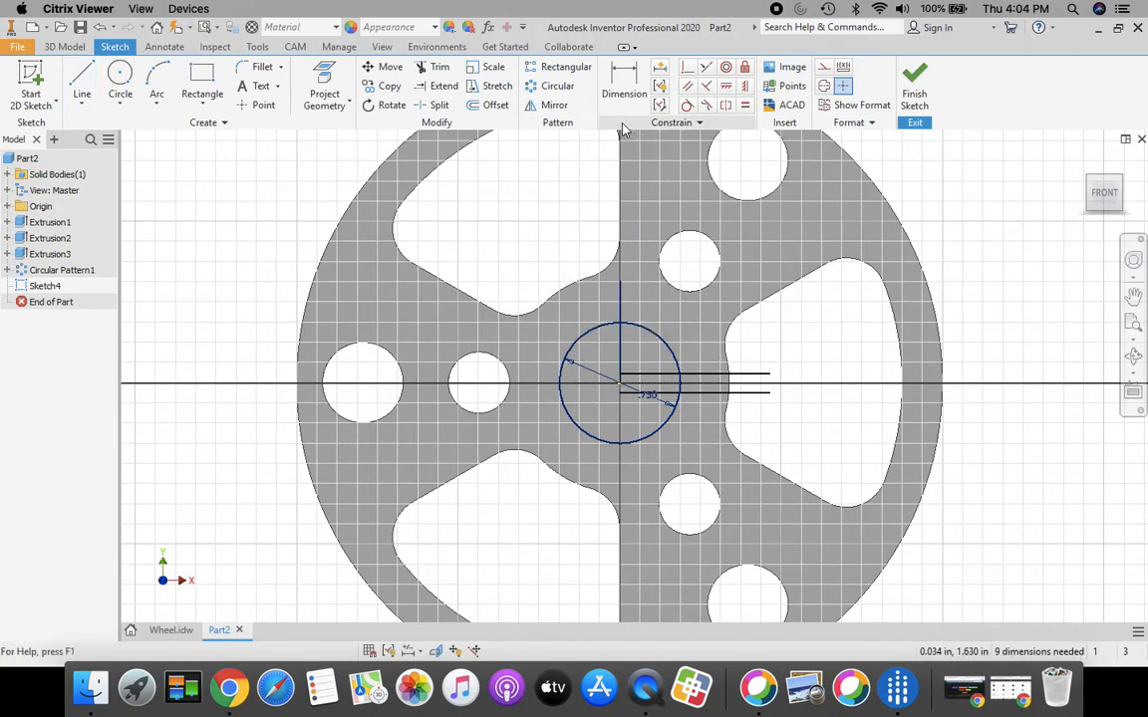
# - Offset the vertical line 0.5 in toward positive X to mark the keyway's end
pyautogui.click(491, 108)
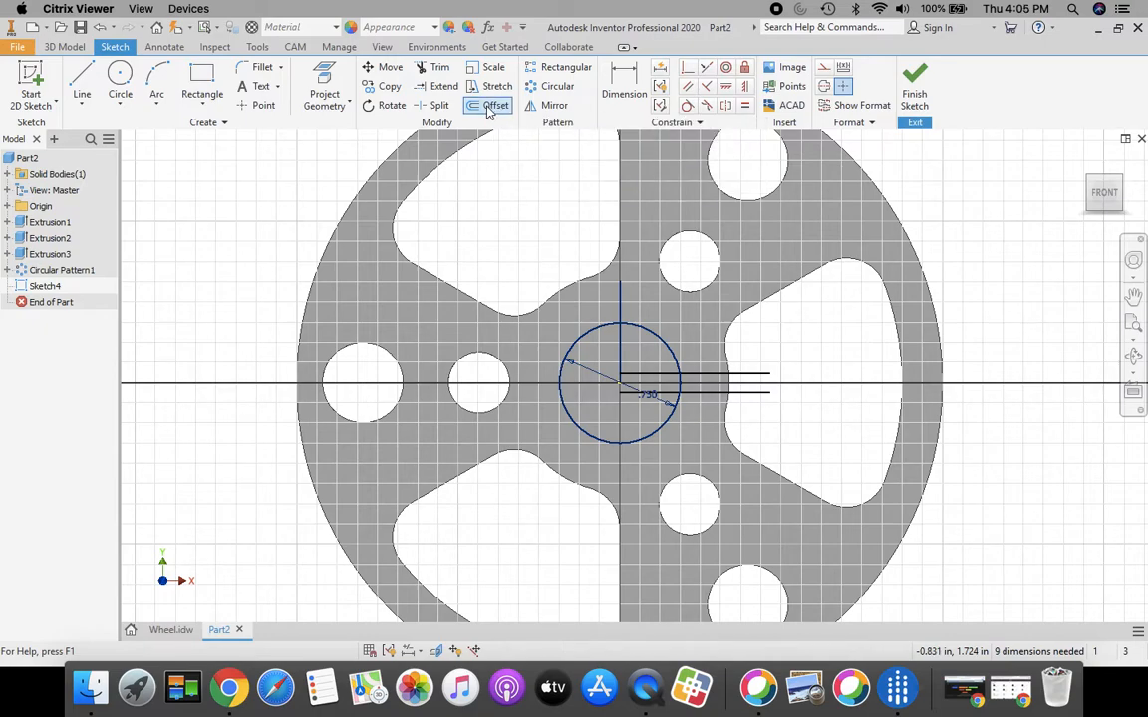
pyautogui.click(620, 319)
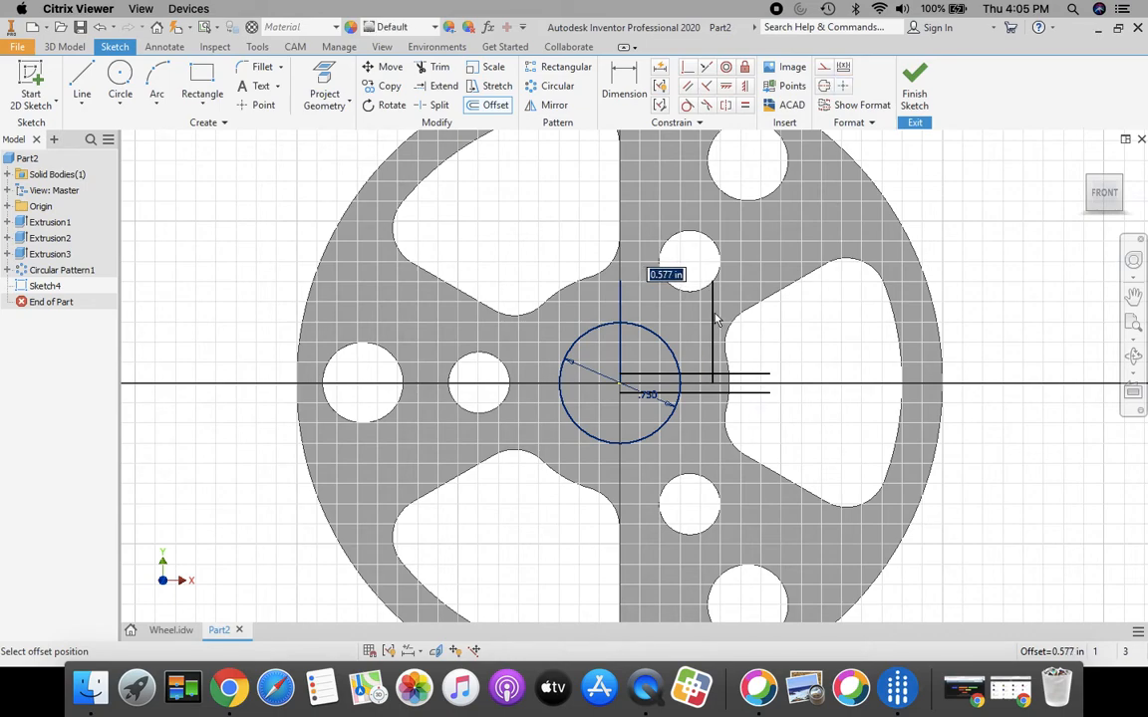
pyautogui.write('.5')
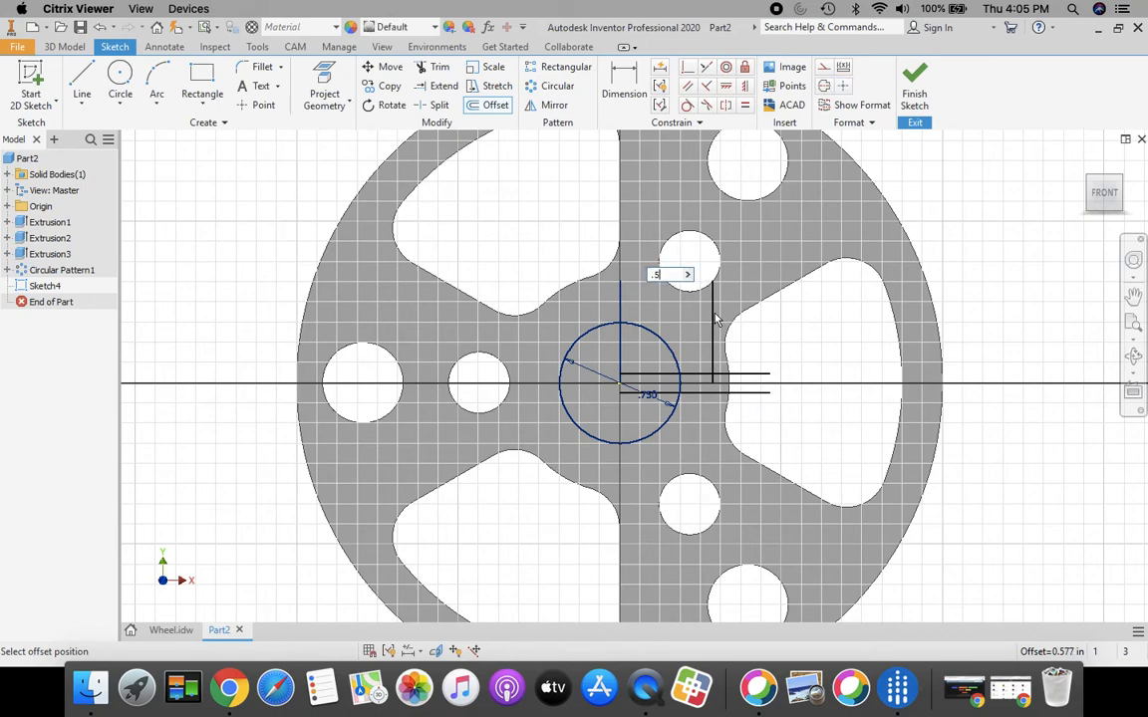
pyautogui.press('Return')
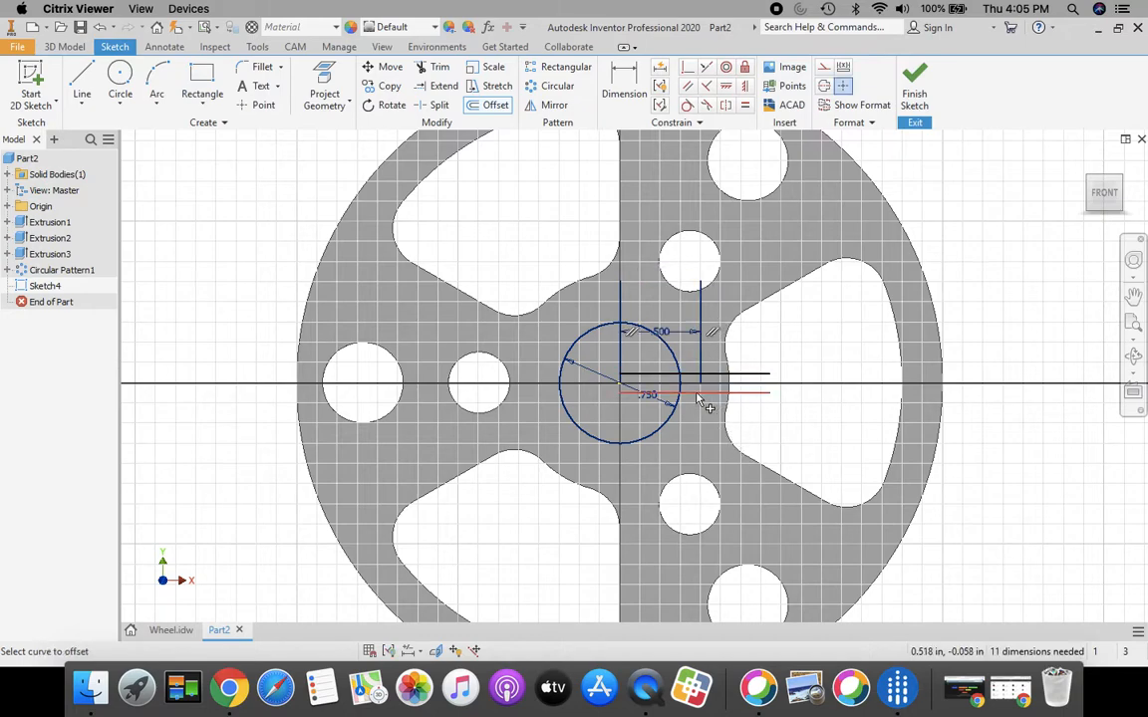
# - Extend the offset vertical line down to the lower keyway line
pyautogui.scroll(3, 700, 403)
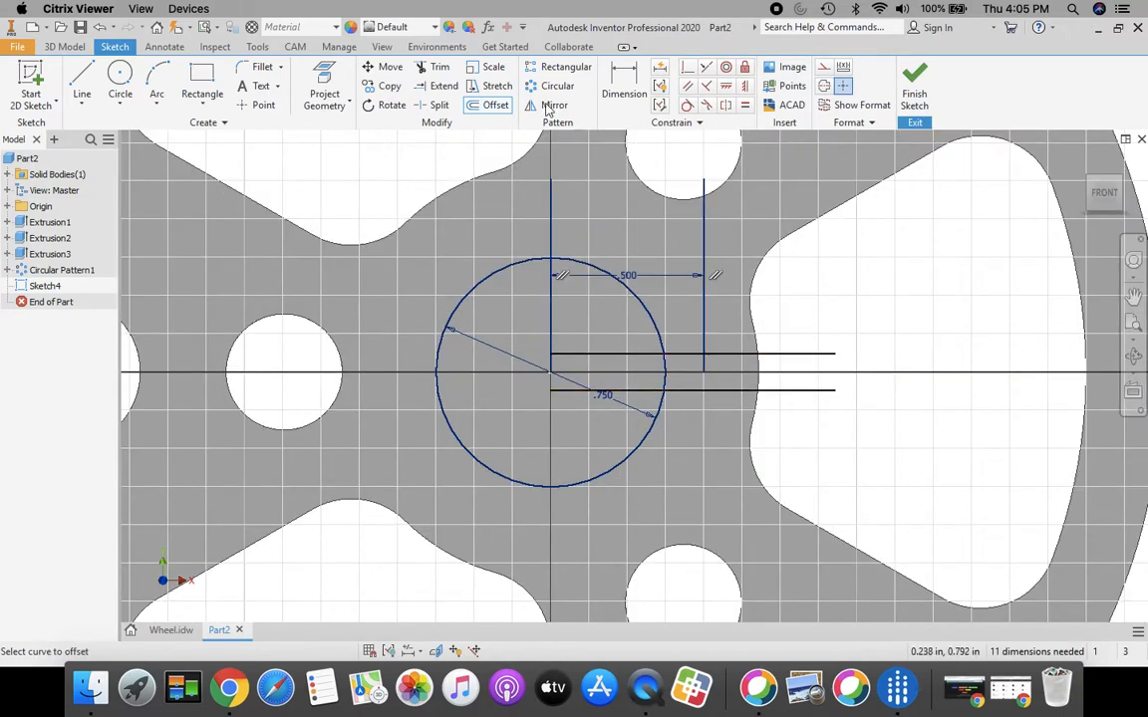
pyautogui.click(444, 86)
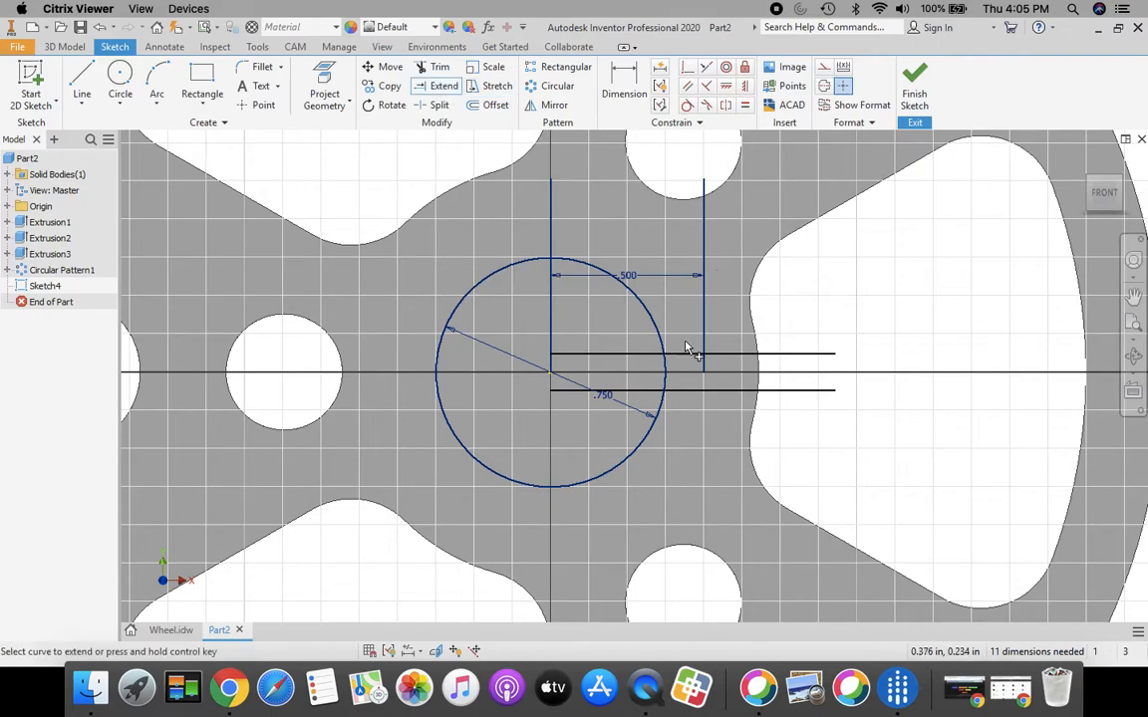
pyautogui.click(703, 375)
# - Trim away every segment of the vertical line running up from the origin
pyautogui.click(439, 70)
pyautogui.click(552, 224)
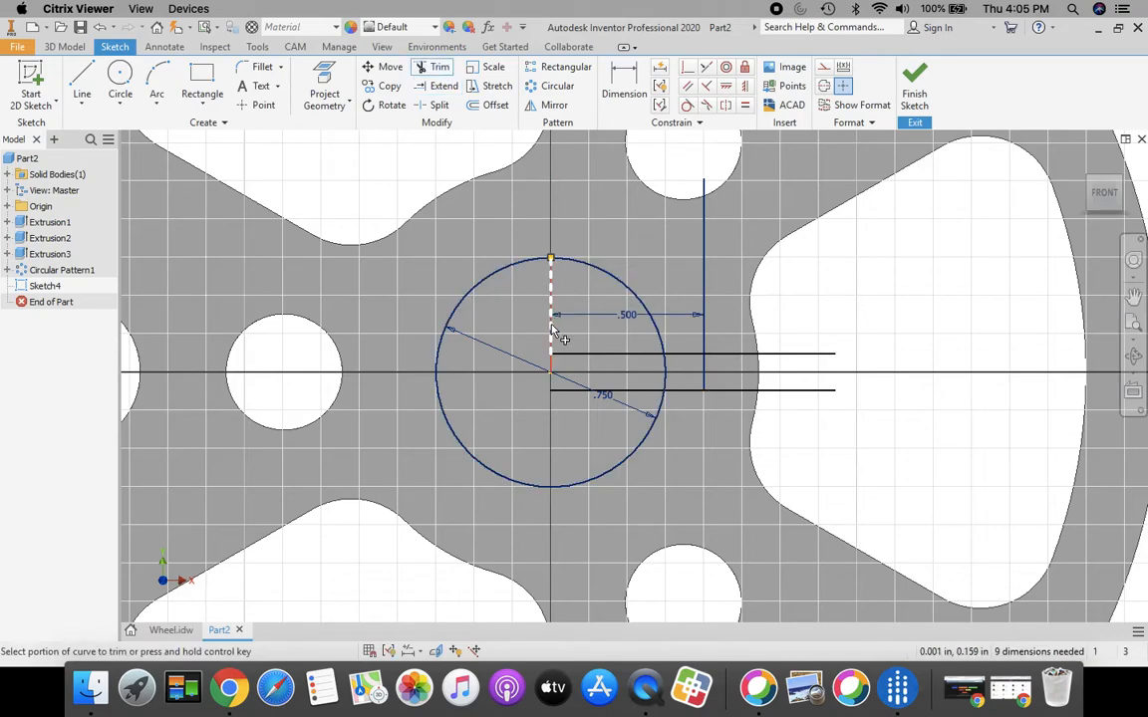
pyautogui.click(551, 326)
pyautogui.click(552, 366)
# - Trim the excess keyway lines and the circle's arc between them so the bore and rectangular keyway form one closed profile
pyautogui.click(709, 261)
pyautogui.click(750, 365)
pyautogui.click(750, 397)
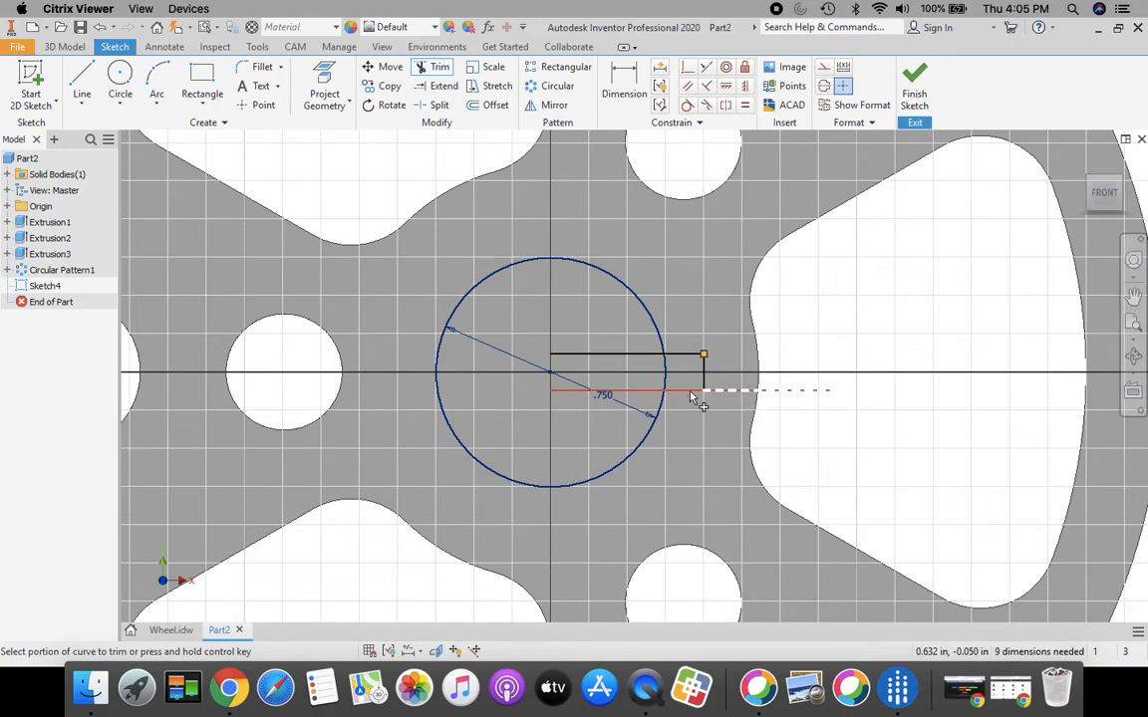
pyautogui.click(630, 392)
pyautogui.click(628, 362)
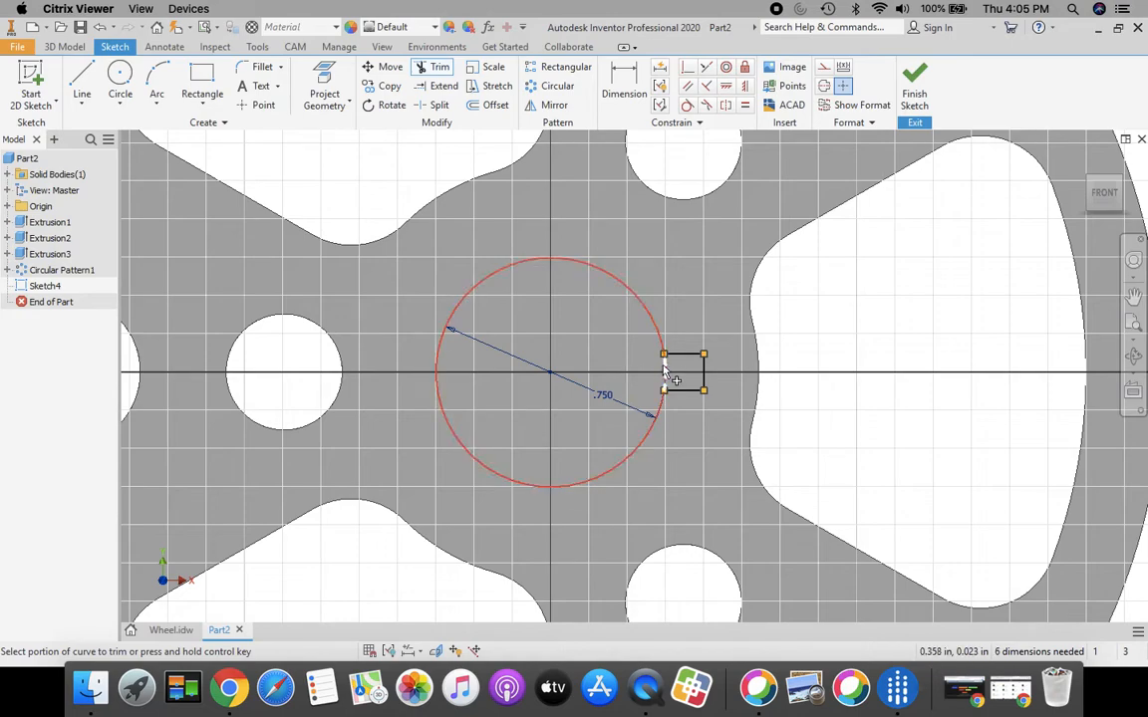
pyautogui.click(666, 372)
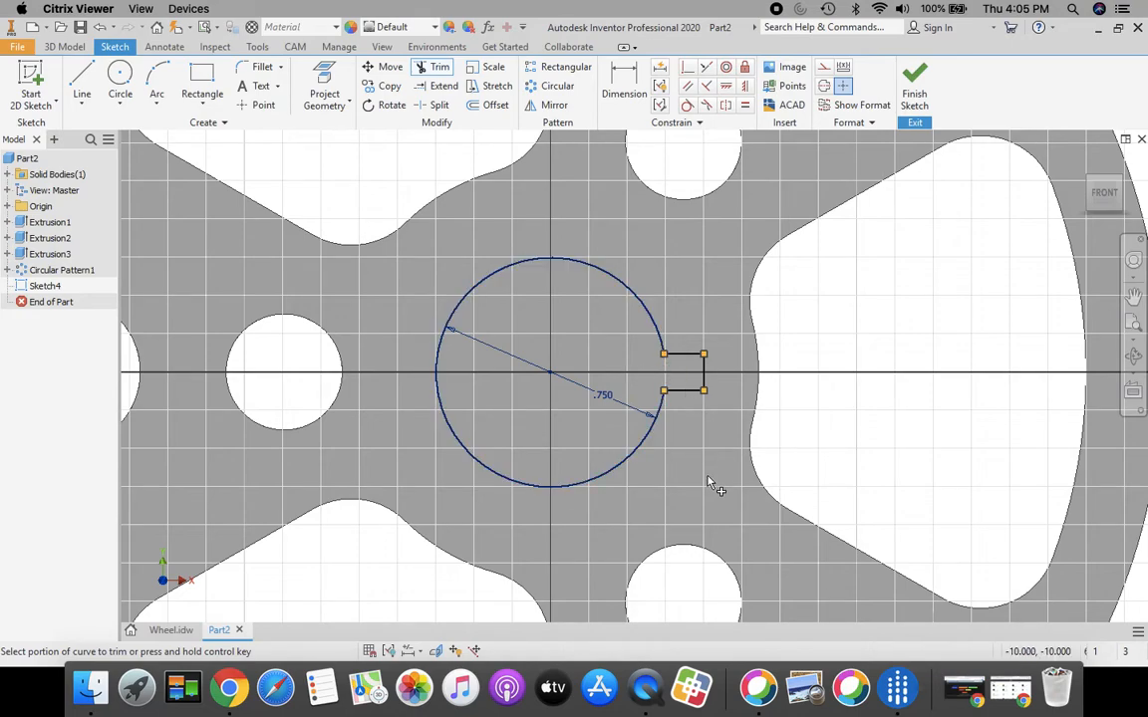
# - Finish the sketch, extrude the bore and keyway profile as a cut through all of the disc, and restore the home view
pyautogui.click(914, 83)
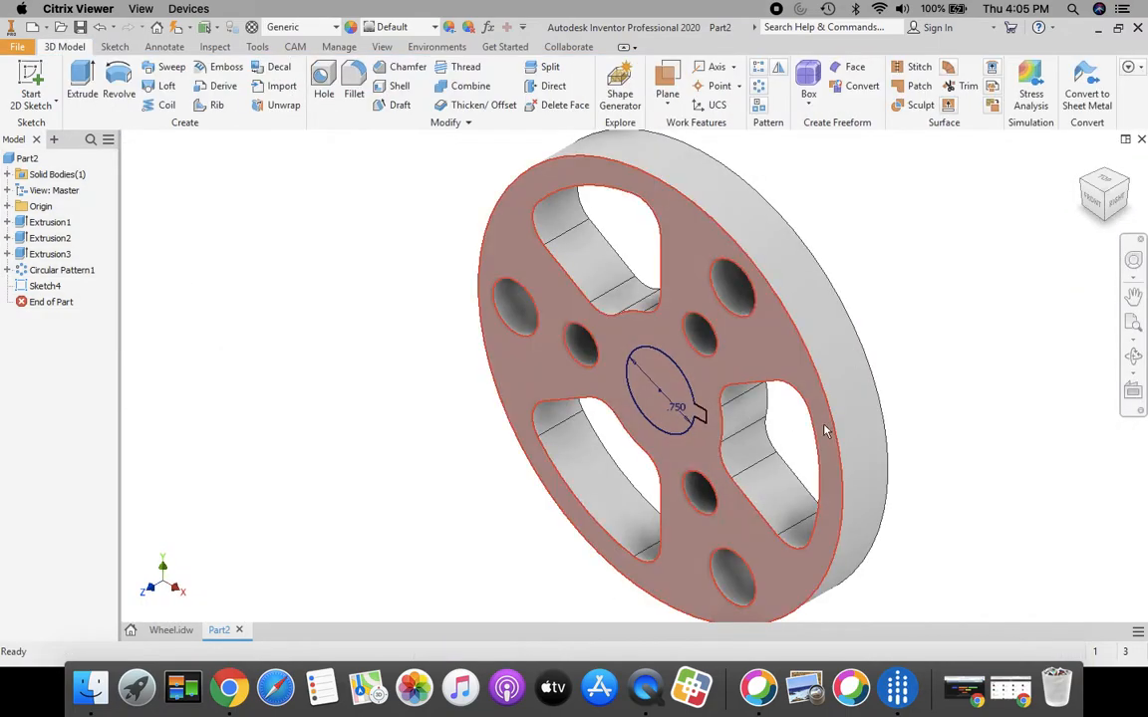
pyautogui.click(84, 84)
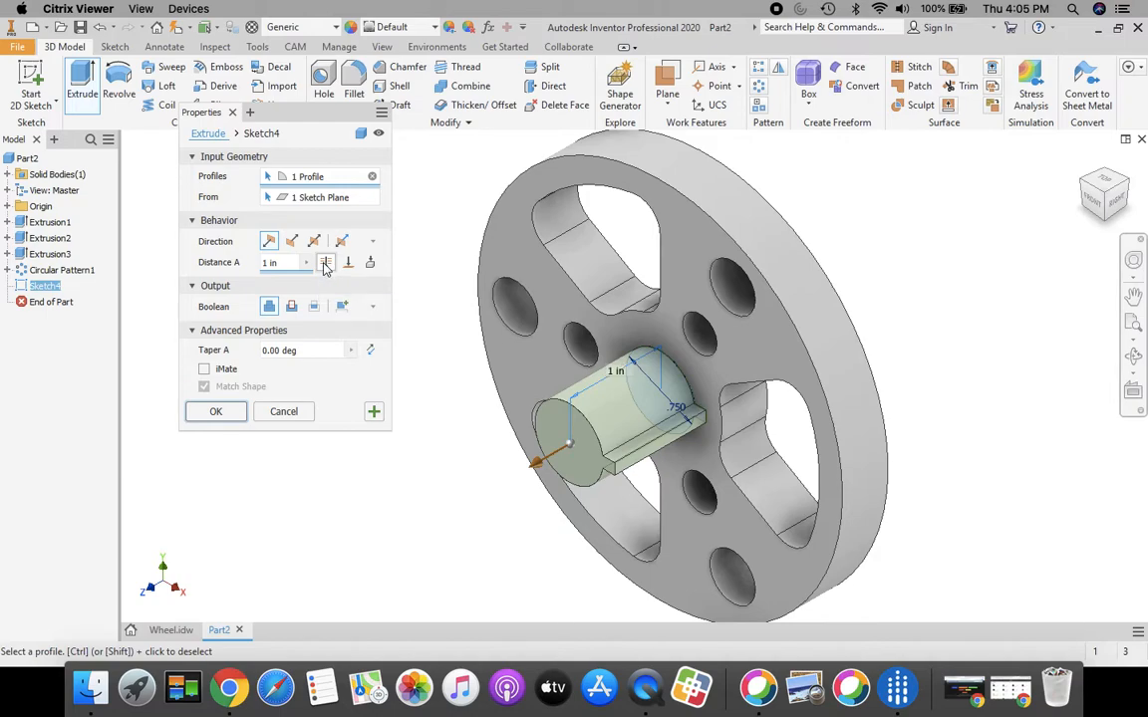
pyautogui.click(326, 263)
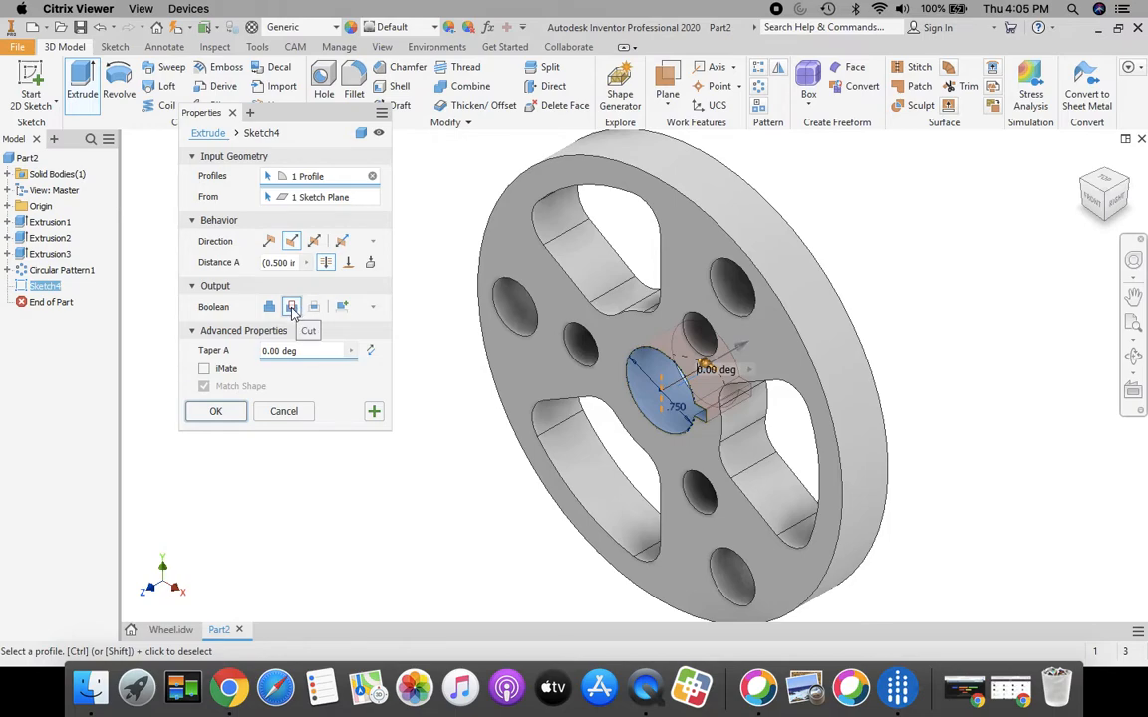
pyautogui.click(217, 412)
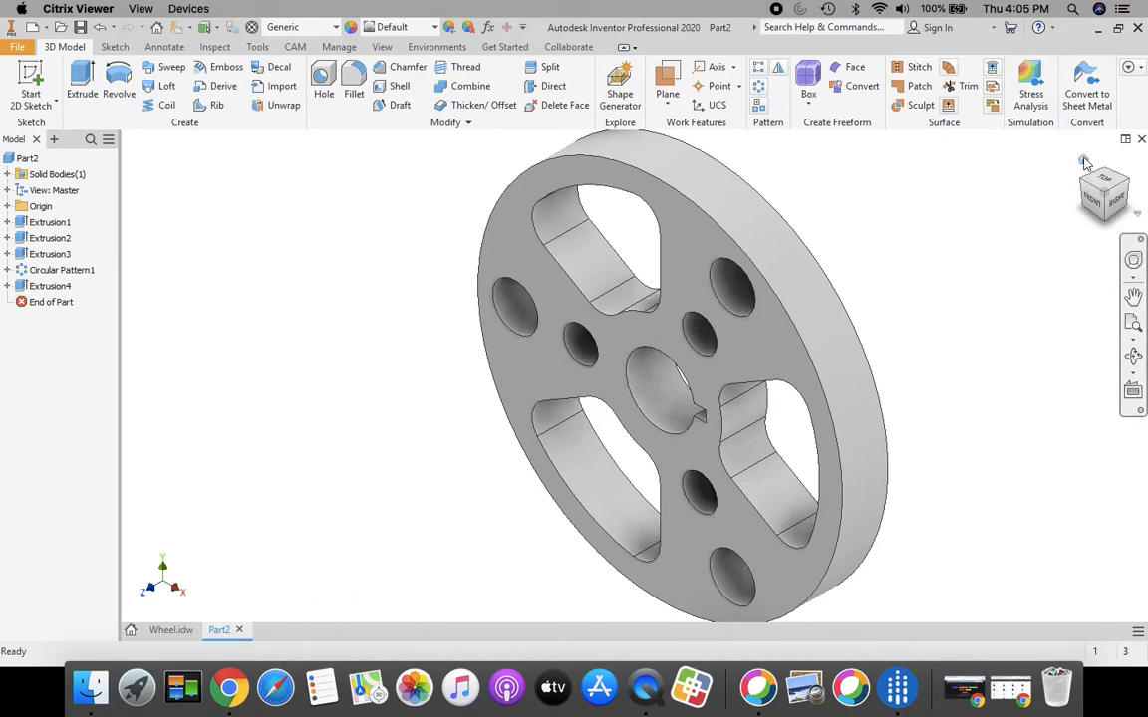
pyautogui.click(1082, 162)
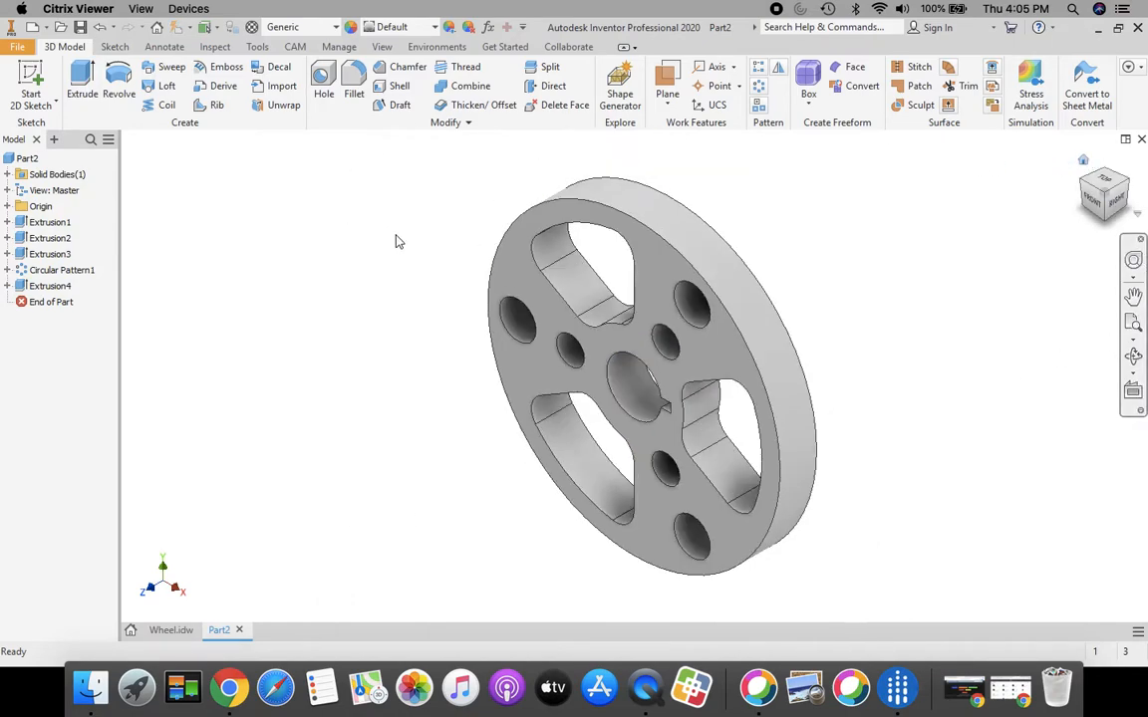
# - Apply the Dark Green appearance from the Inventor Material Library to the whole wheel part
pyautogui.click(433, 26)
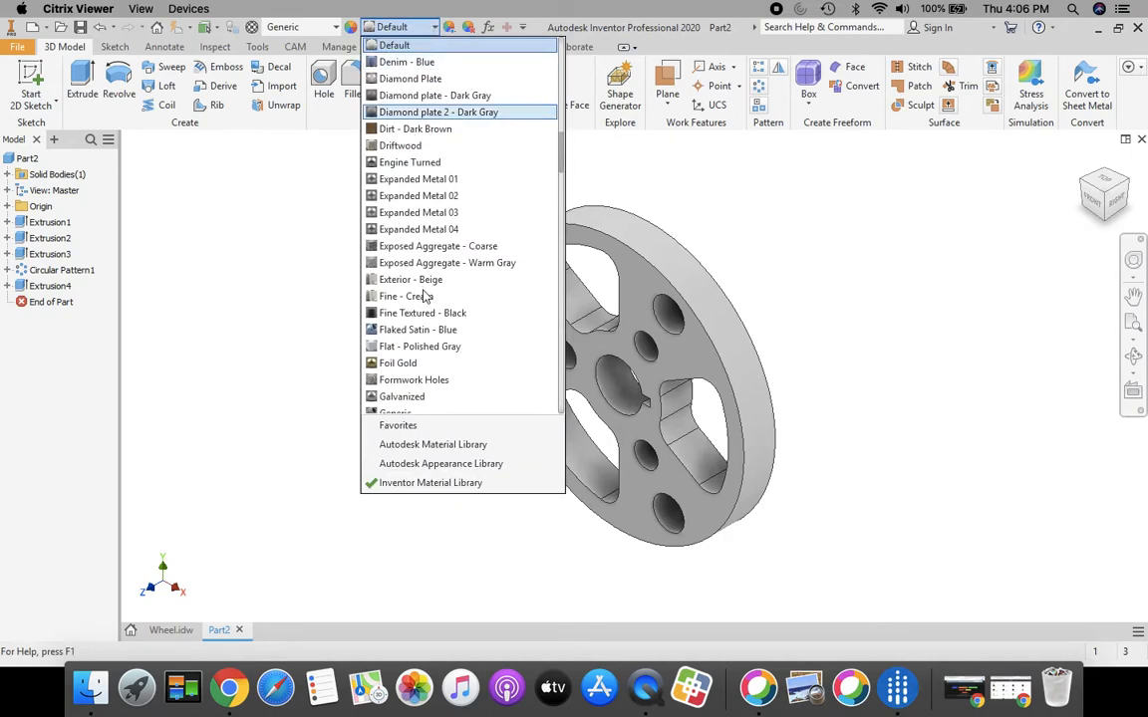
pyautogui.scroll(2, 418, 274)
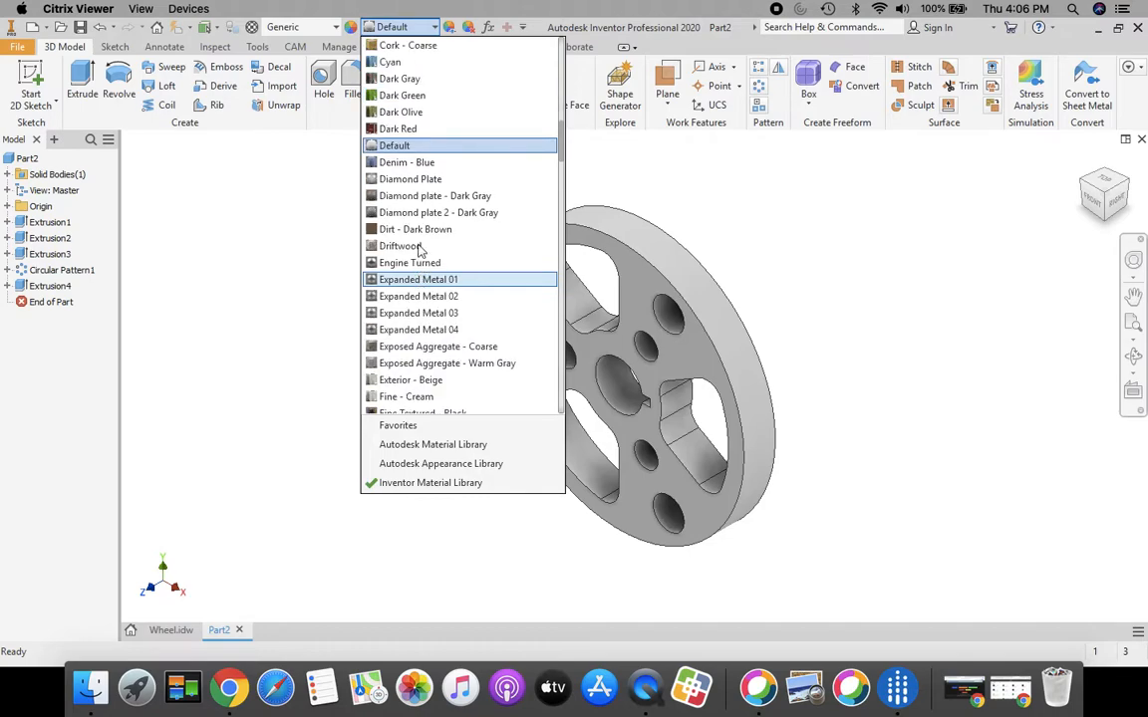
pyautogui.click(409, 95)
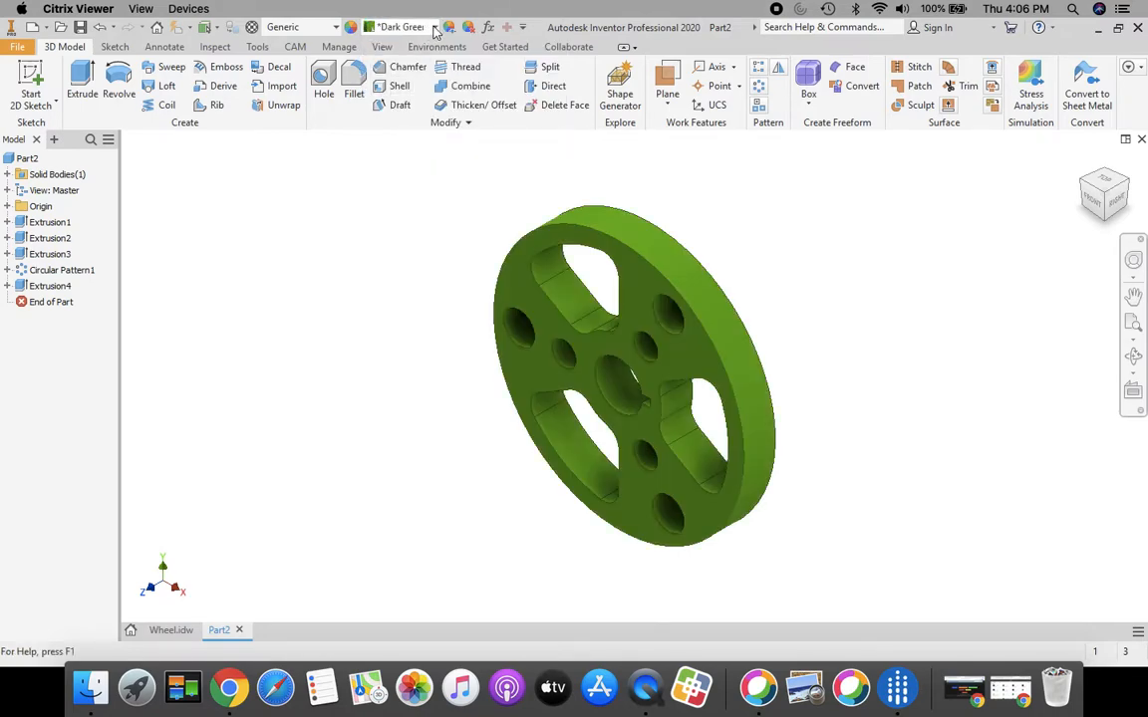
pyautogui.click(434, 28)
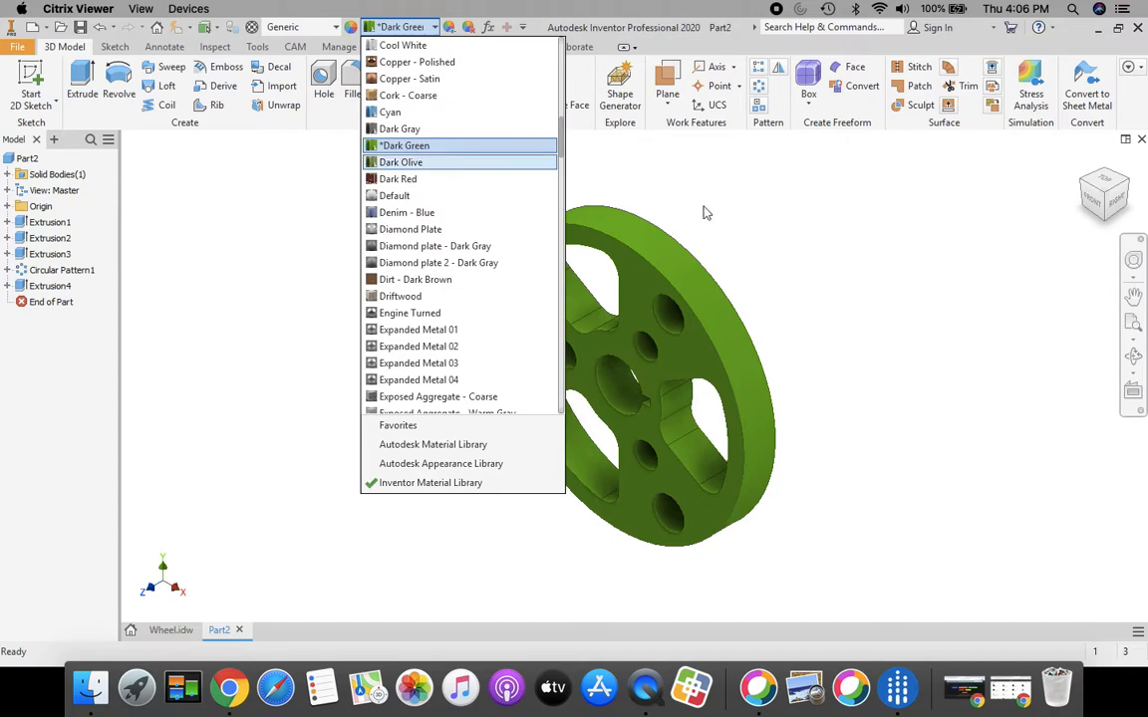
pyautogui.click(762, 248)
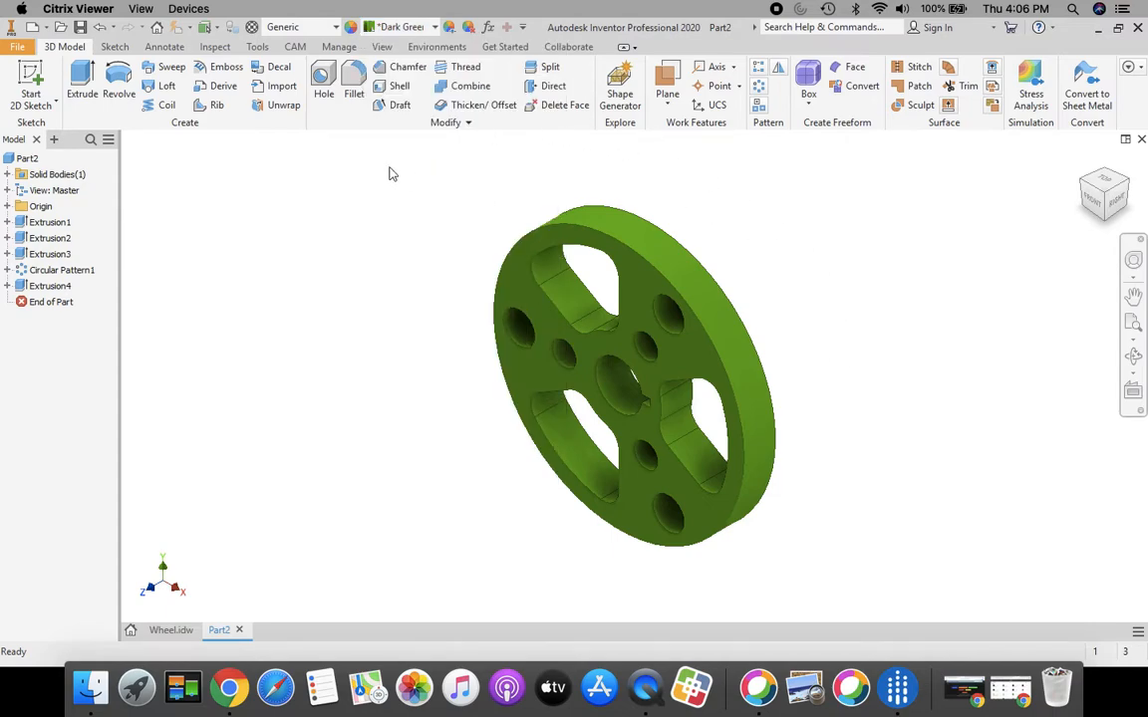
# - Save the part under the file name Wheel as an Autodesk Inventor part (*.ipt) in the personal network drive's root folder
pyautogui.click(17, 50)
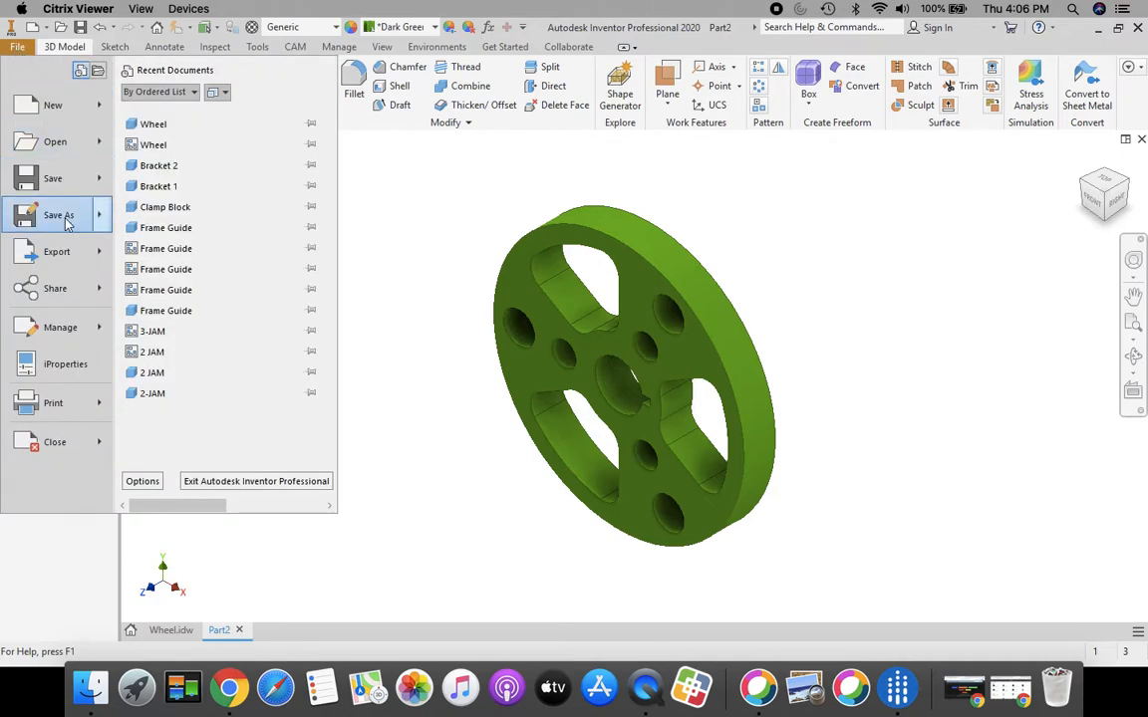
pyautogui.click(58, 216)
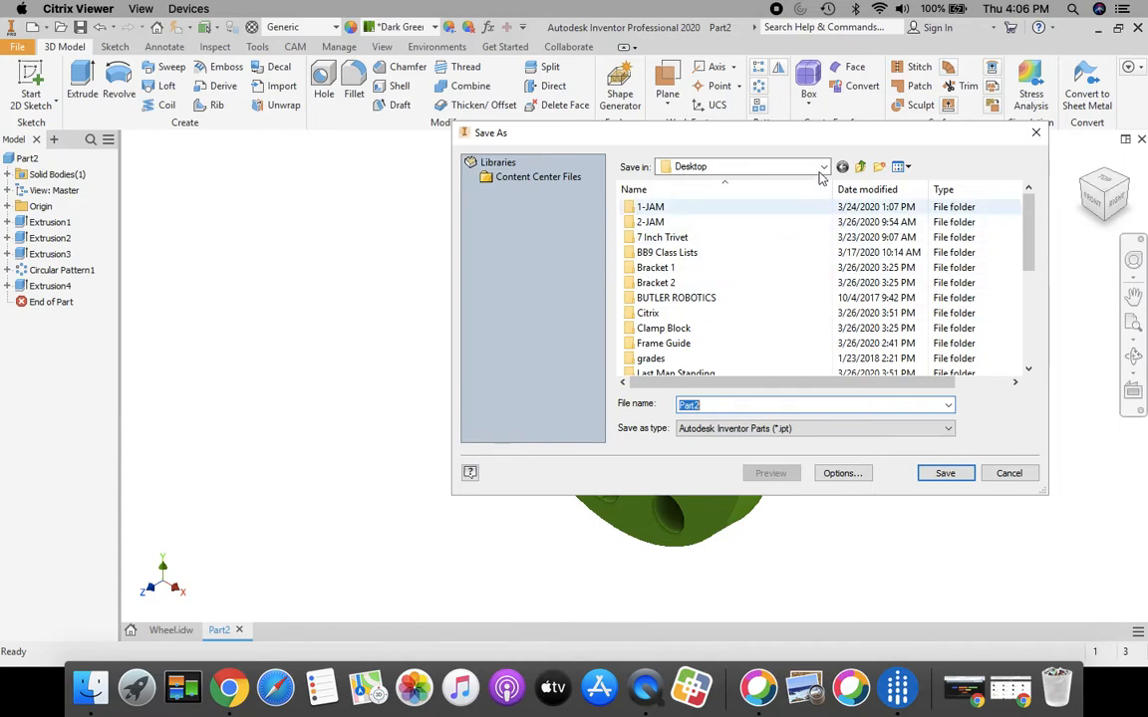
pyautogui.click(824, 167)
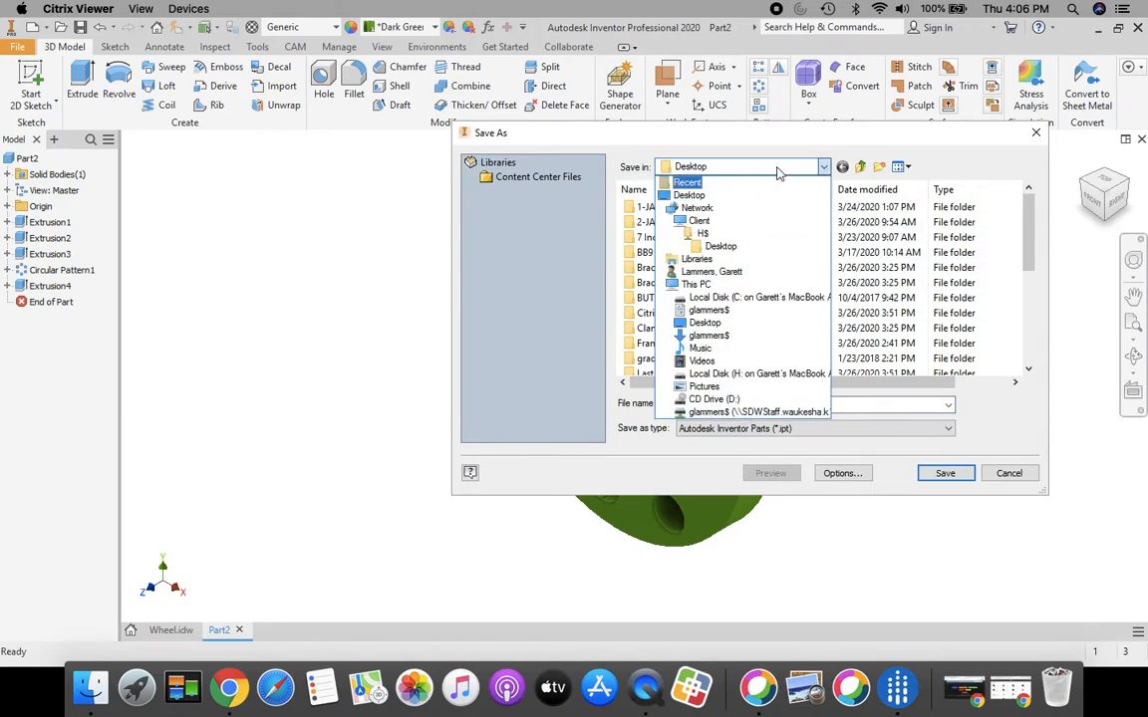
pyautogui.click(705, 172)
pyautogui.click(824, 168)
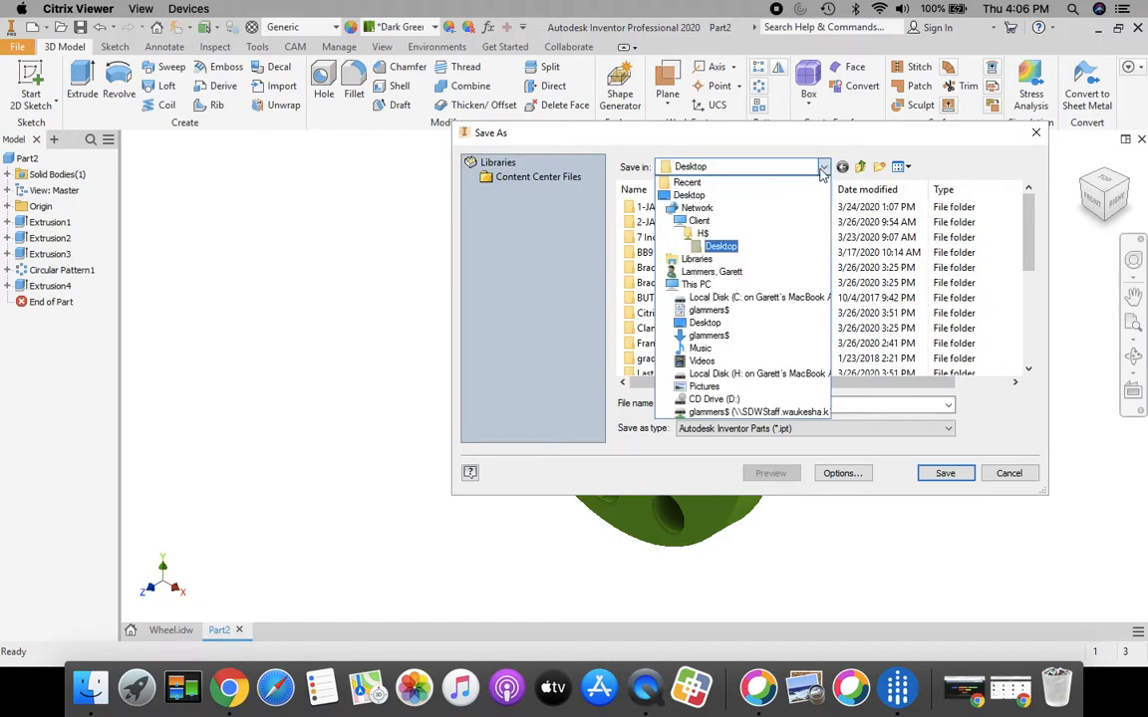
pyautogui.click(706, 411)
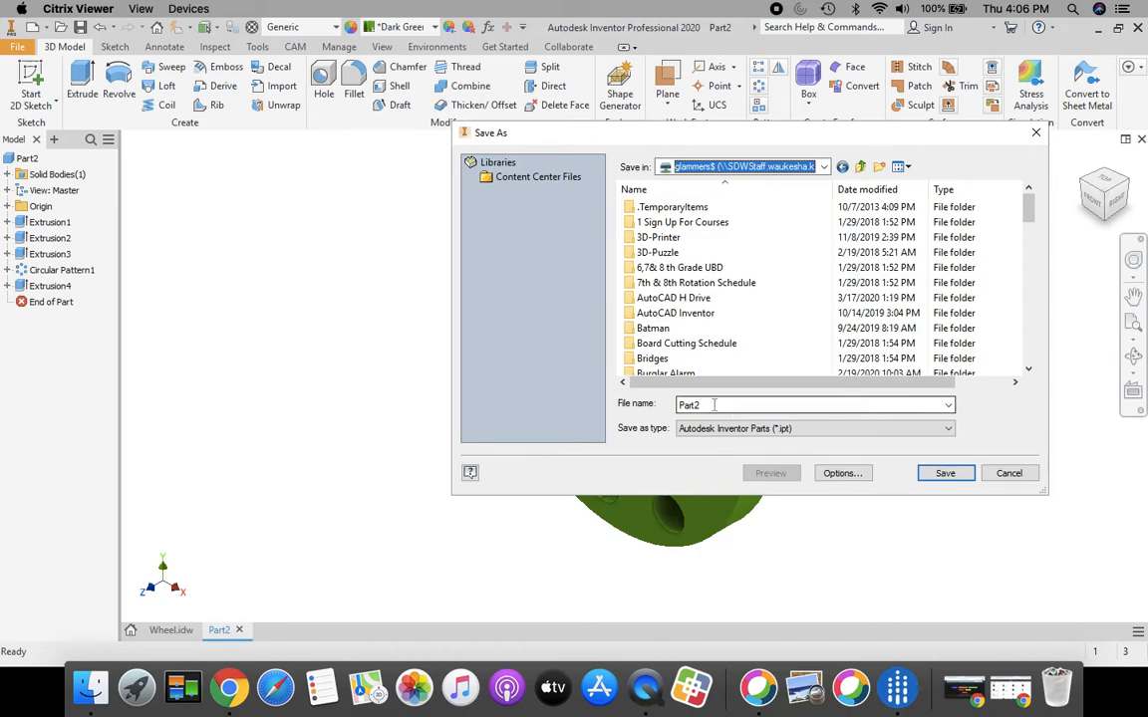
pyautogui.moveTo(704, 406); pyautogui.dragTo(632, 407)
pyautogui.write('Wheel')
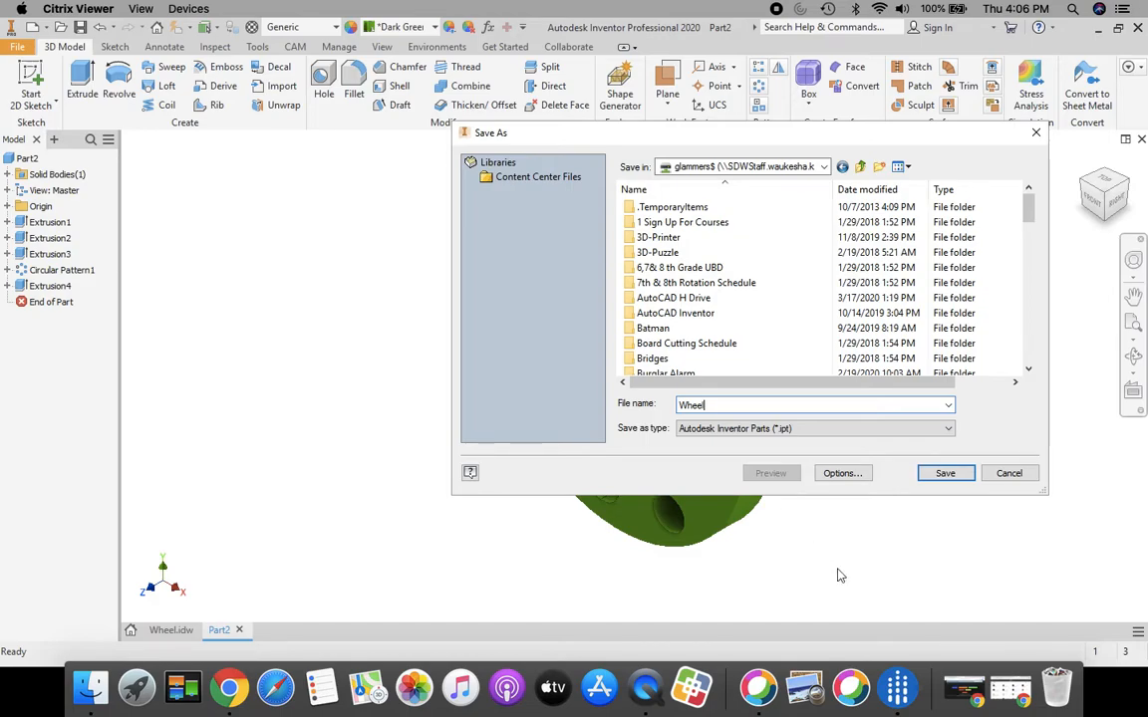
pyautogui.click(947, 475)
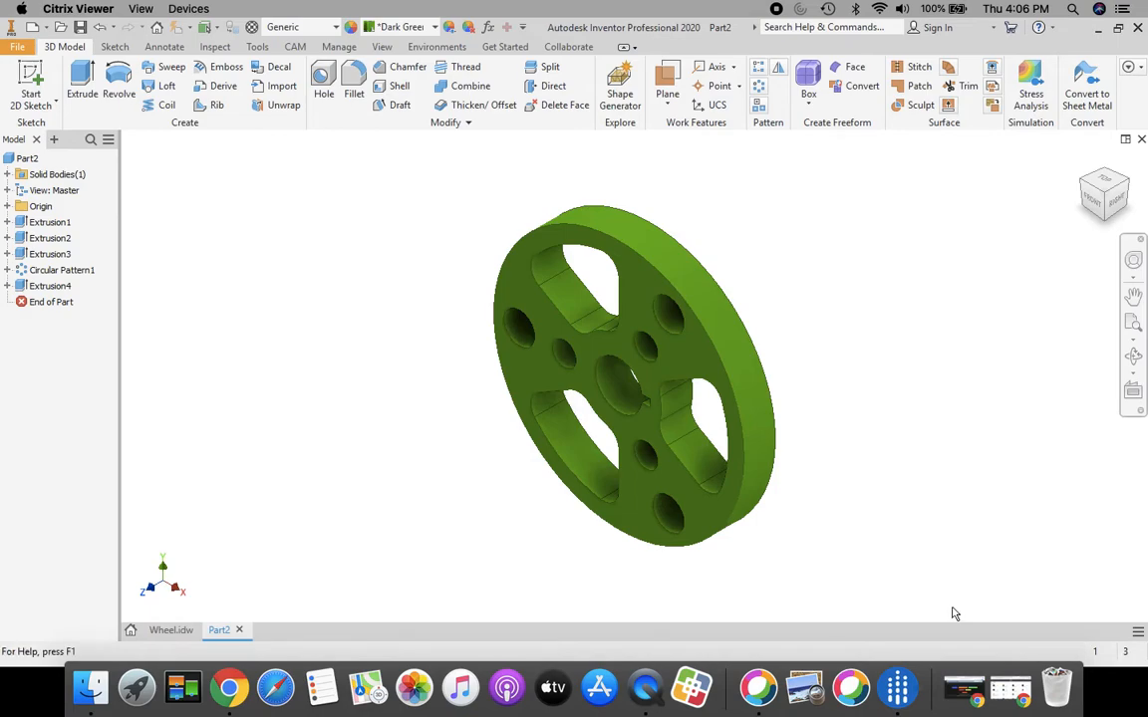